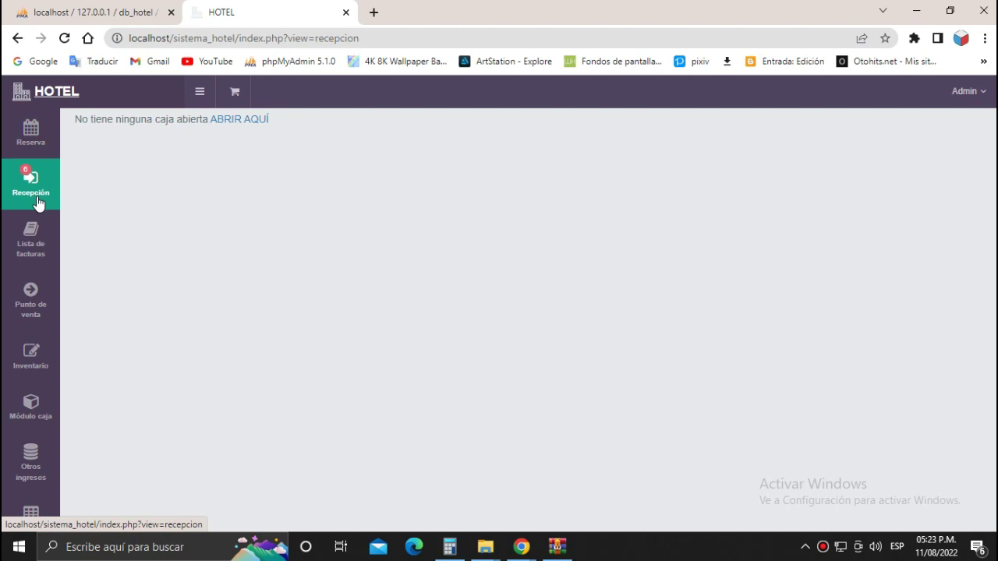
Visit the Reserva calendar and Recepción page, then open the Lista de facturas invoice-book form.
click(44, 147)
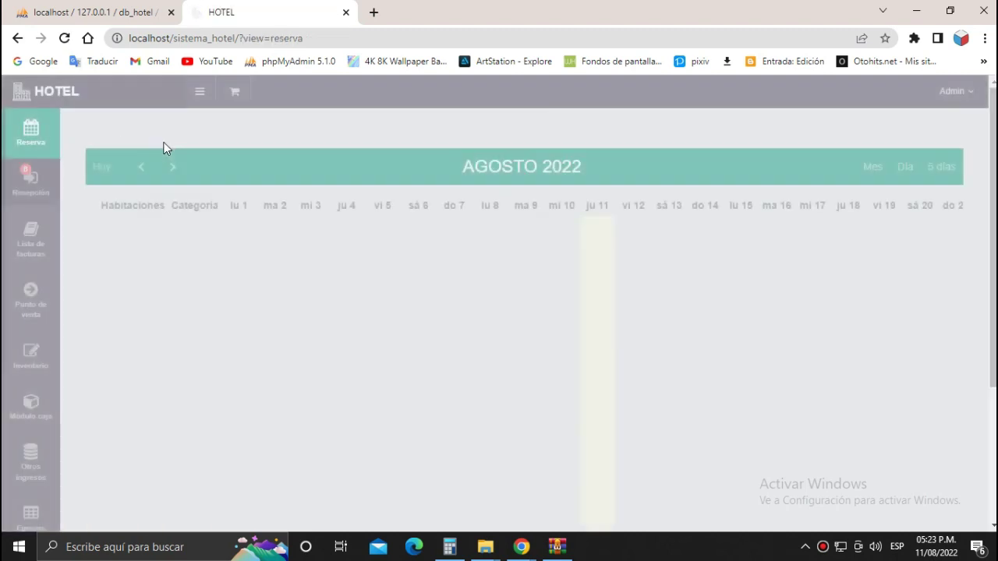
click(31, 186)
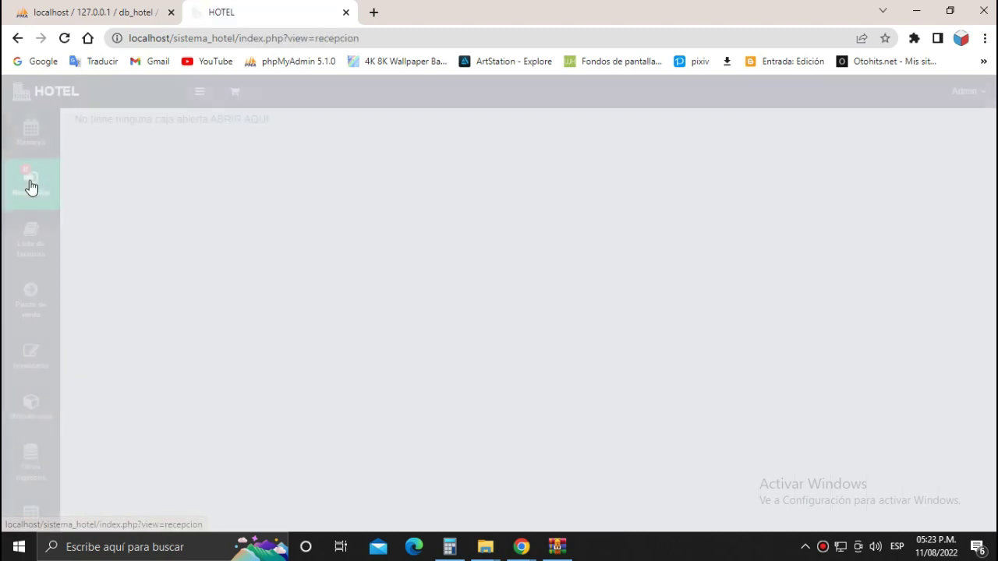
click(31, 237)
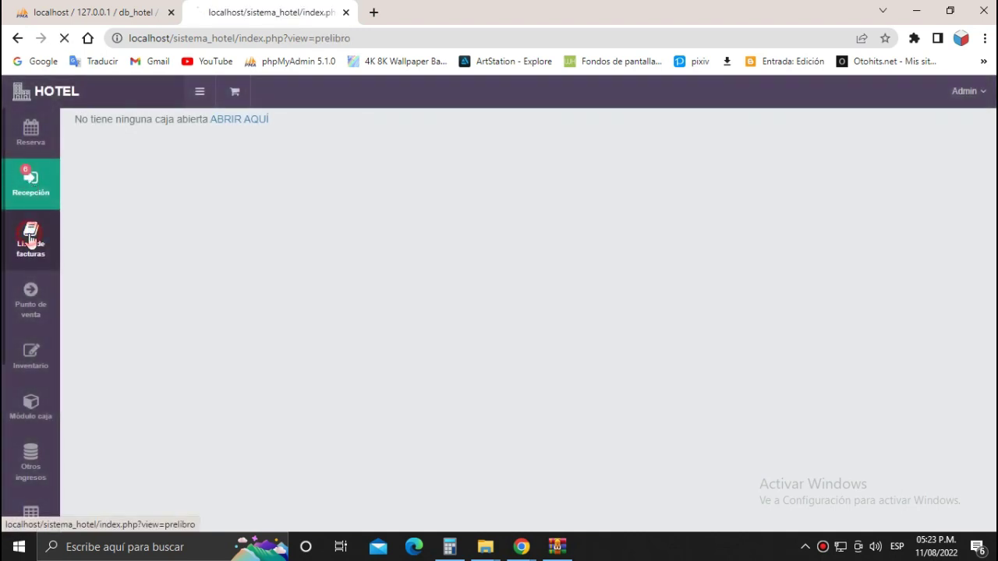
mouse_move(31, 300)
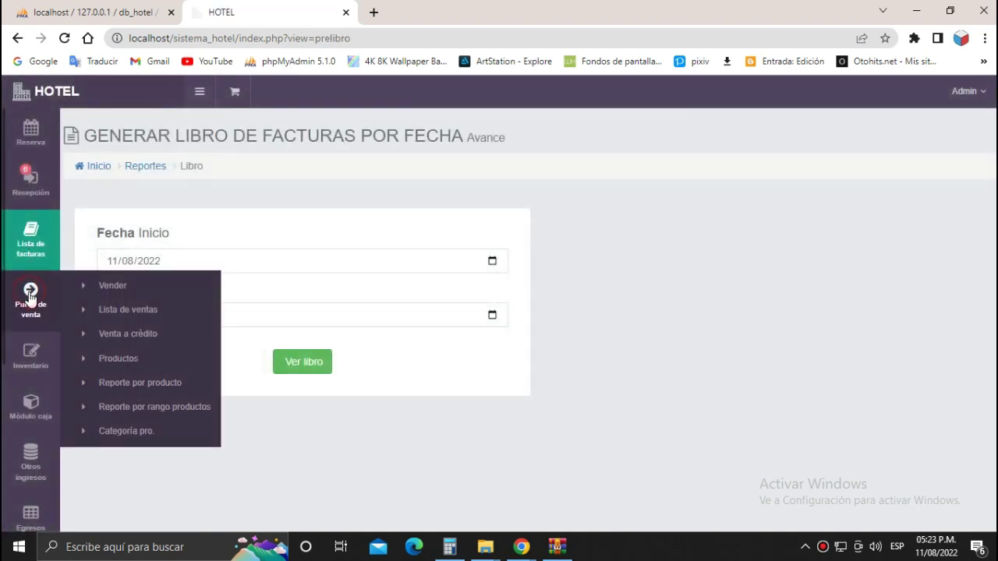
mouse_move(32, 359)
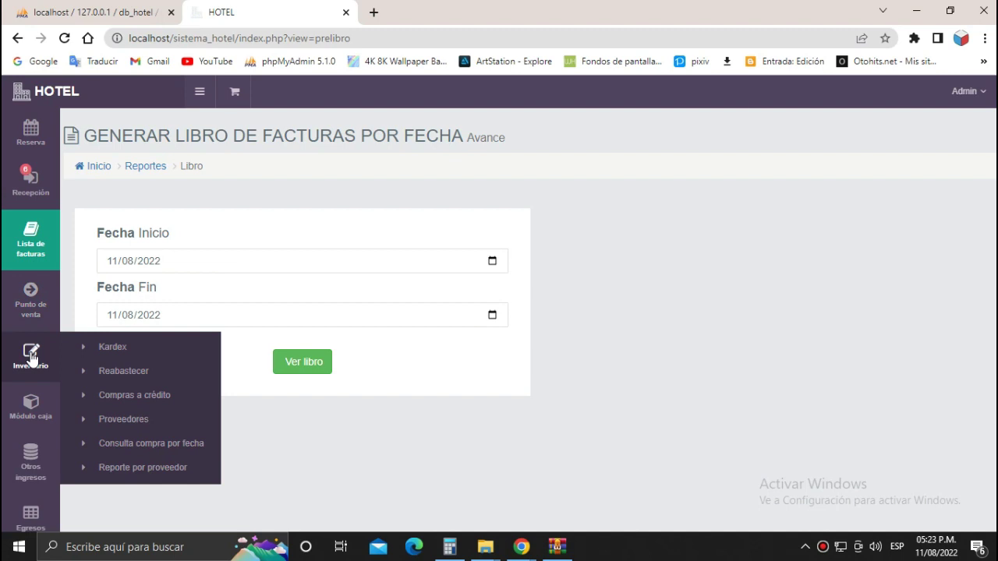
mouse_move(39, 409)
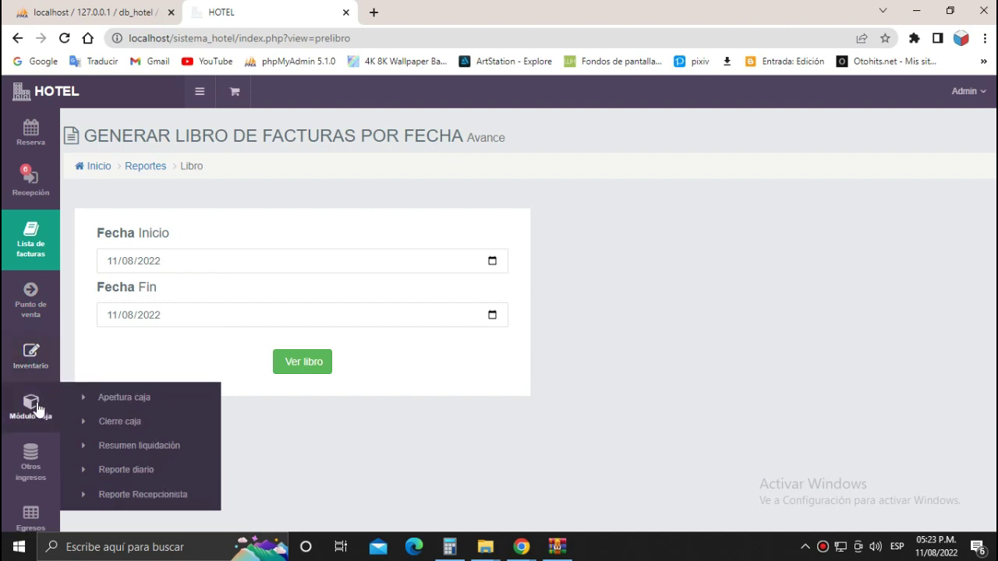
mouse_move(32, 457)
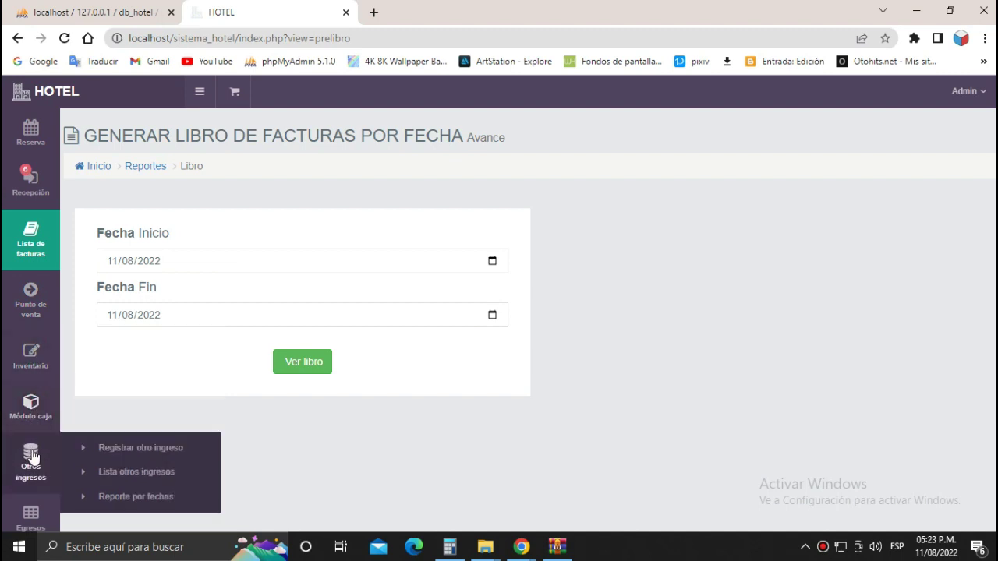
scroll(32, 457, down, 3)
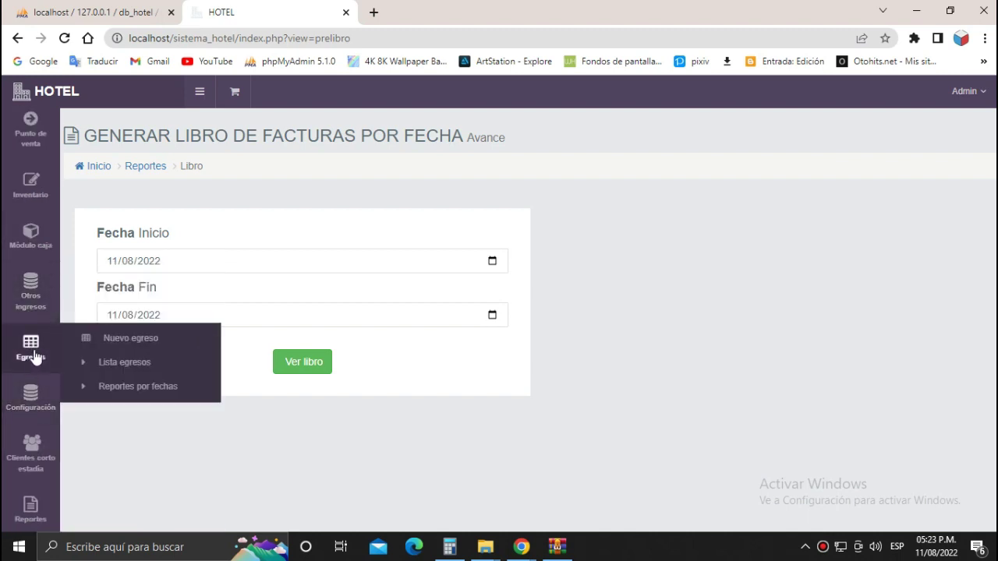
scroll(38, 398, down, 2)
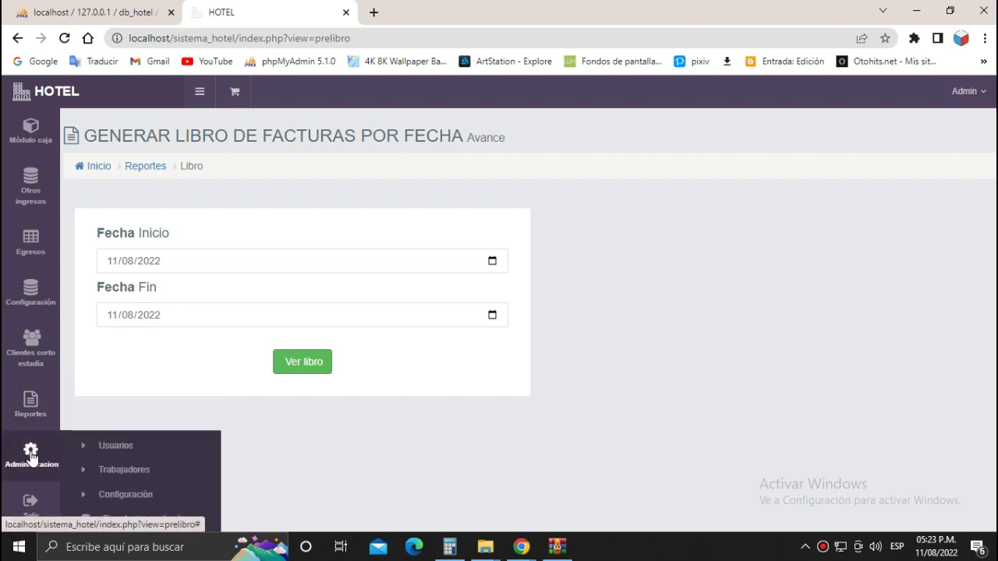
scroll(31, 459, down, 1)
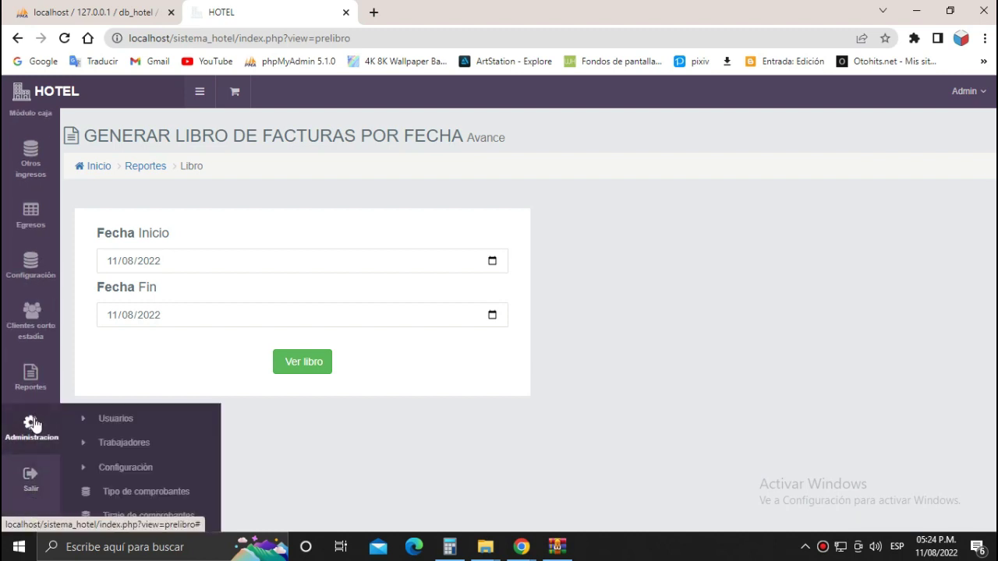
Open the company configuration, step through its fields, and submit them unchanged.
click(131, 465)
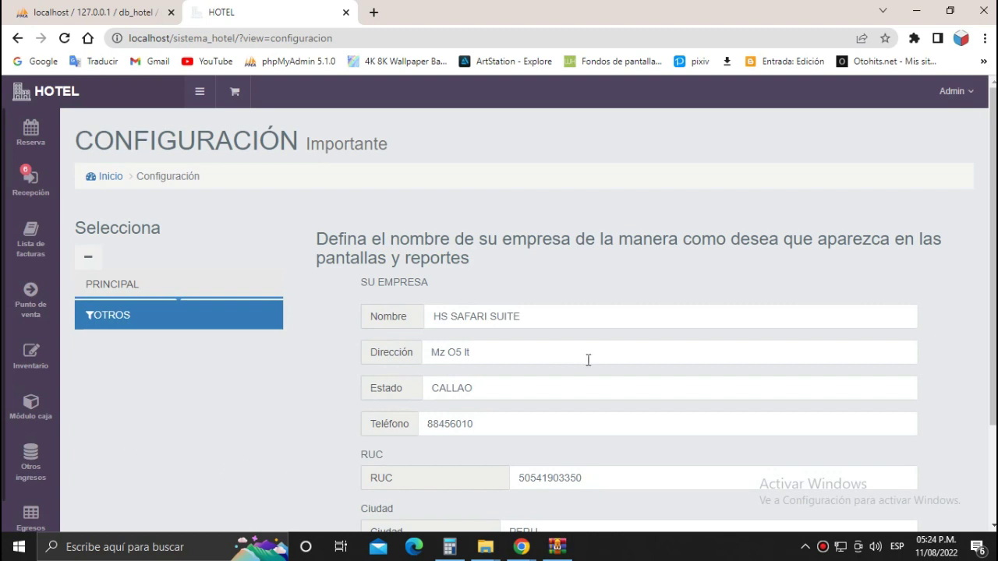
click(642, 318)
scroll(662, 307, down, 3)
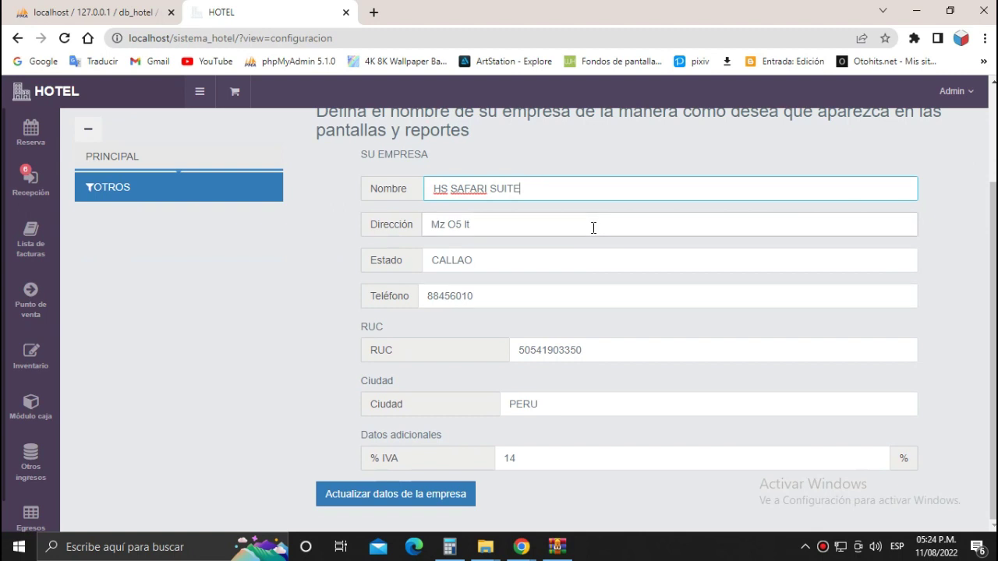
click(601, 255)
click(610, 290)
click(630, 345)
click(599, 405)
click(598, 457)
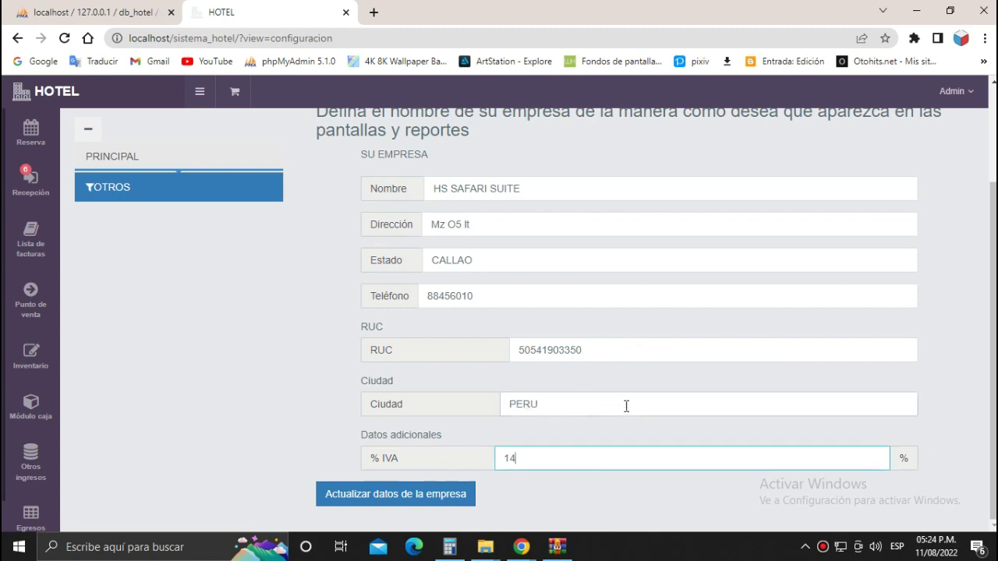
click(452, 497)
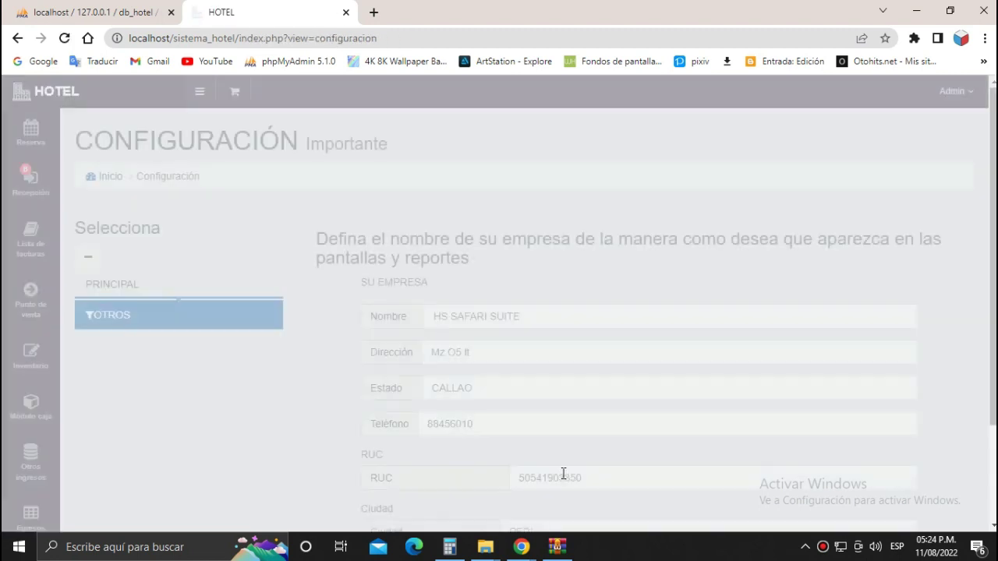
Remove the 'HS' prefix so the company name reads SAFARI SUITE, and save.
scroll(452, 382, down, 3)
scroll(490, 413, up, 3)
scroll(490, 413, down, 2)
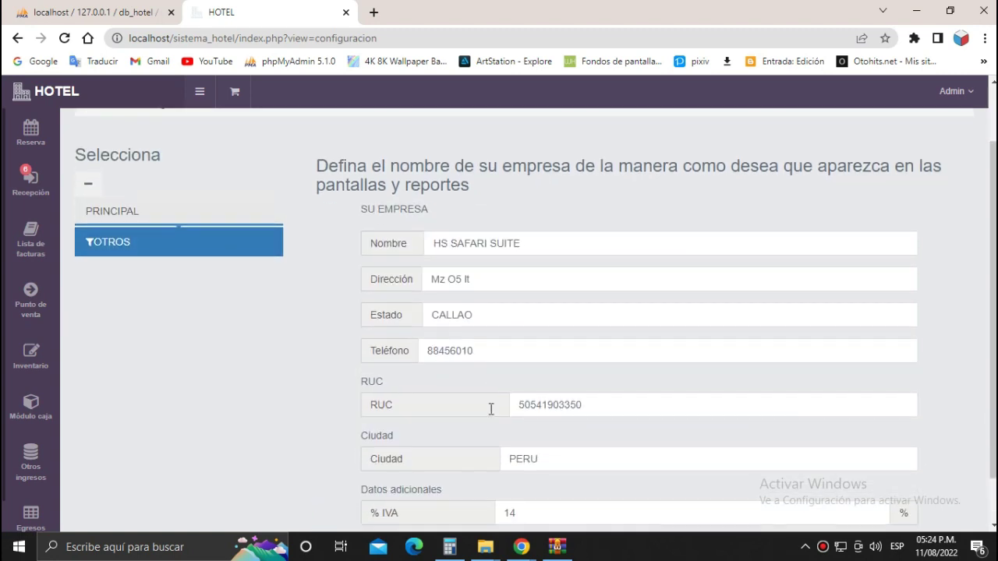
scroll(364, 382, up, 1)
double_click(438, 315)
key(BackSpace)
scroll(434, 362, down, 2)
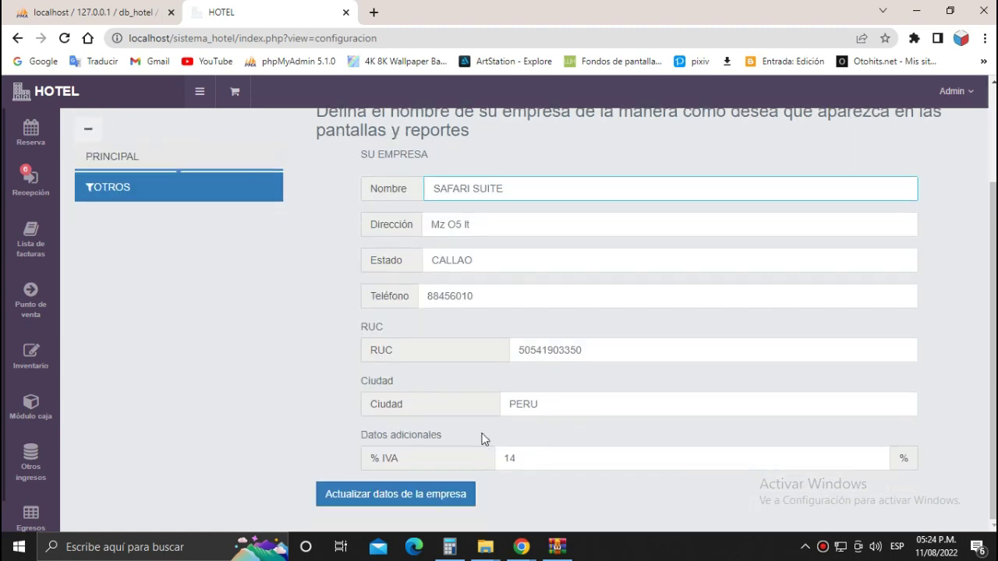
click(438, 491)
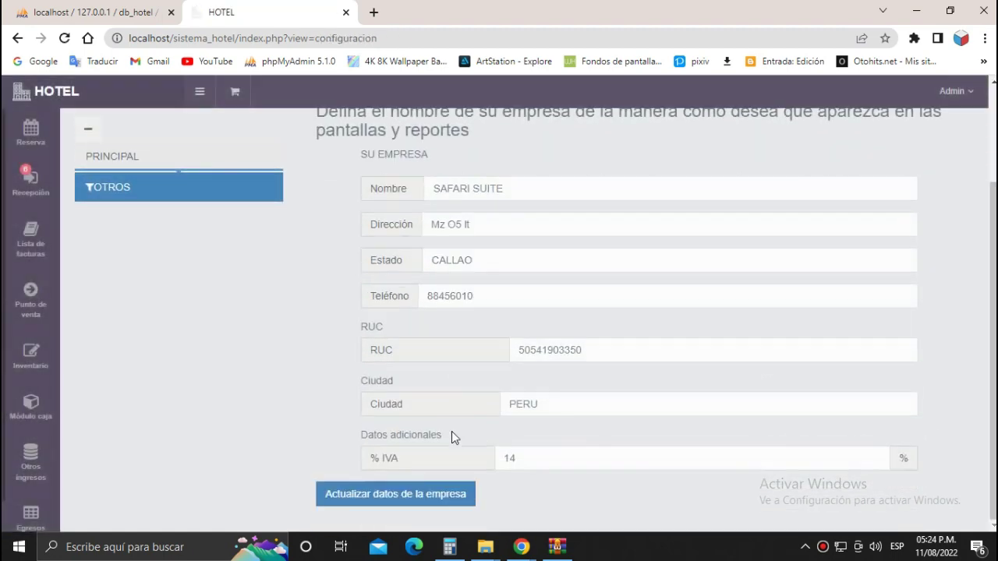
scroll(484, 312, up, 2)
click(515, 312)
Change the % IVA from 14 to 15 and save the company details.
click(312, 394)
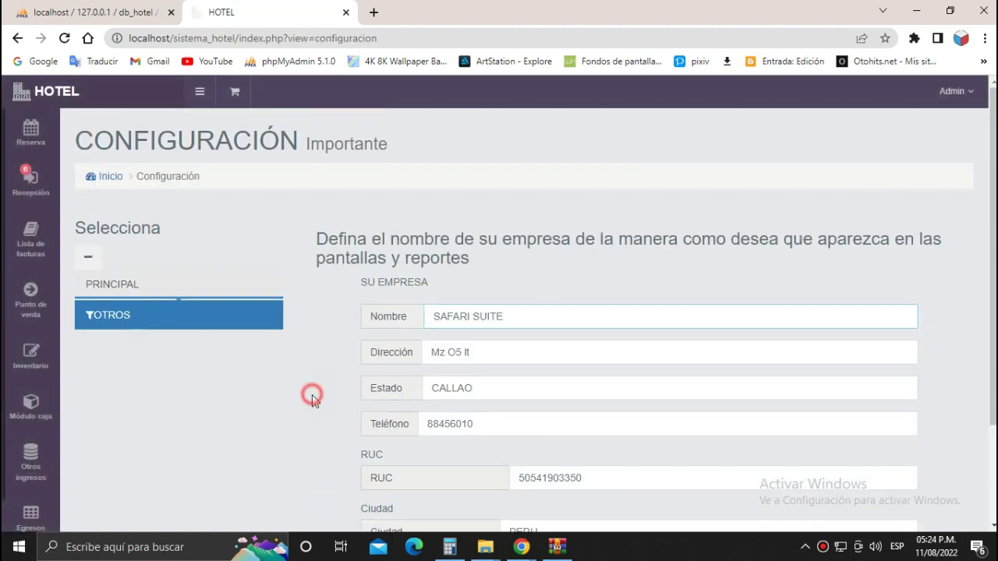
scroll(89, 319, down, 2)
mouse_move(8, 477)
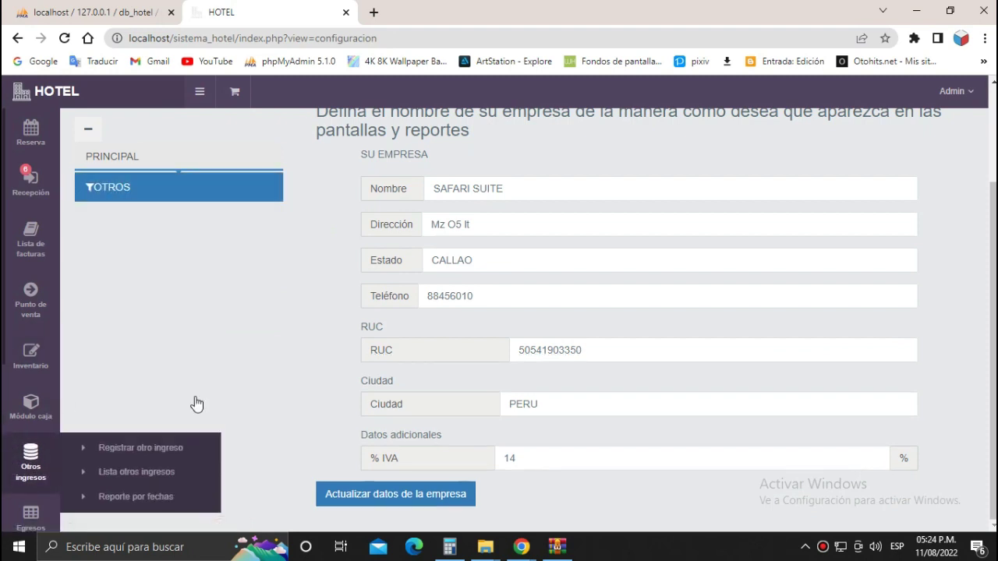
click(646, 456)
key(BackSpace)
text(5)
click(548, 483)
click(436, 499)
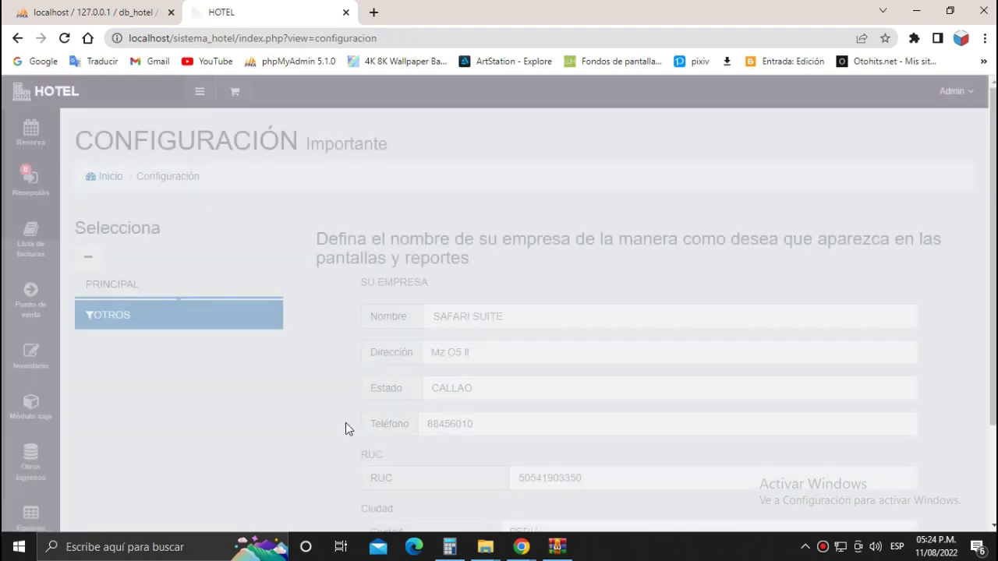
Scroll the sidebar and open the Tiraje de comprobantes page.
scroll(291, 423, down, 2)
scroll(30, 441, down, 1)
mouse_move(31, 474)
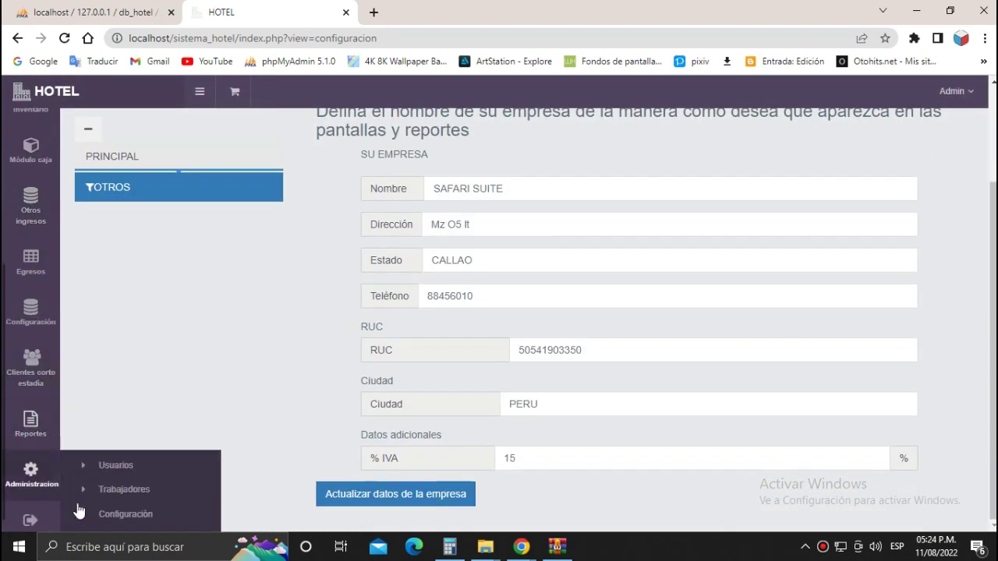
scroll(129, 494, down, 1)
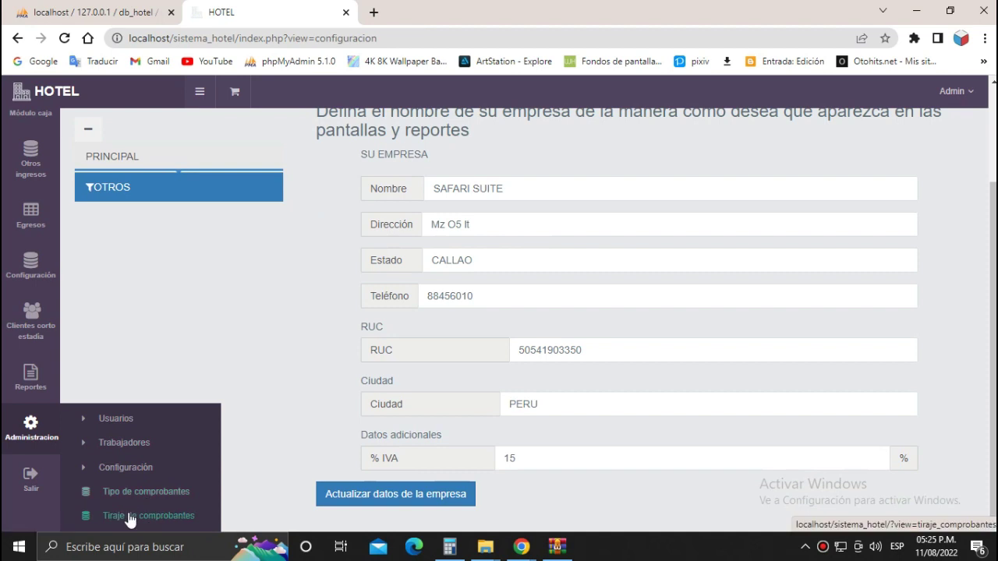
click(127, 518)
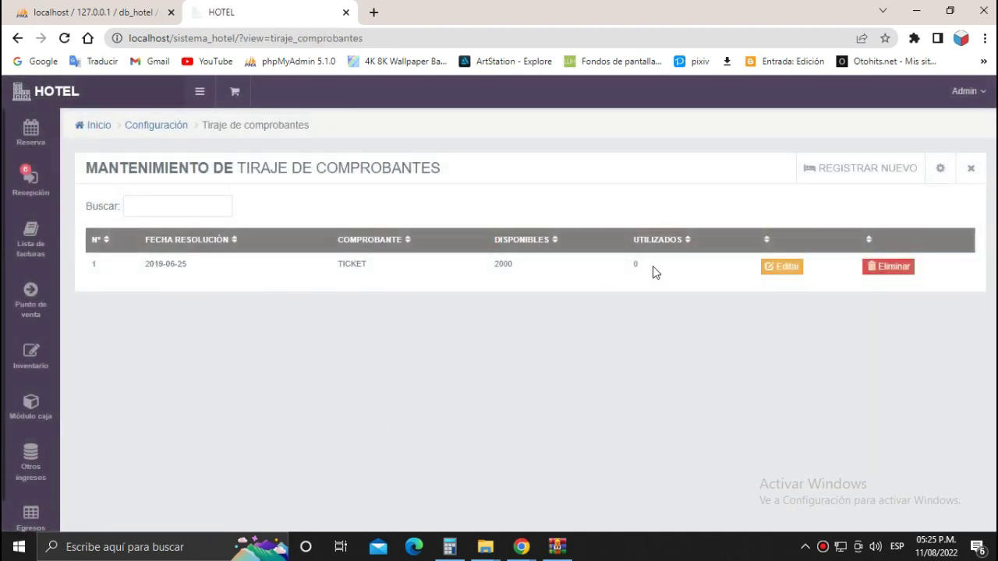
Preview a new print-run form and its Comprobante types, then close it without saving.
click(837, 170)
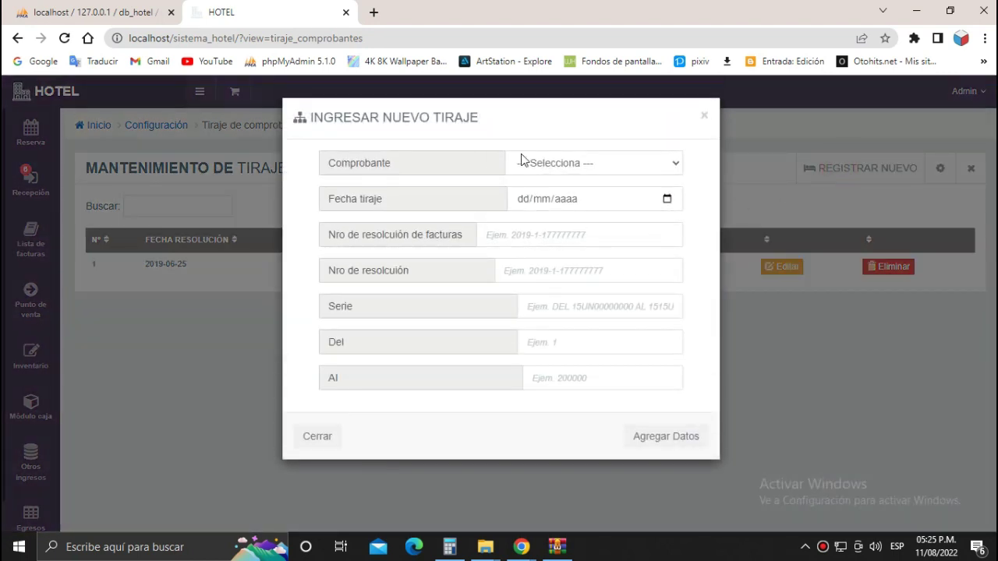
click(628, 165)
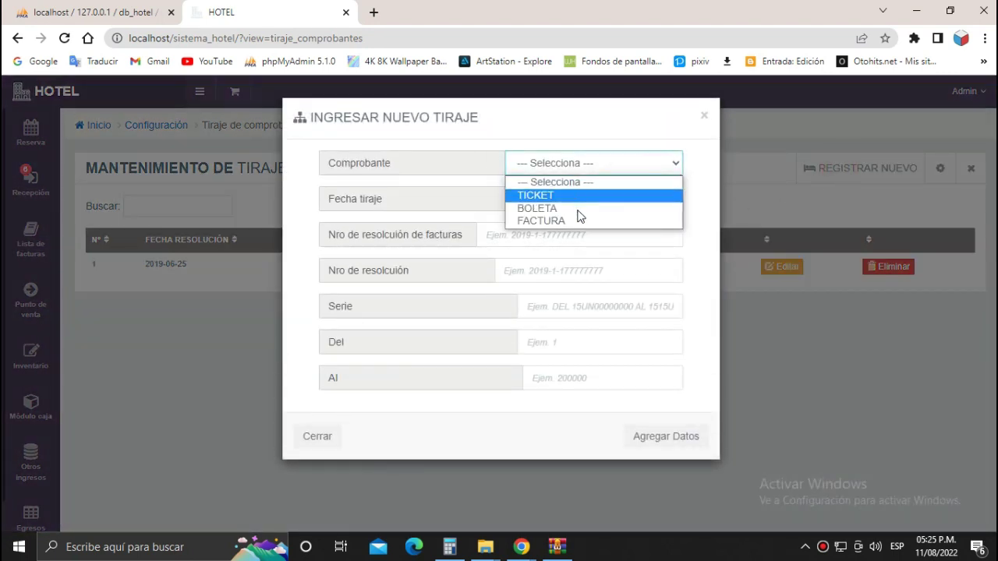
click(649, 237)
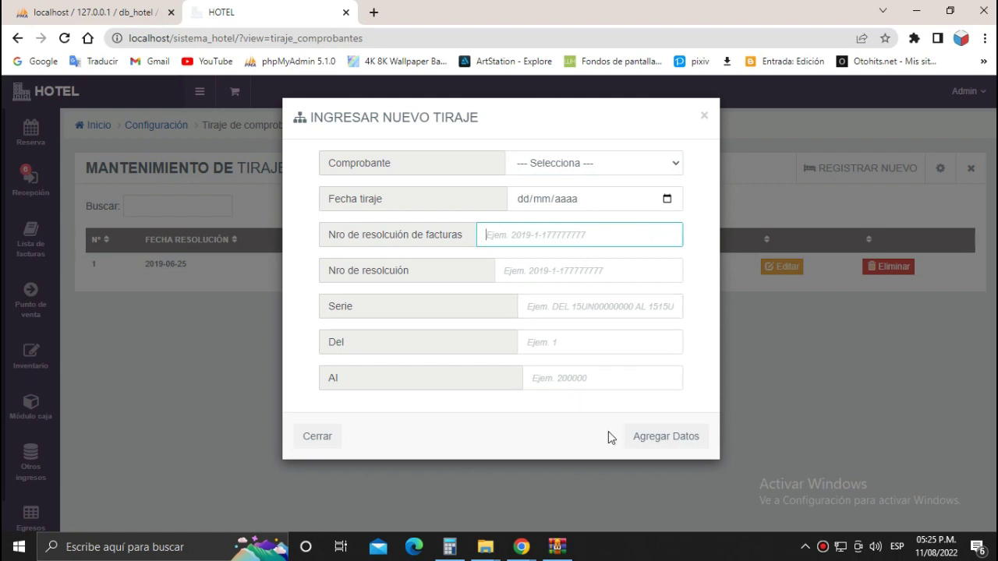
click(318, 438)
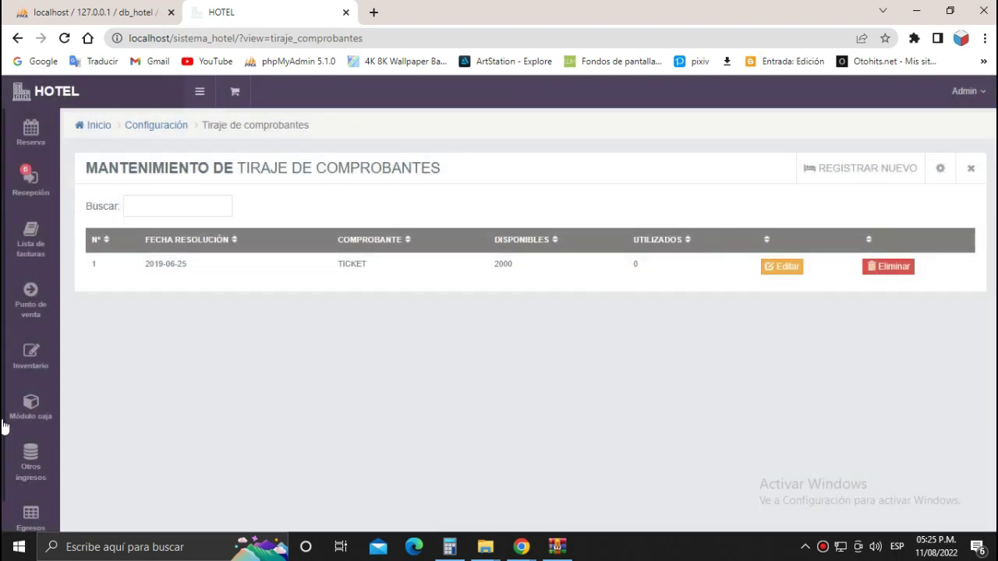
scroll(9, 436, down, 3)
mouse_move(31, 507)
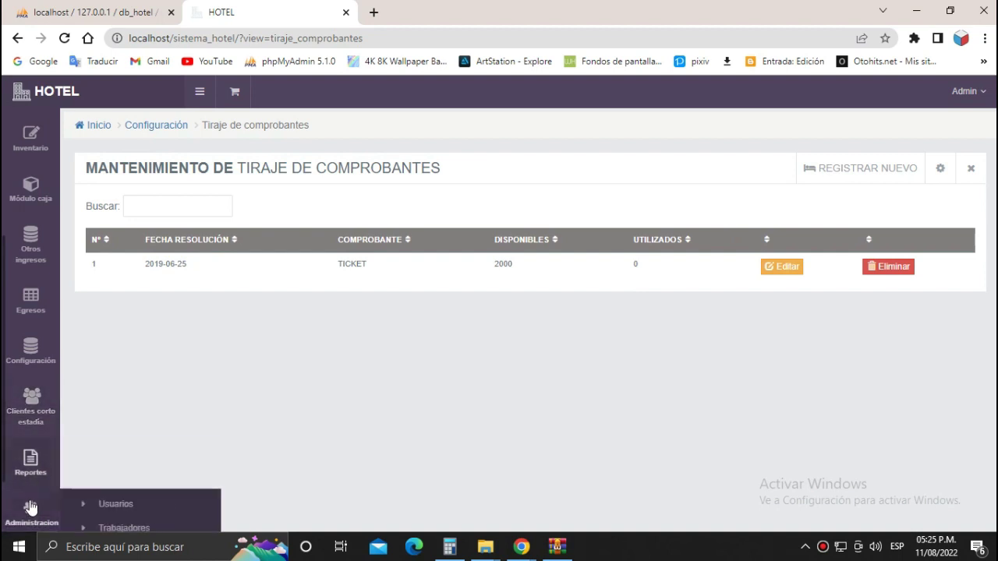
scroll(118, 519, down, 1)
Open Tipo de comprobantes and view the TICKET edit form, closing it without saving.
click(141, 492)
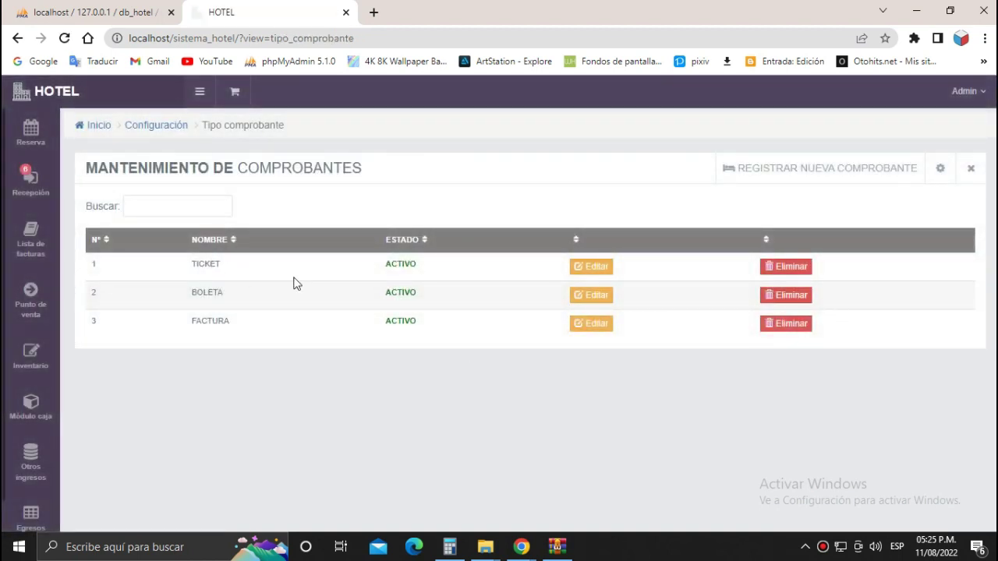
click(777, 172)
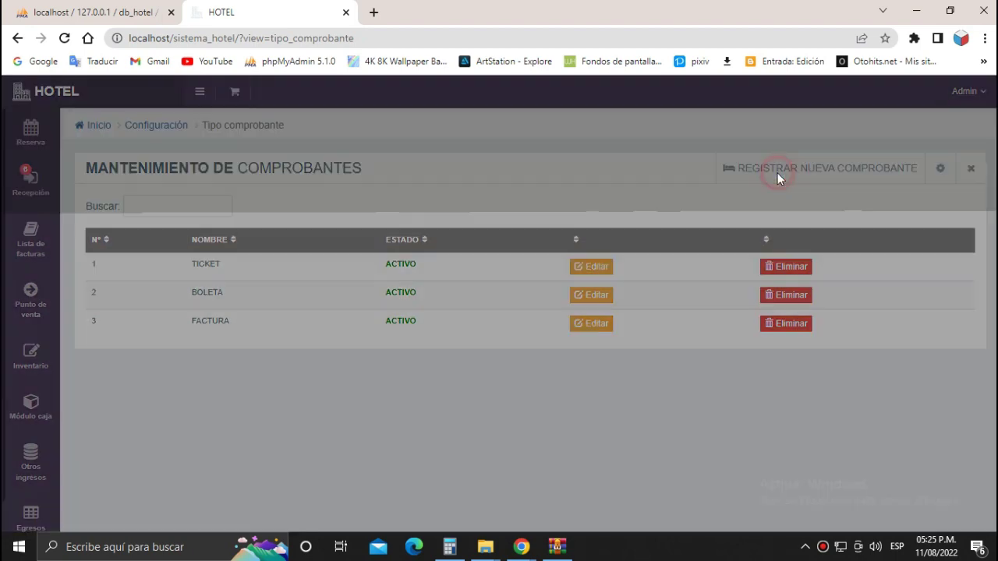
click(329, 269)
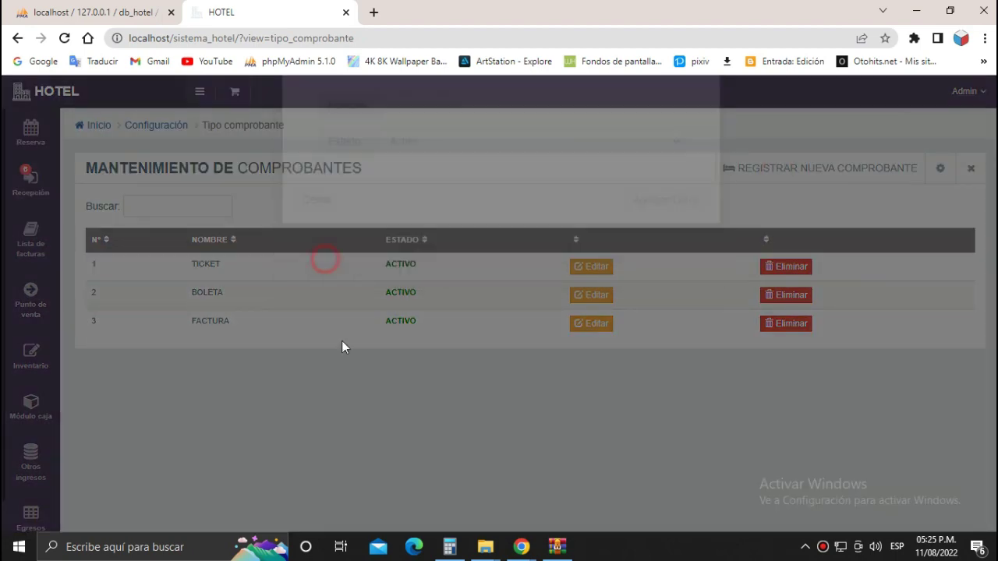
click(604, 262)
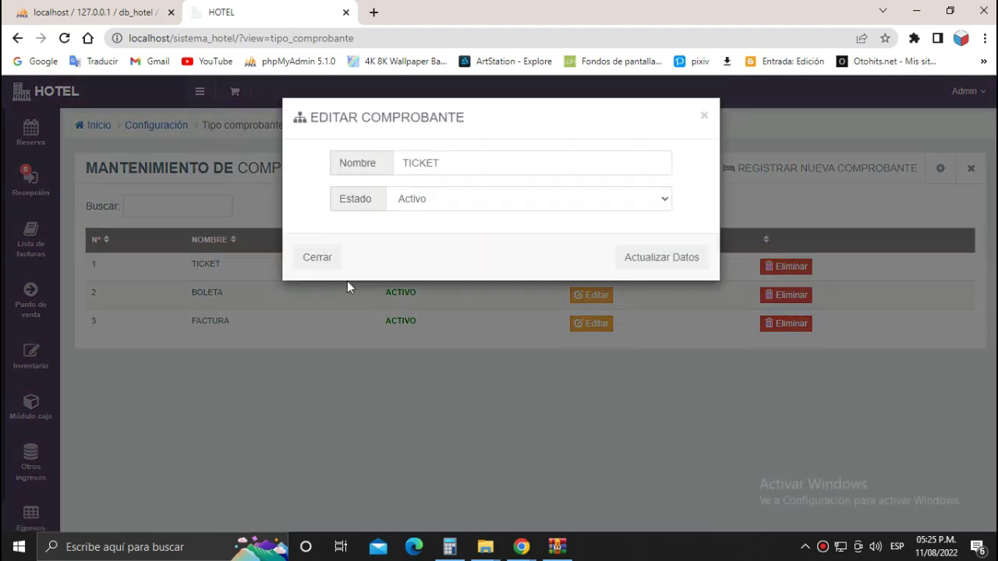
click(327, 262)
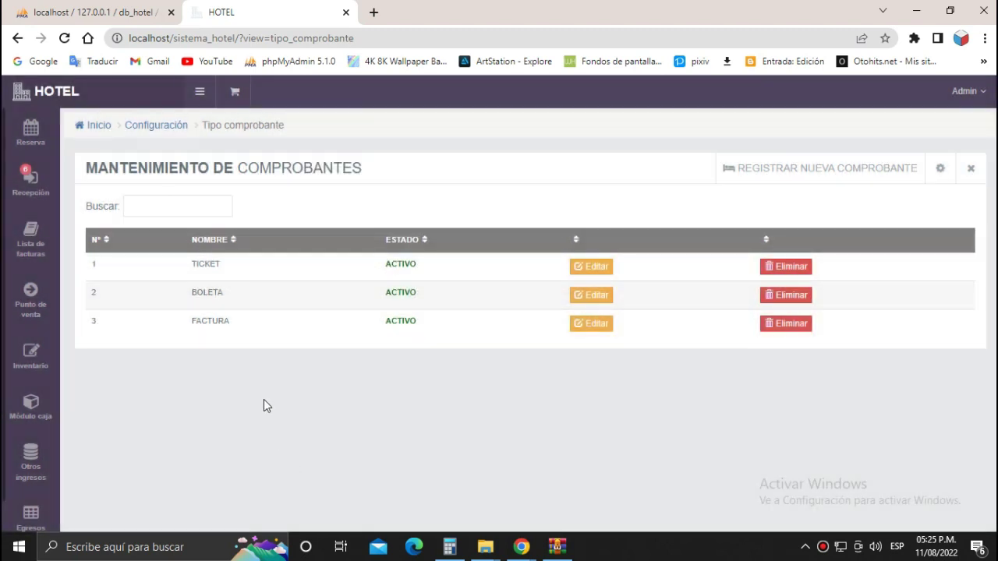
Scroll the sidebar and open the Trabajadores maintenance page.
scroll(32, 468, down, 4)
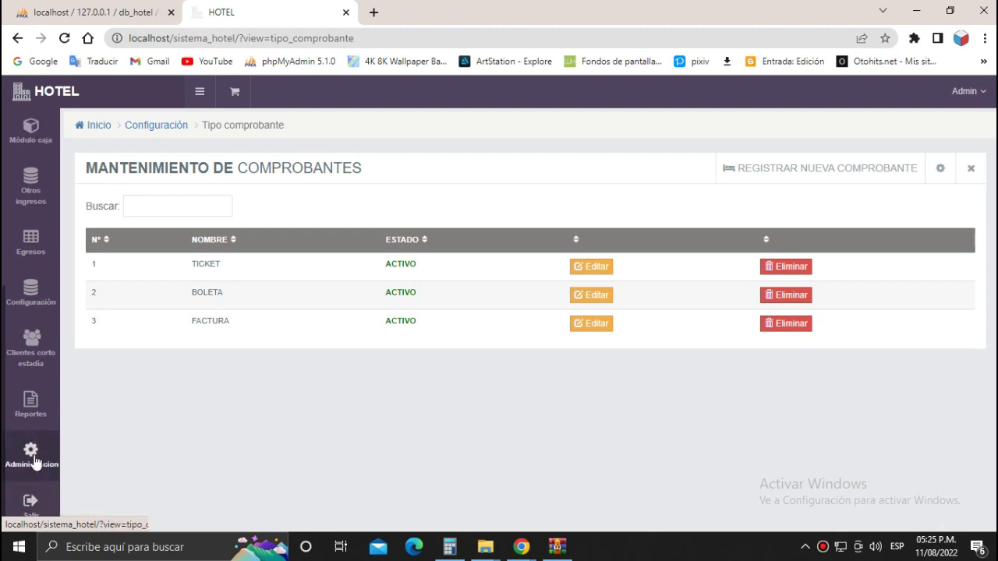
scroll(31, 462, down, 1)
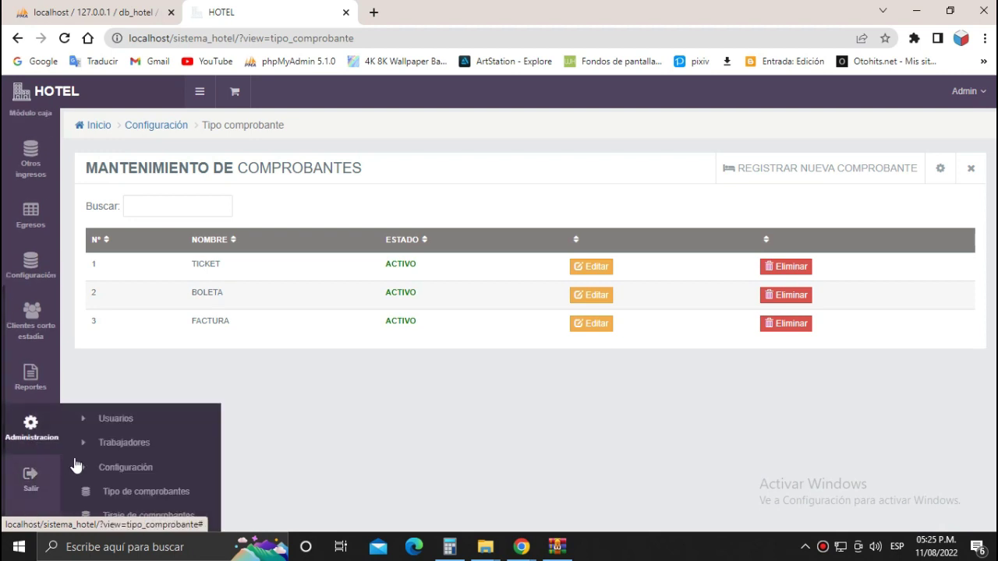
click(122, 443)
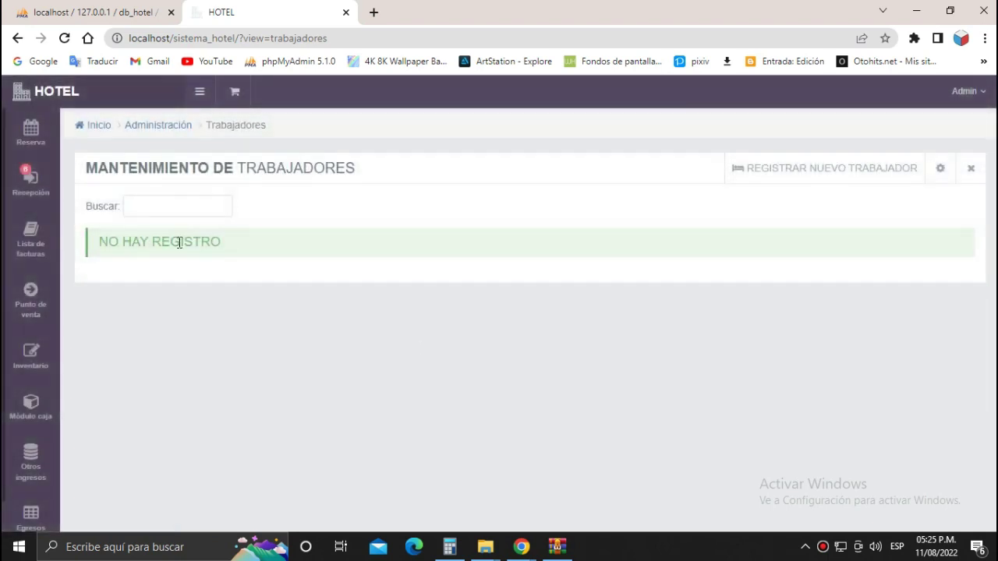
Step through the new worker form (DNI, Nombres, Dirección, Sueldo), try submitting it empty, then close it.
click(768, 168)
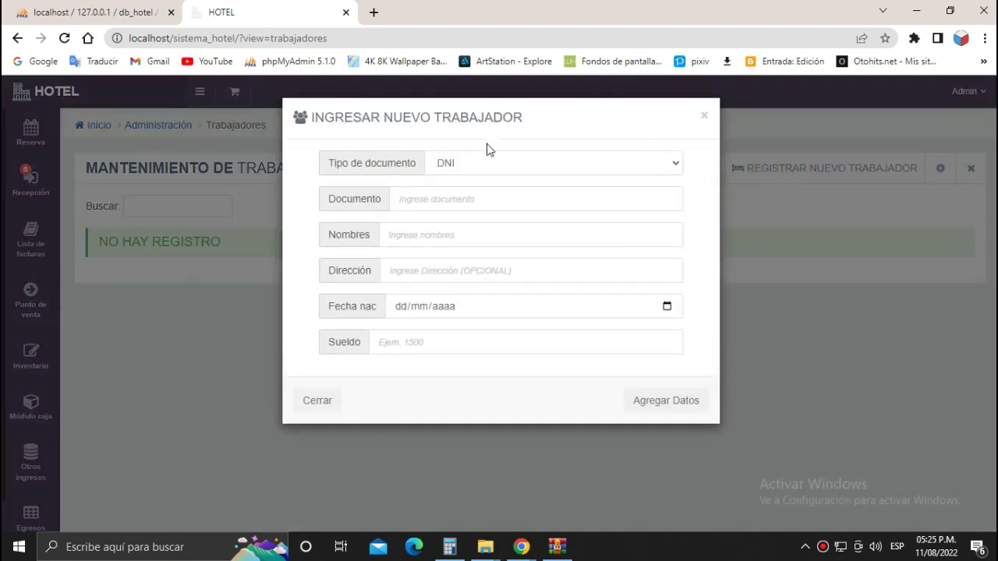
click(483, 165)
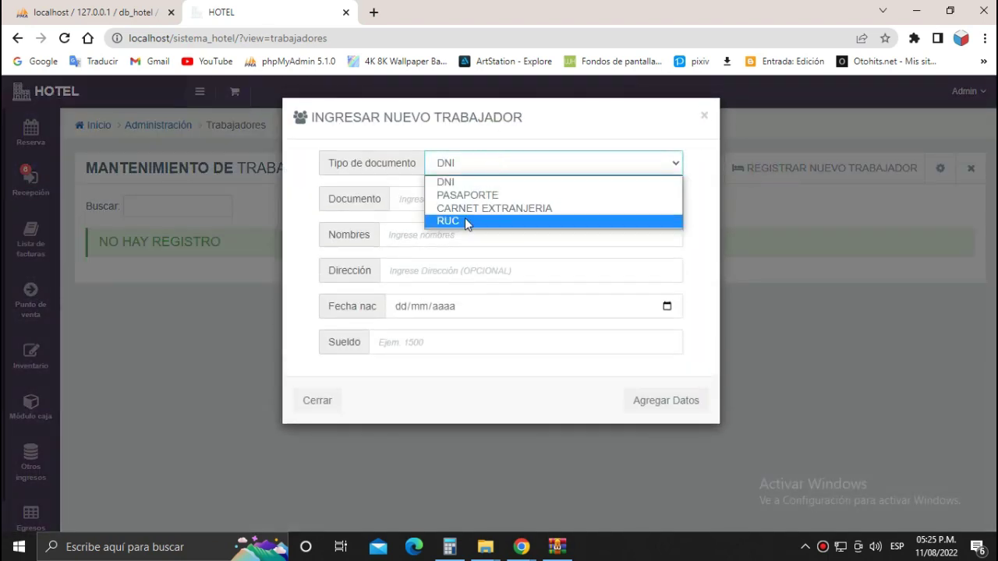
click(467, 184)
click(459, 201)
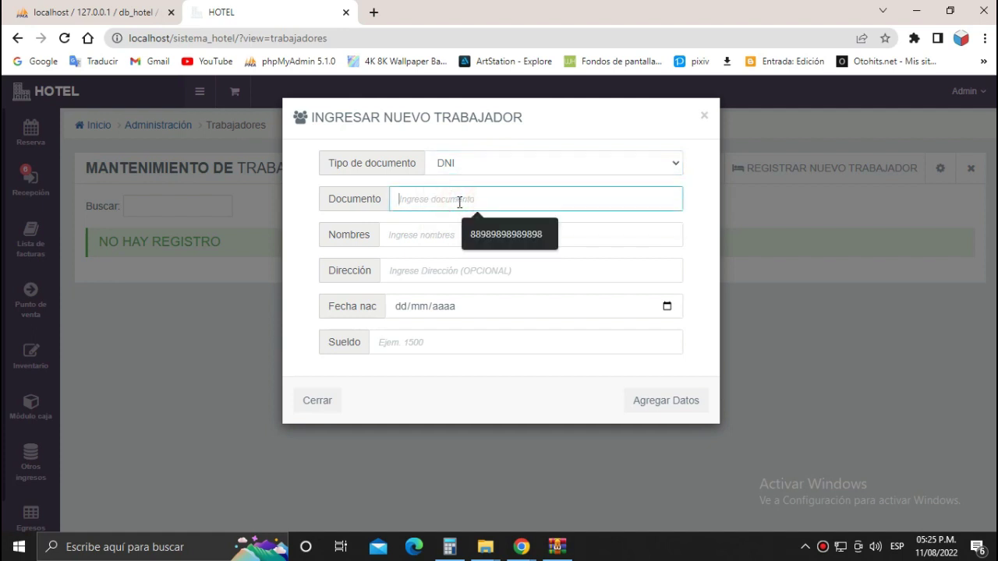
click(430, 227)
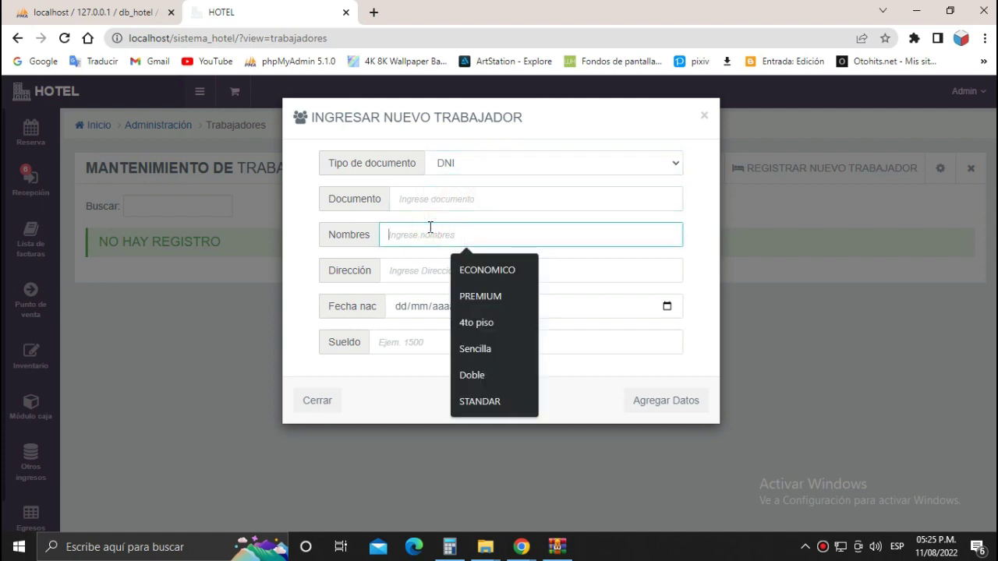
click(416, 268)
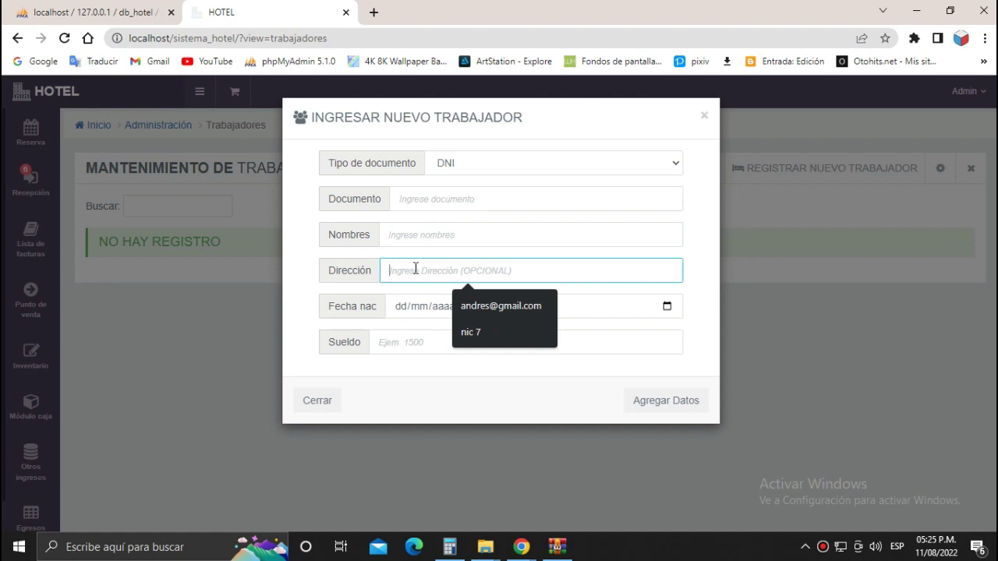
click(385, 345)
click(392, 371)
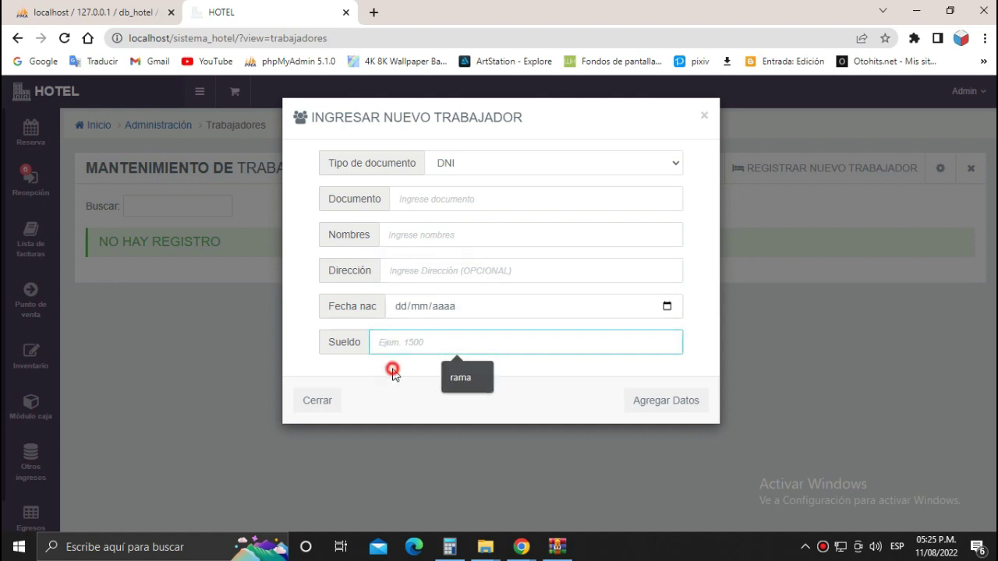
click(692, 406)
click(331, 400)
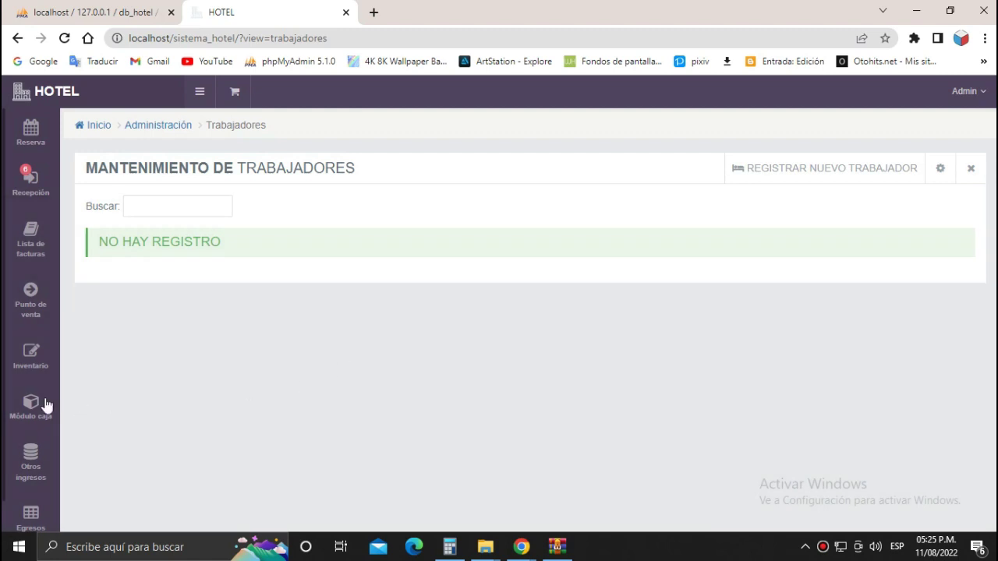
scroll(45, 405, down, 4)
mouse_move(23, 461)
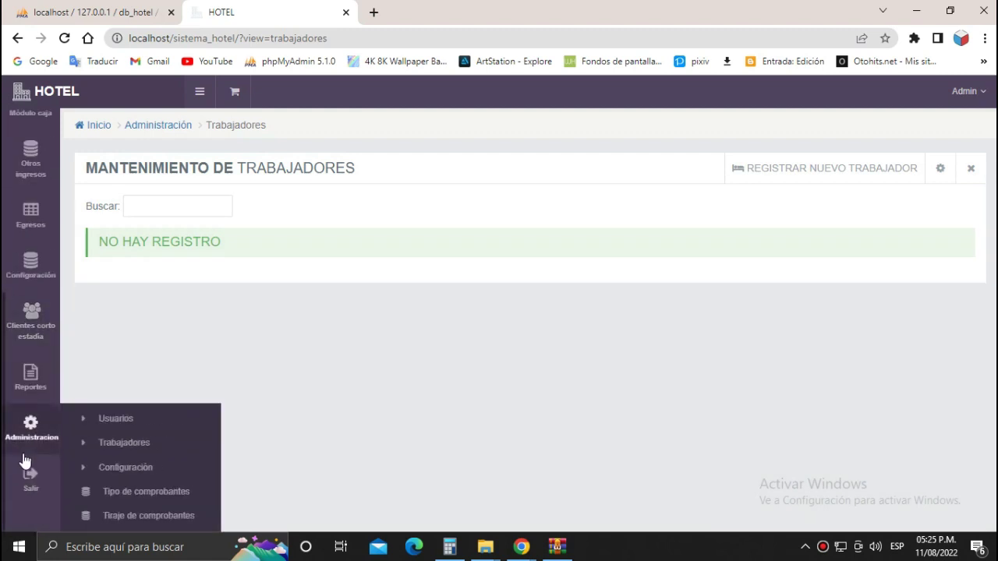
Open Usuarios and re-save the admin user's details unchanged.
click(124, 423)
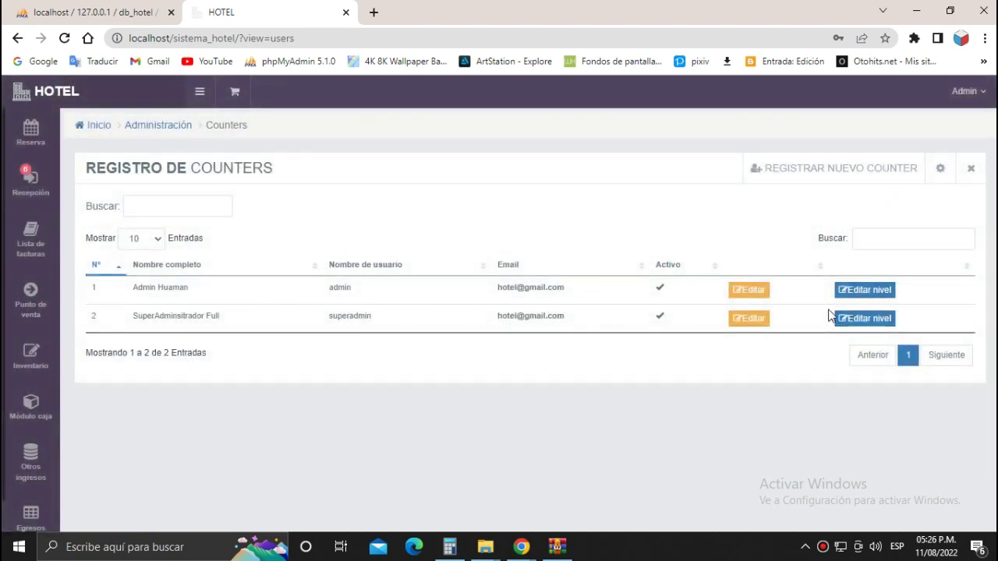
click(749, 292)
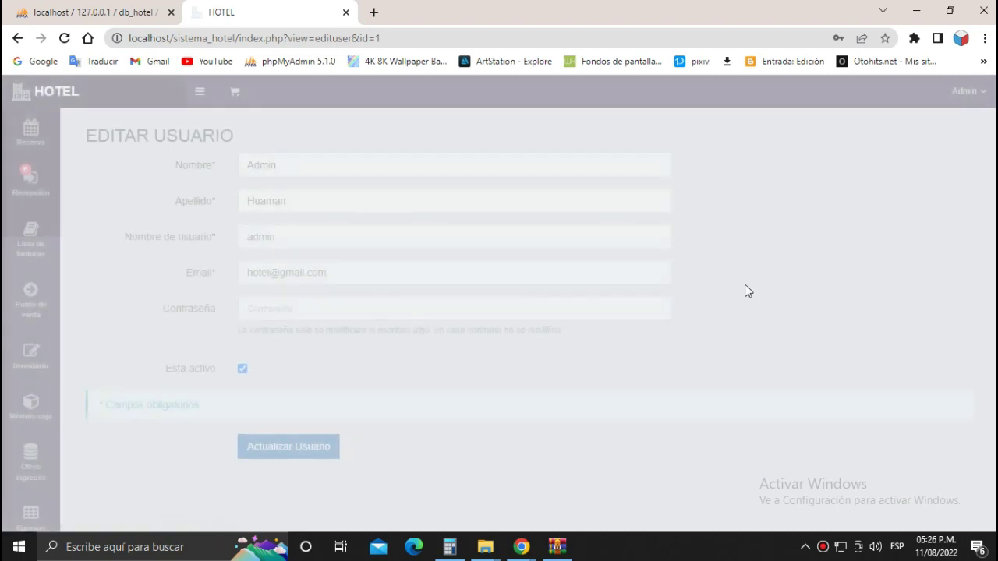
click(301, 443)
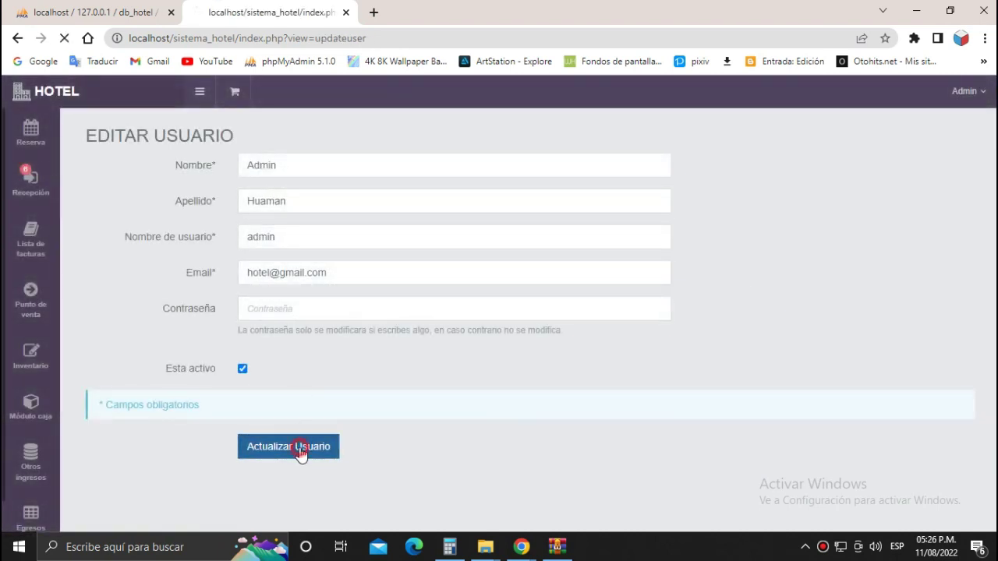
Preview the new counter form's Nombre, Apellido, Username and Contraseña fields, then close it unsaved.
click(793, 168)
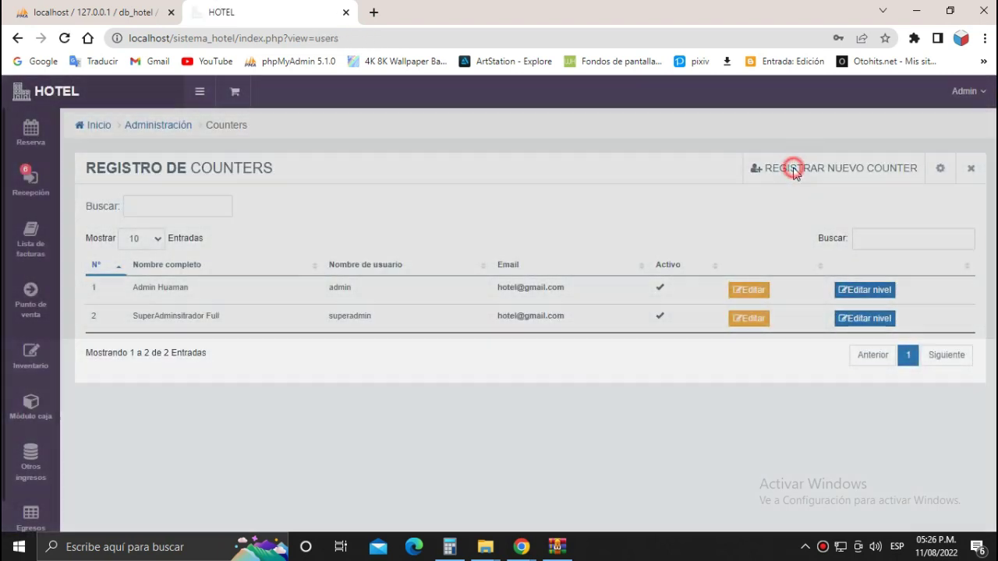
click(443, 160)
click(412, 199)
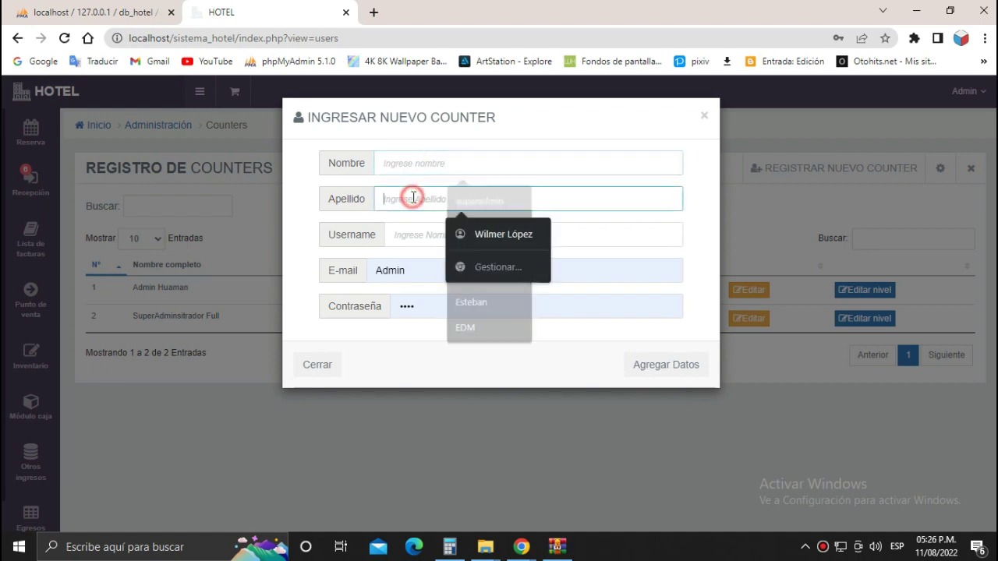
click(401, 233)
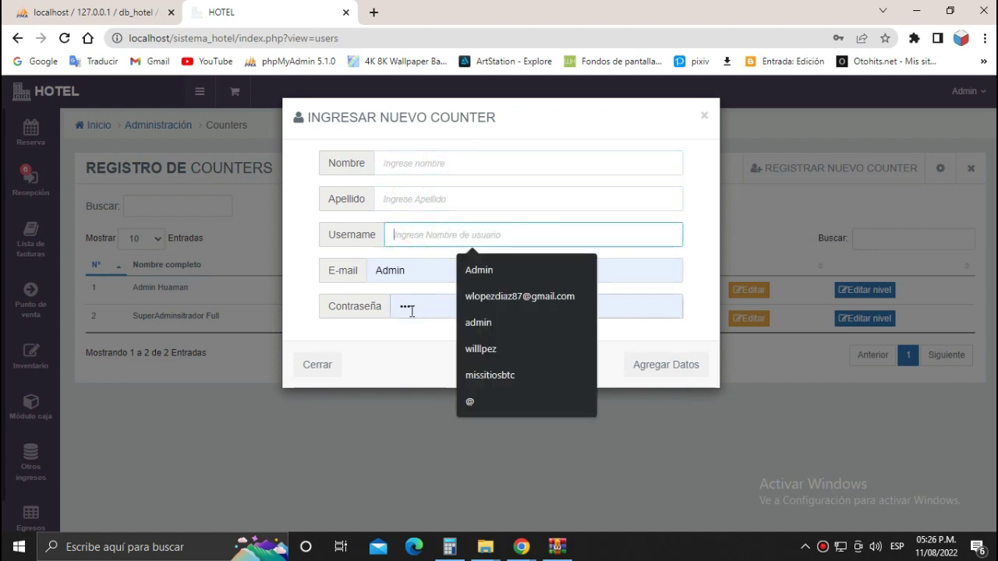
click(411, 310)
click(327, 368)
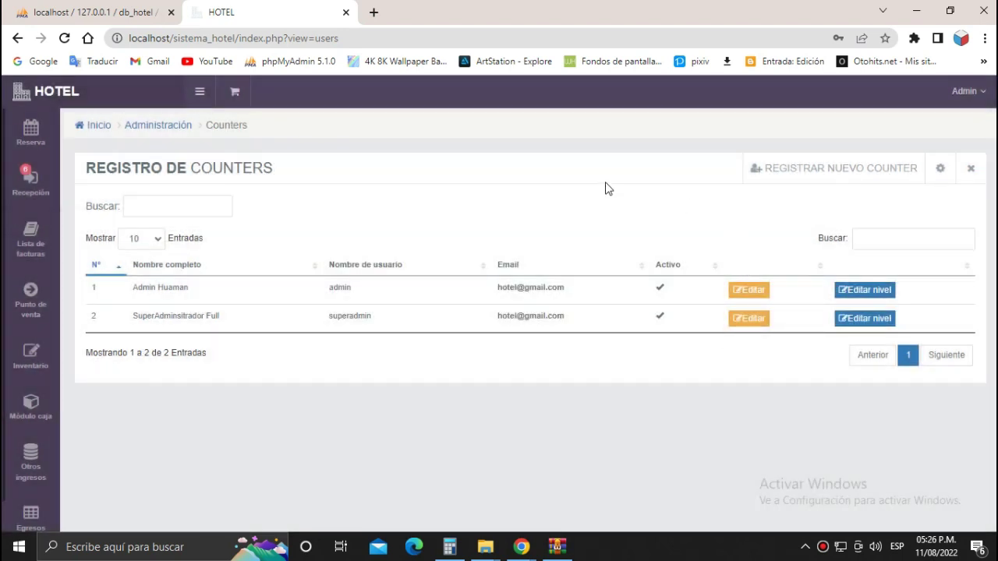
scroll(31, 421, down, 4)
mouse_move(35, 412)
scroll(30, 394, down, 1)
scroll(29, 392, up, 1)
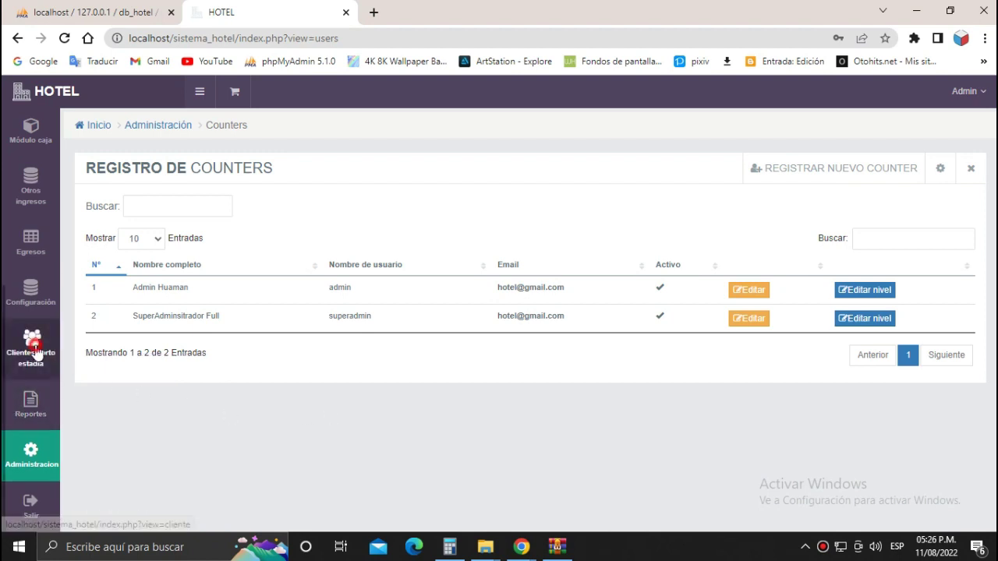
Open Clientes corto estadía and preview the new-client form (Empresa, DNI, Nombres, Procedencia), closing it unsaved.
click(36, 351)
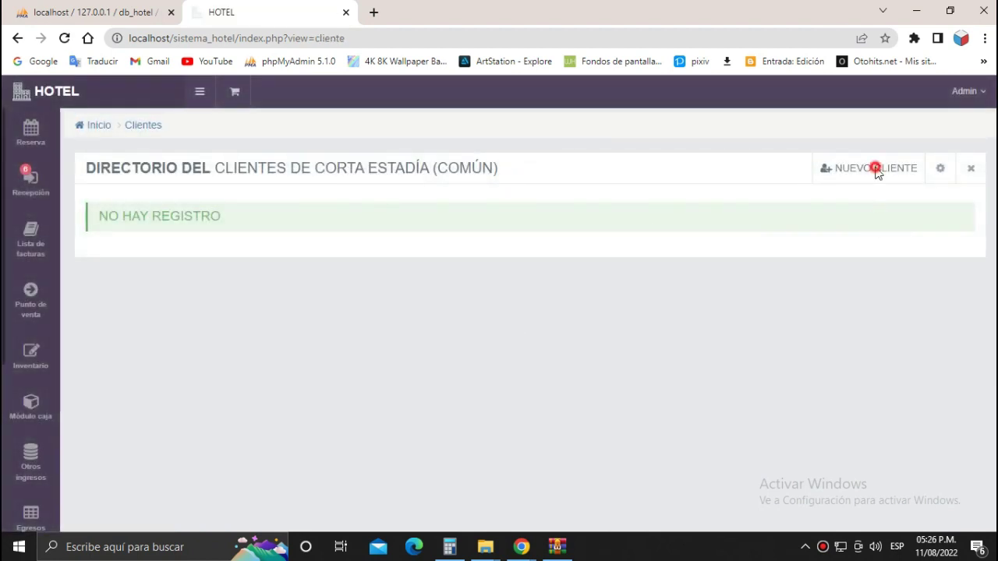
click(876, 168)
click(602, 165)
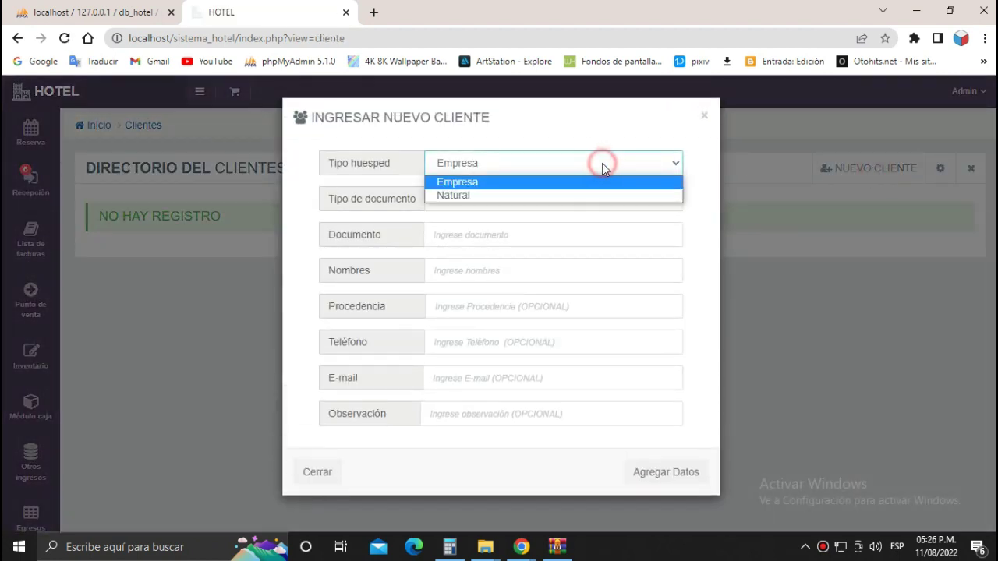
click(592, 163)
click(490, 204)
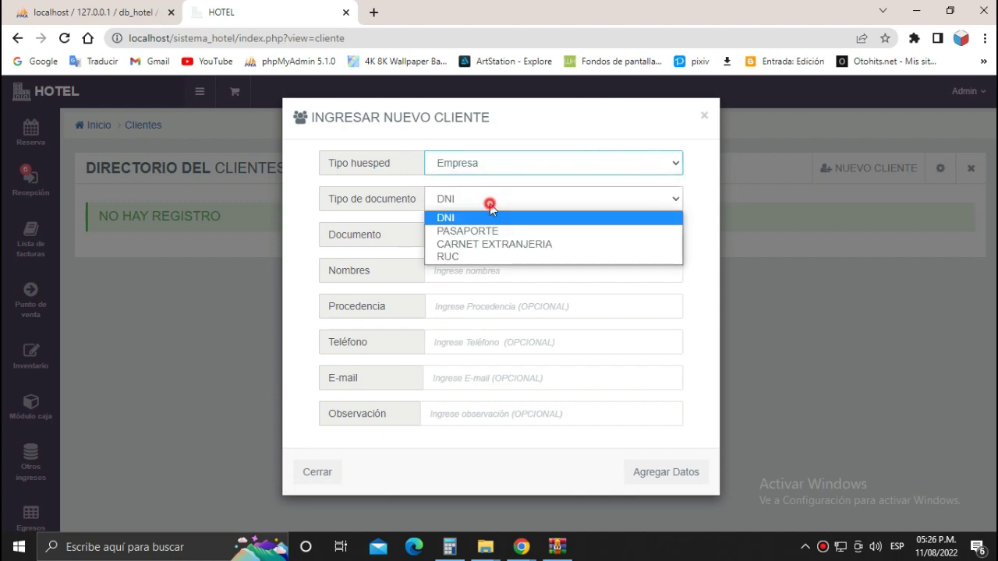
click(494, 196)
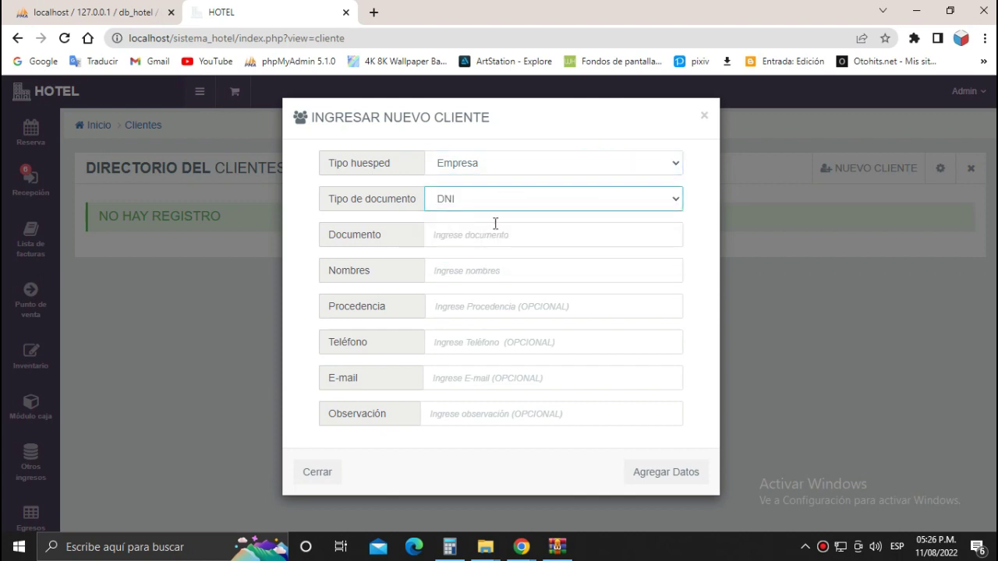
click(492, 231)
click(457, 279)
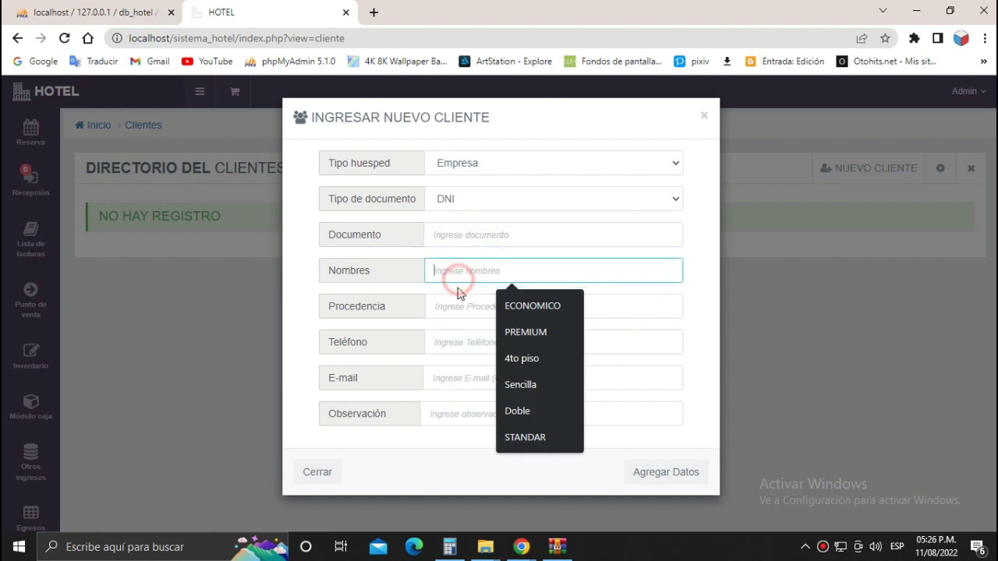
click(459, 309)
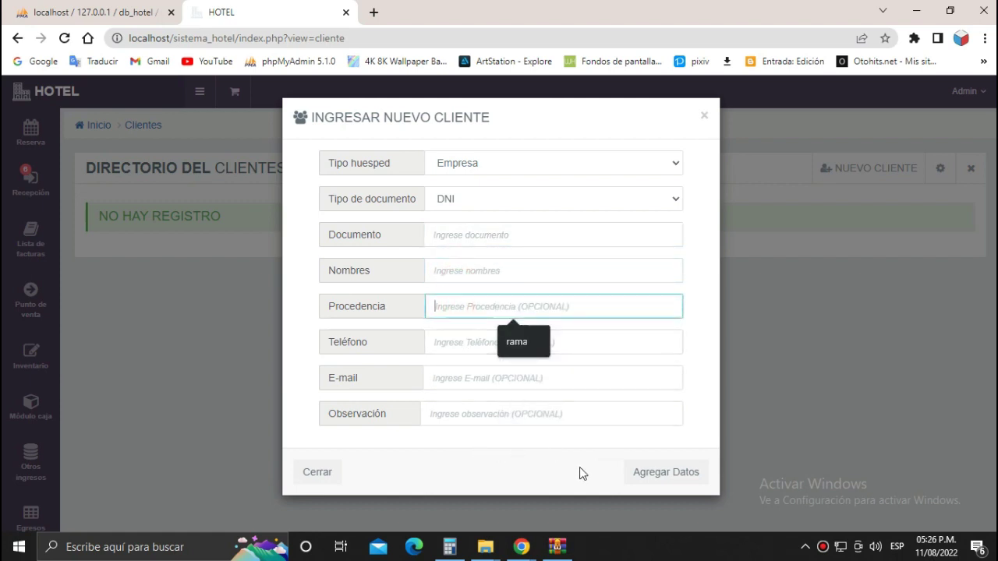
click(343, 470)
scroll(31, 468, down, 2)
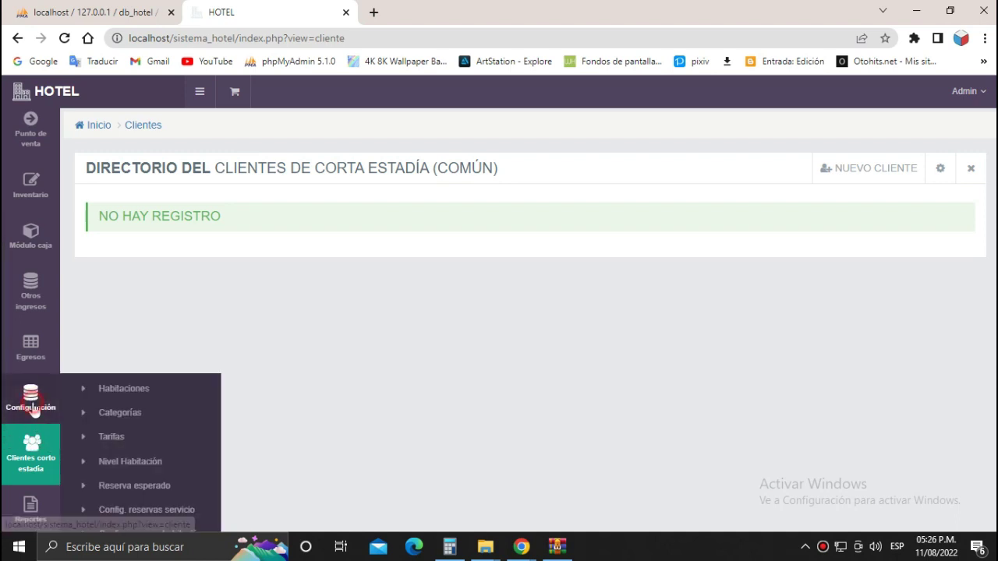
scroll(119, 444, down, 2)
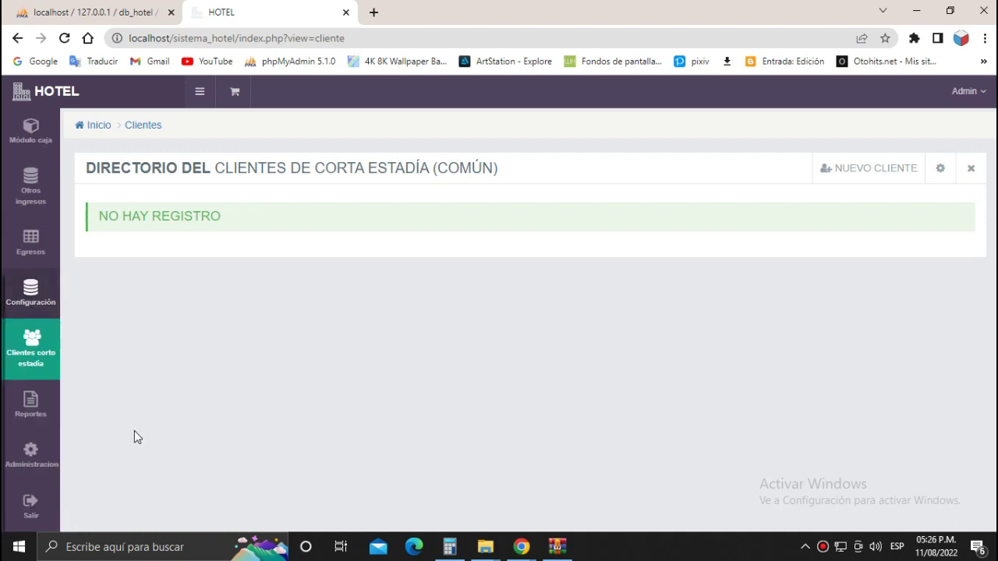
mouse_move(53, 307)
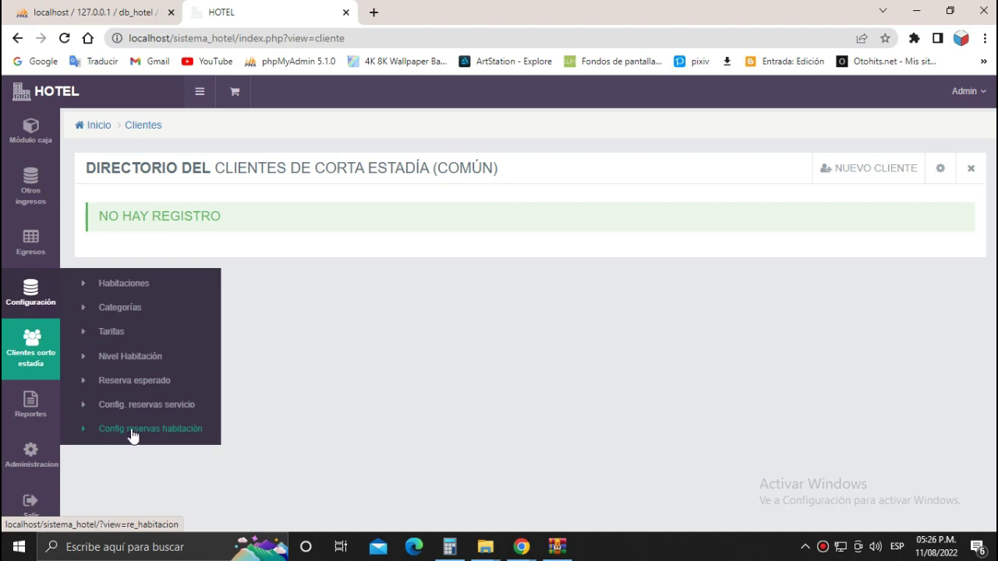
Open the Niveles page and select the 1er, 2do and 3er piso names.
click(119, 357)
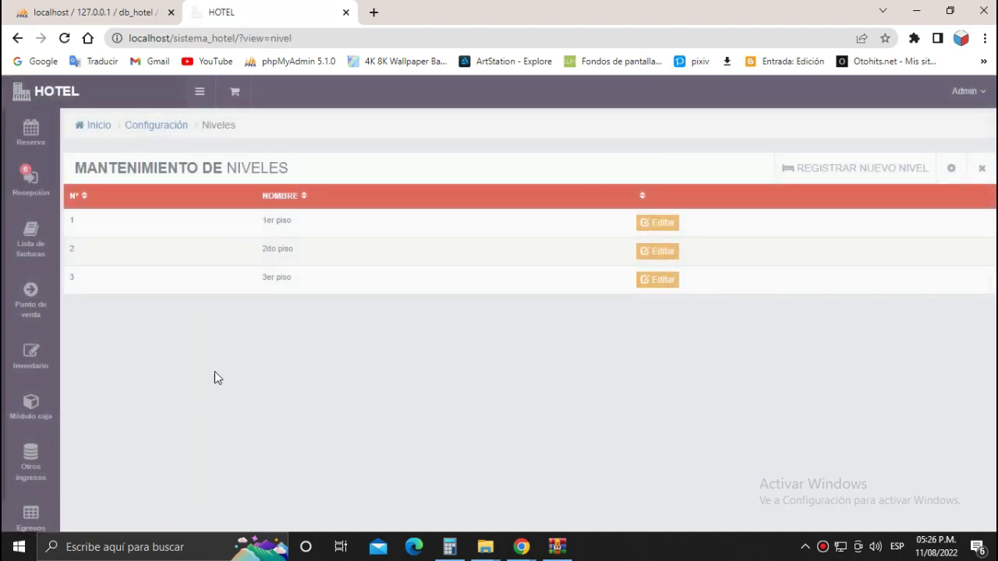
drag(249, 224, 360, 285)
click(255, 280)
click(359, 285)
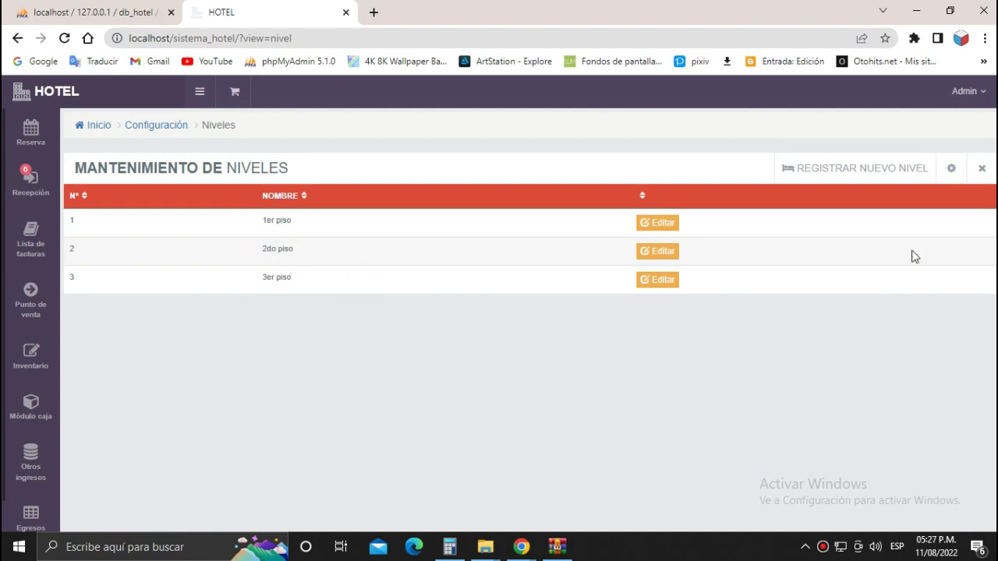
Open the new-level form, try saving it with no name, then close it.
click(890, 170)
click(400, 165)
click(388, 205)
click(652, 214)
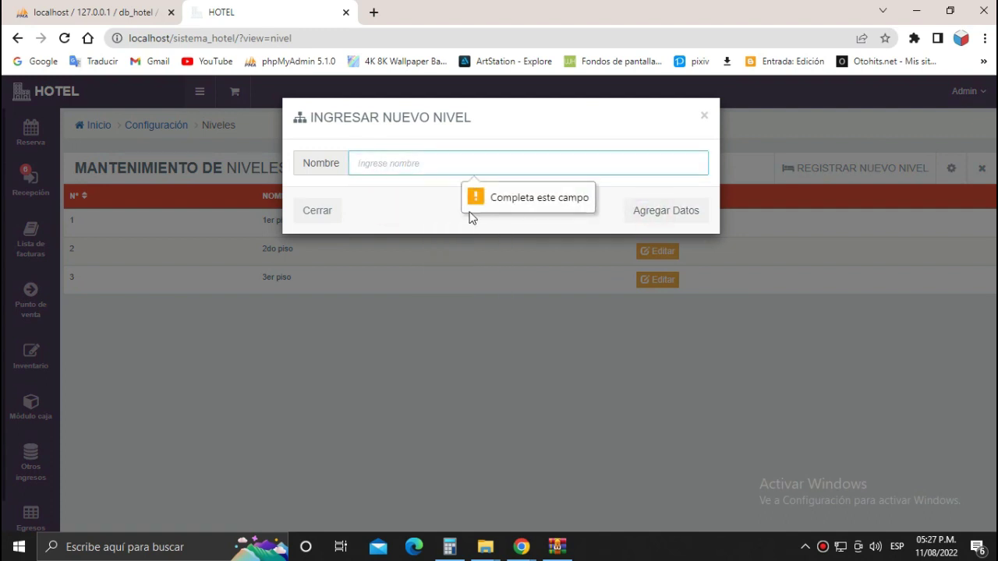
click(706, 117)
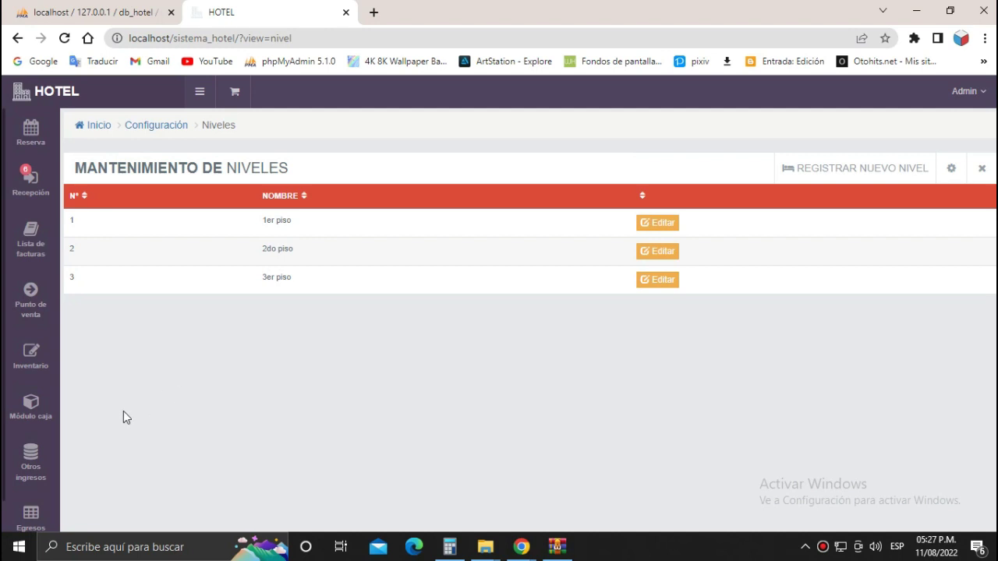
mouse_move(88, 508)
mouse_move(42, 480)
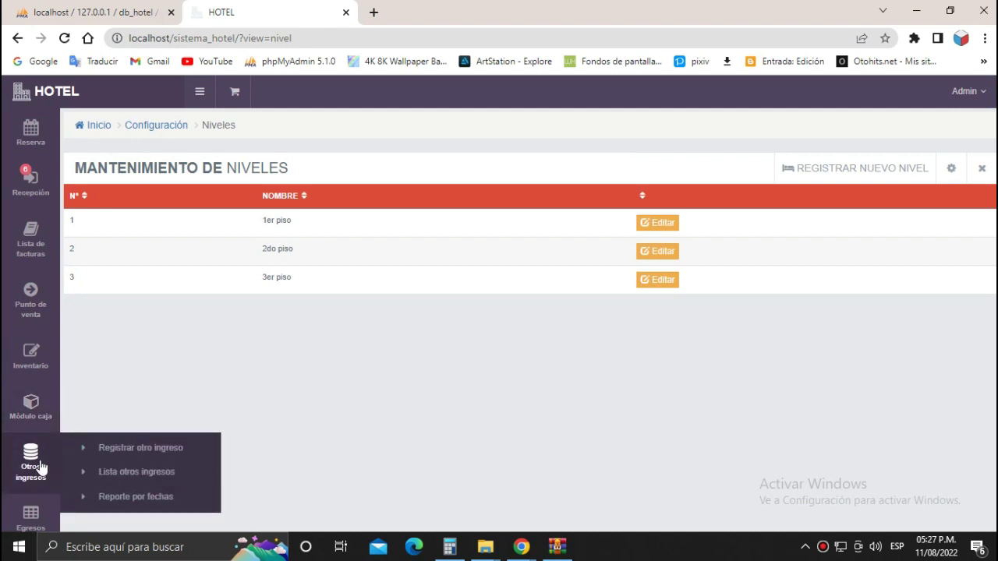
scroll(36, 472, down, 2)
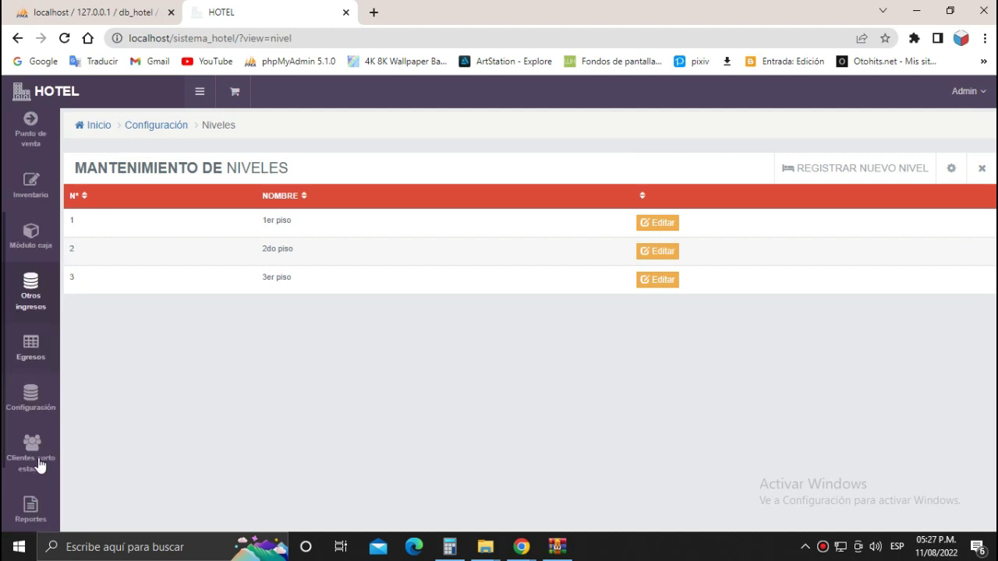
mouse_move(27, 397)
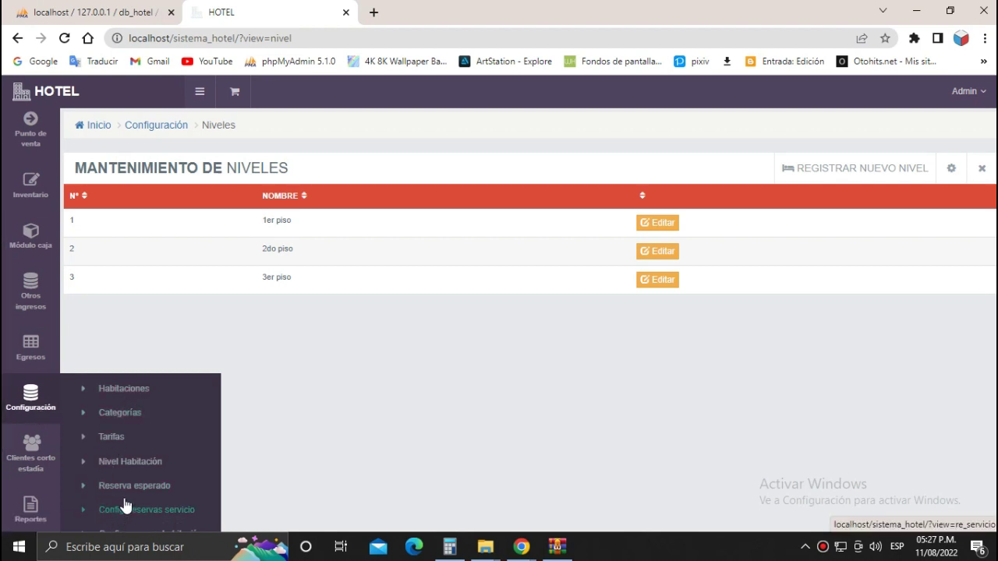
Open Tarifas and select the three rate names, including FERIADOS.
click(110, 437)
drag(208, 264, 270, 264)
drag(209, 293, 250, 293)
drag(207, 320, 267, 332)
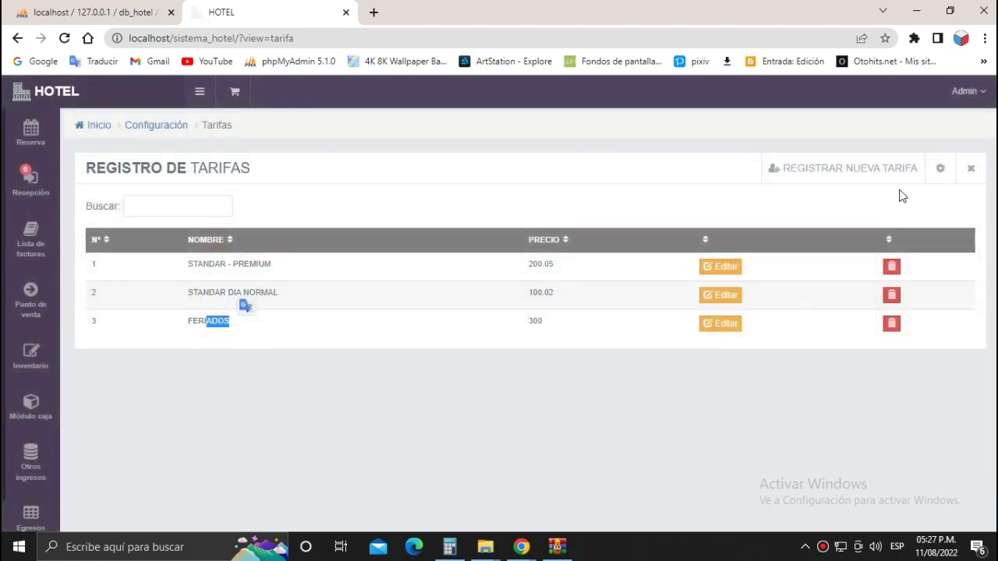
Preview the new-rate and STANDAR - PREMIUM edit forms without saving, then open Habitaciones.
click(887, 166)
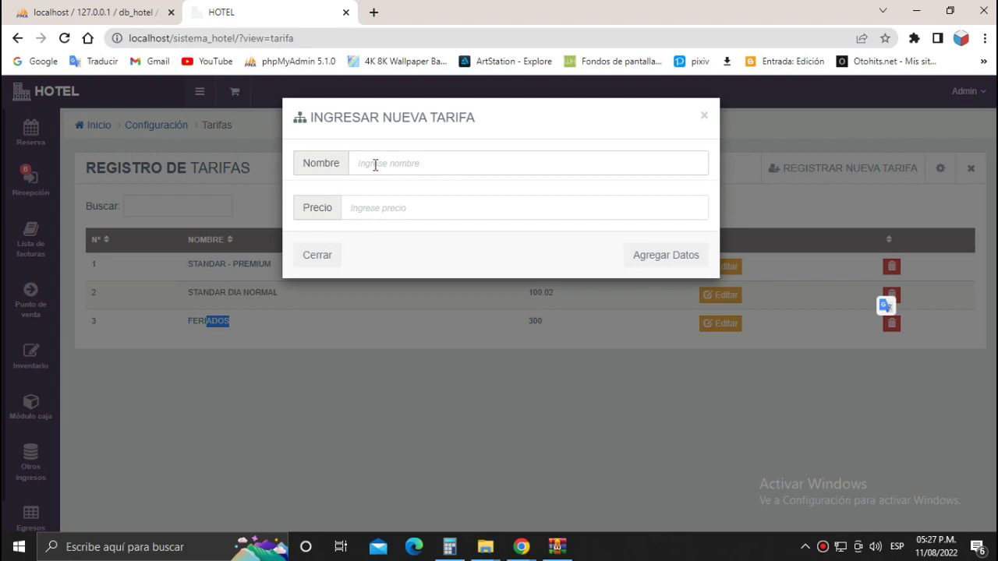
click(374, 165)
click(372, 204)
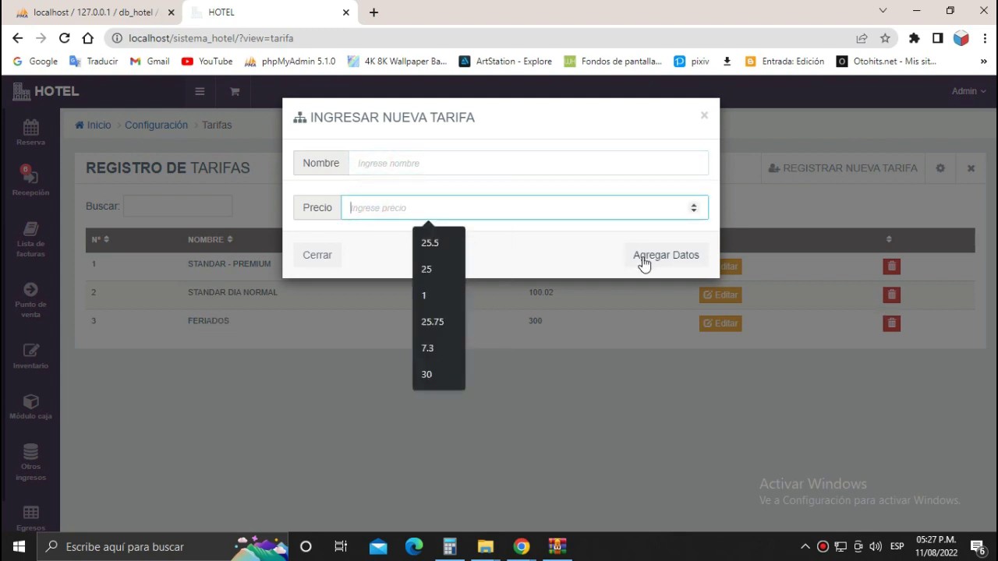
click(704, 115)
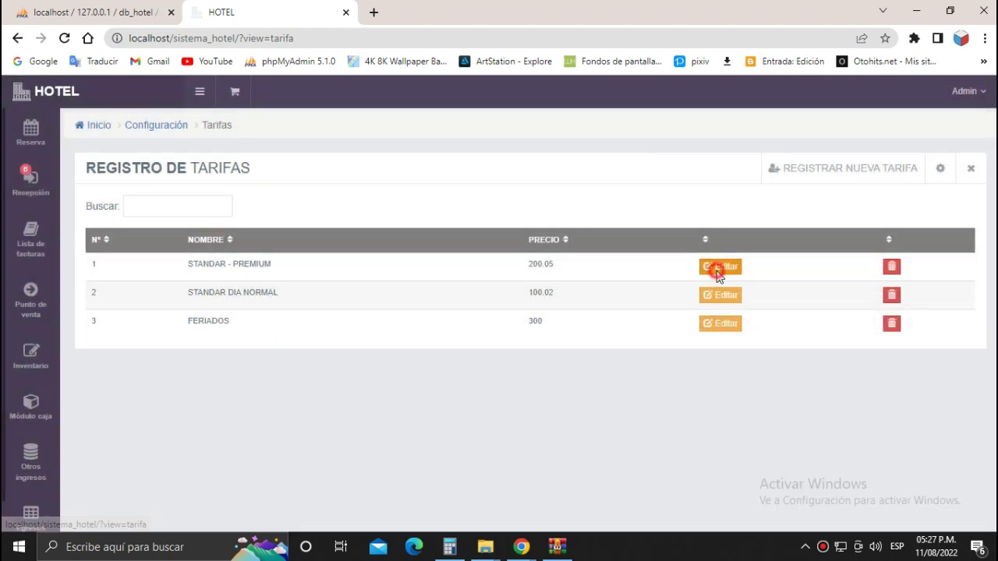
click(717, 269)
click(703, 123)
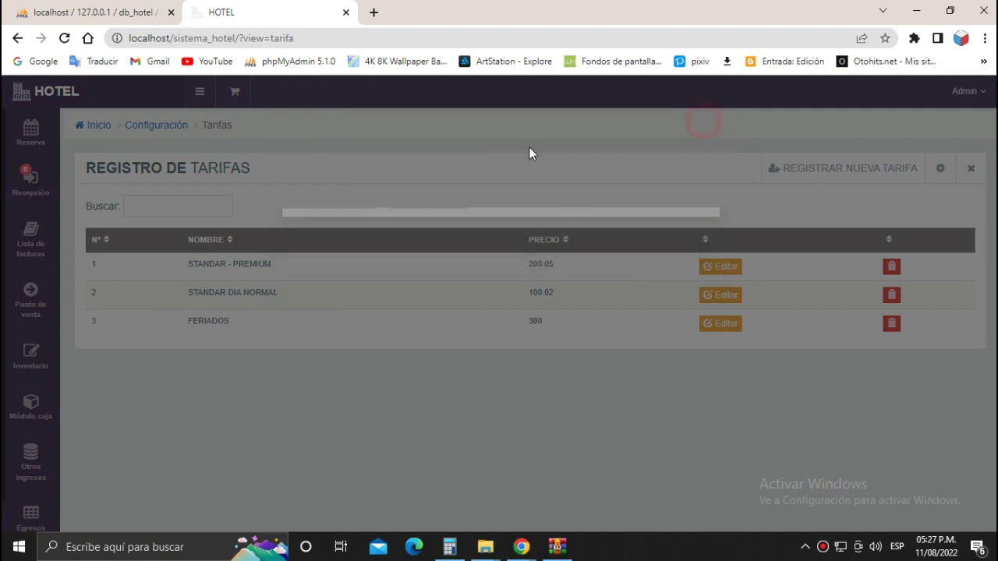
scroll(35, 472, down, 1)
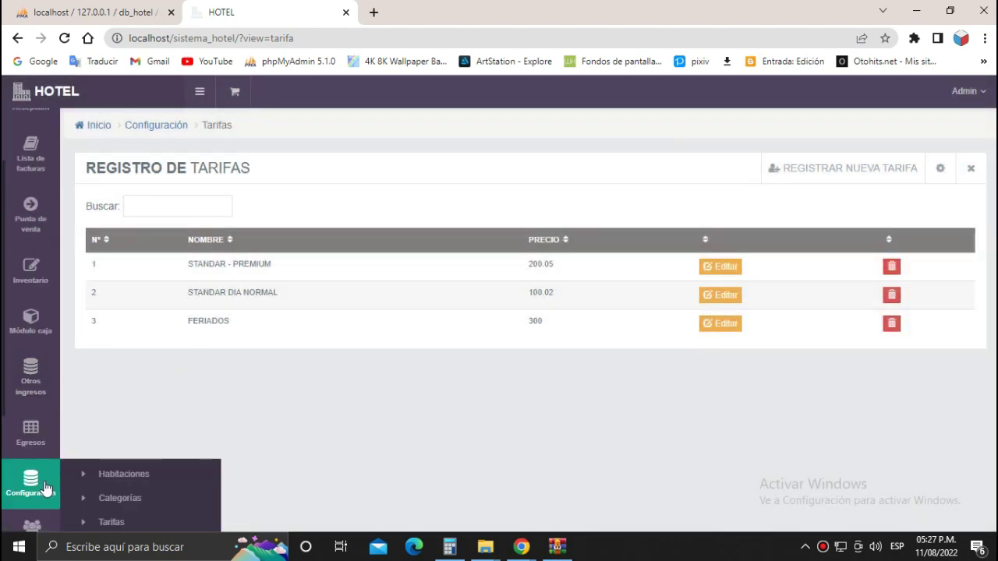
click(129, 474)
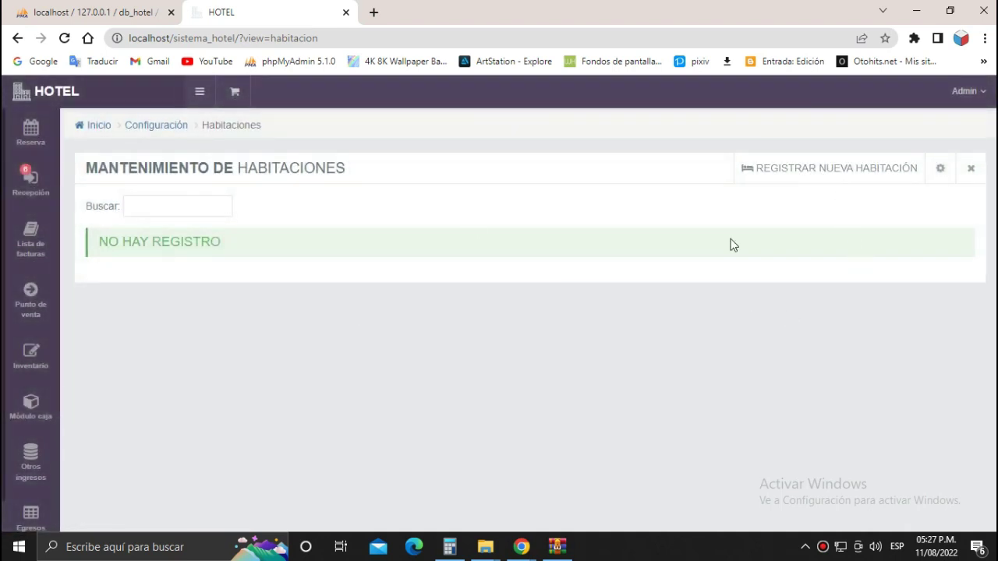
Register room STANDAR on 1er piso, category STANDARD, details 'UNA CAMA, CON AIRE ACONDICIONADO'.
click(804, 168)
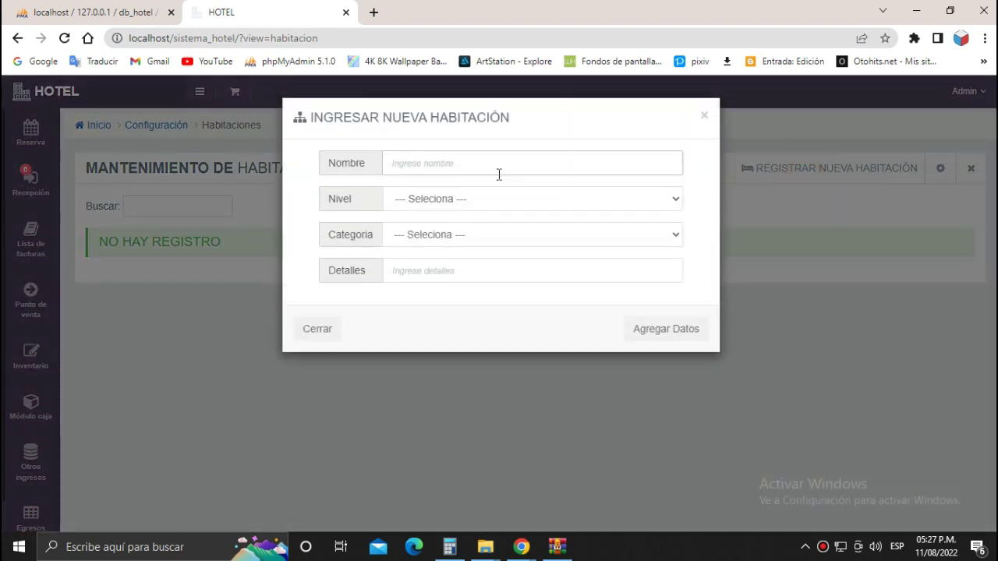
click(498, 172)
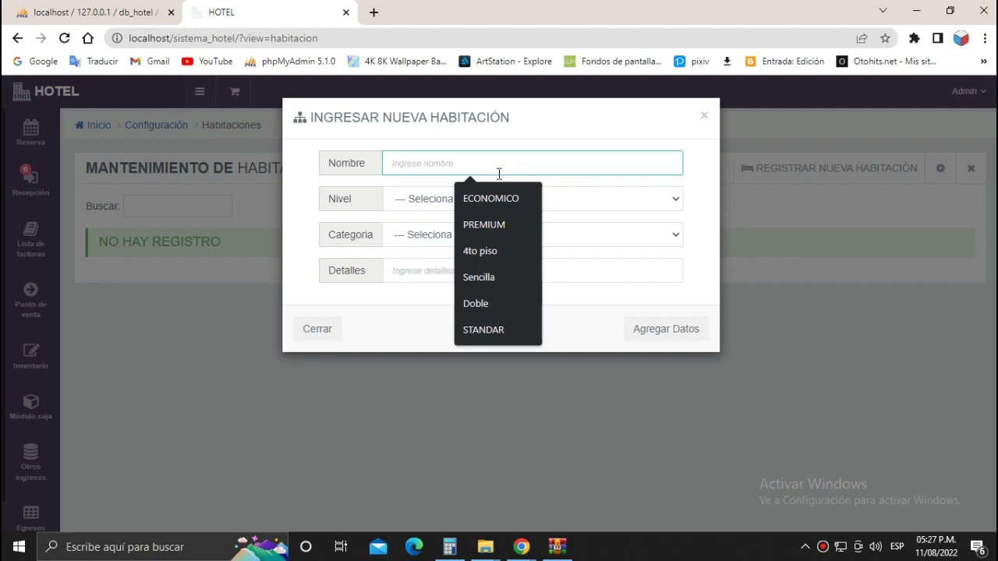
click(484, 330)
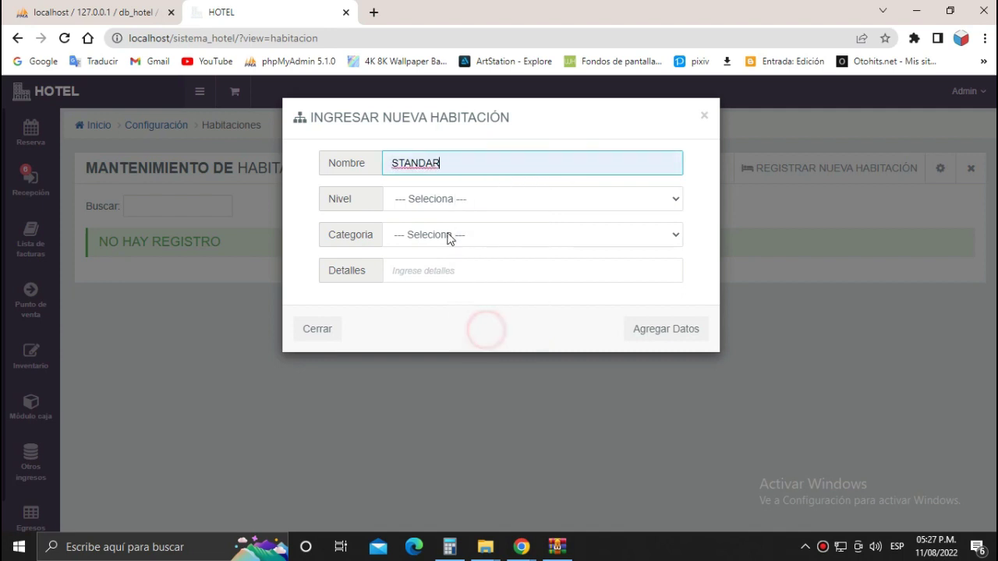
click(457, 204)
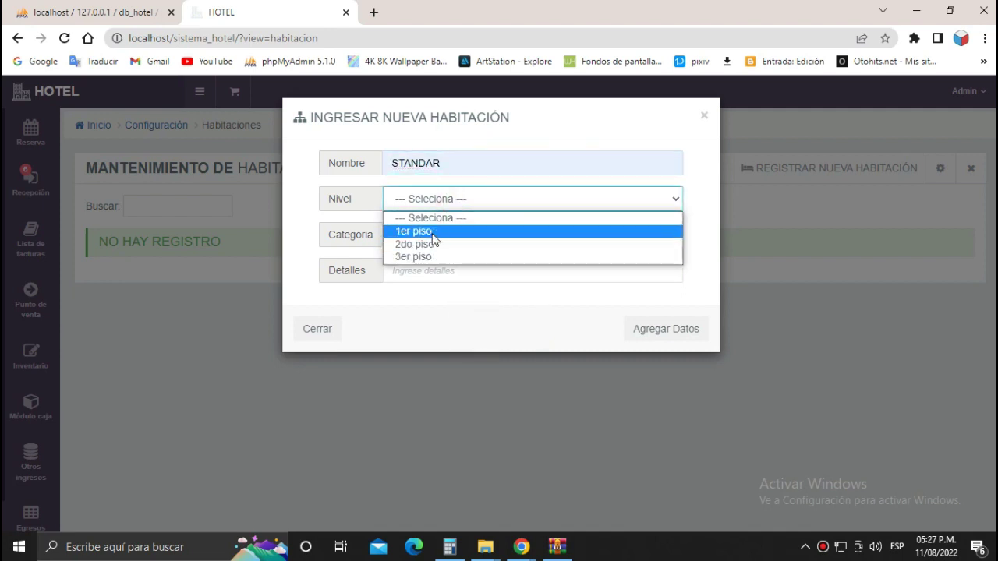
click(432, 233)
click(467, 238)
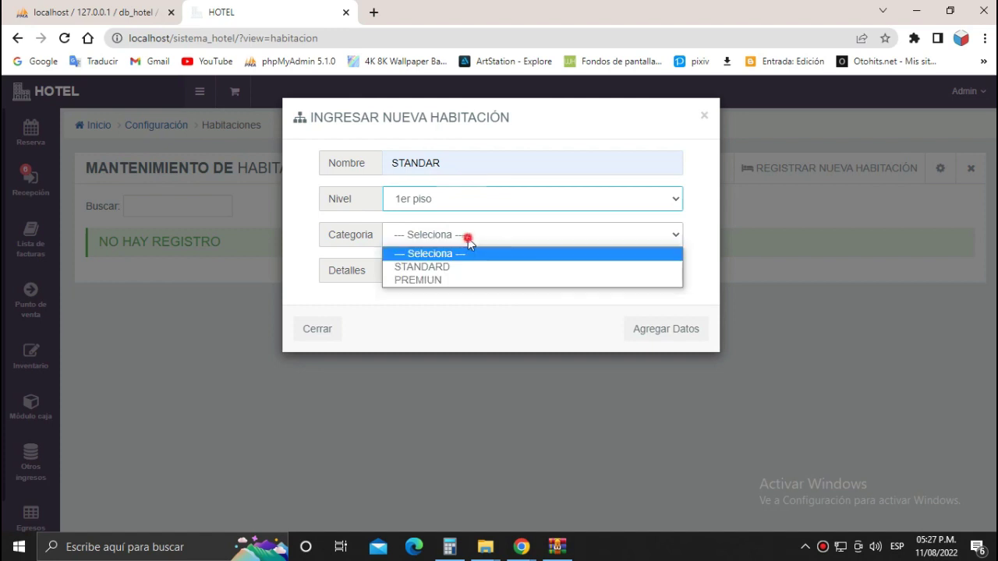
click(439, 267)
click(440, 273)
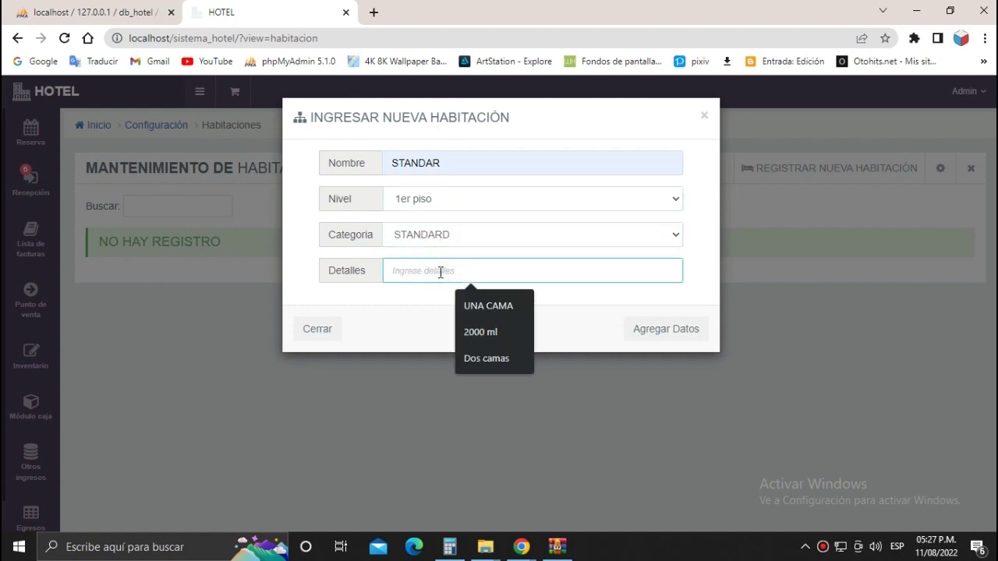
click(480, 306)
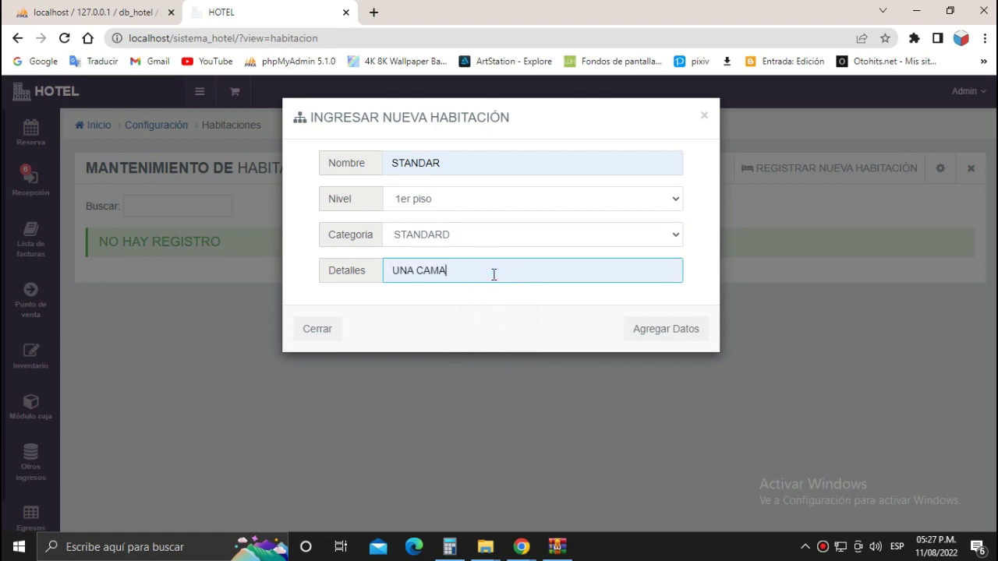
text(.)
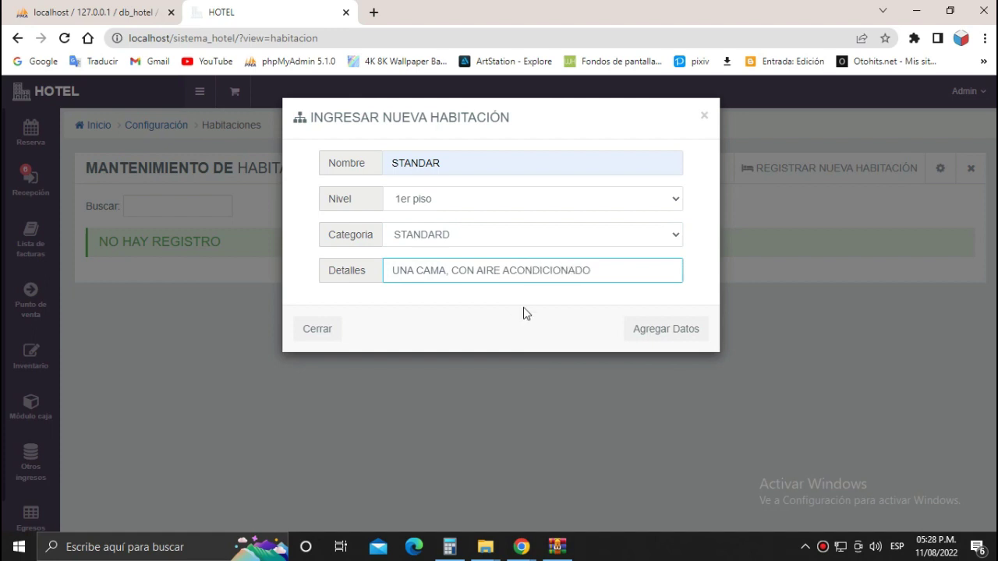
click(667, 335)
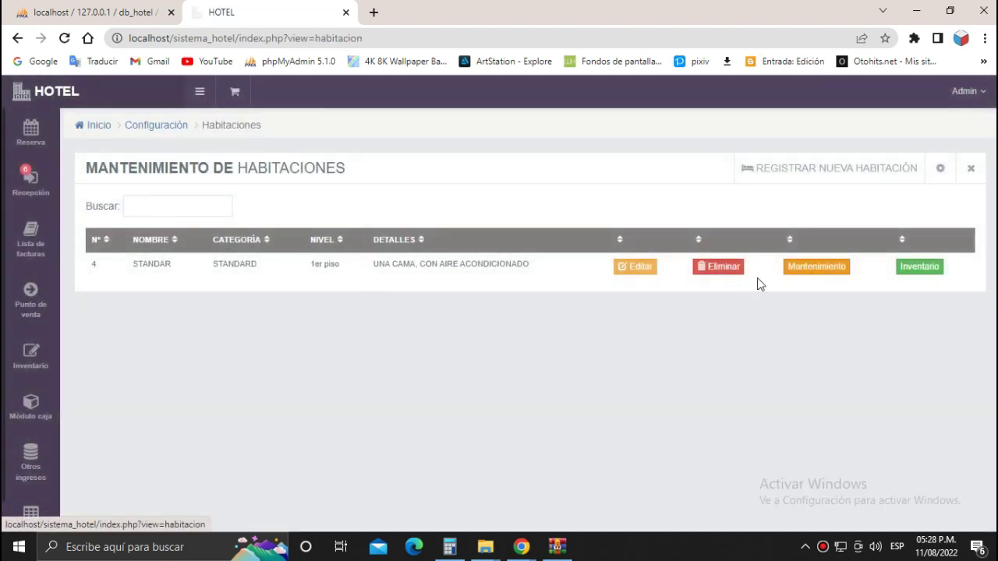
click(644, 270)
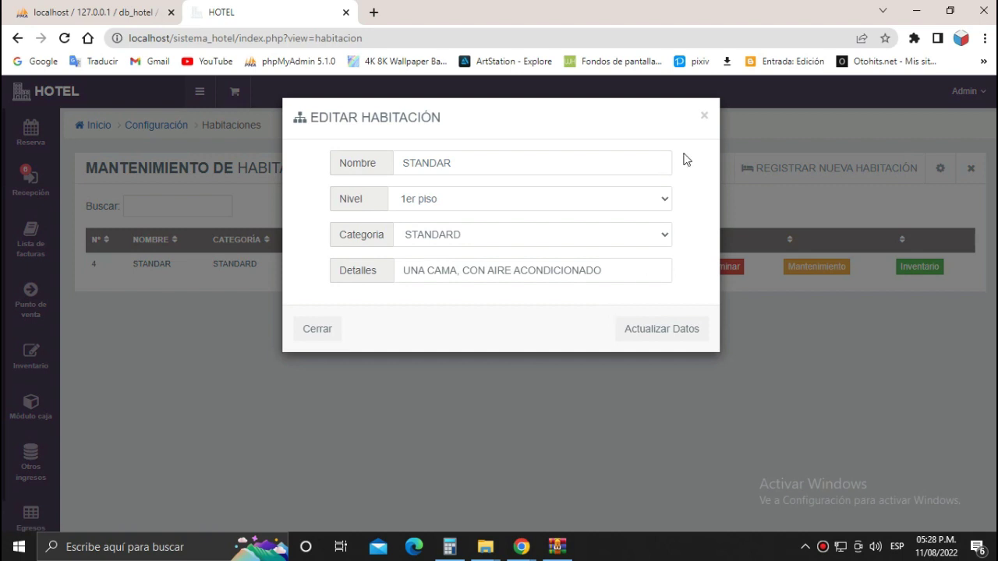
click(702, 118)
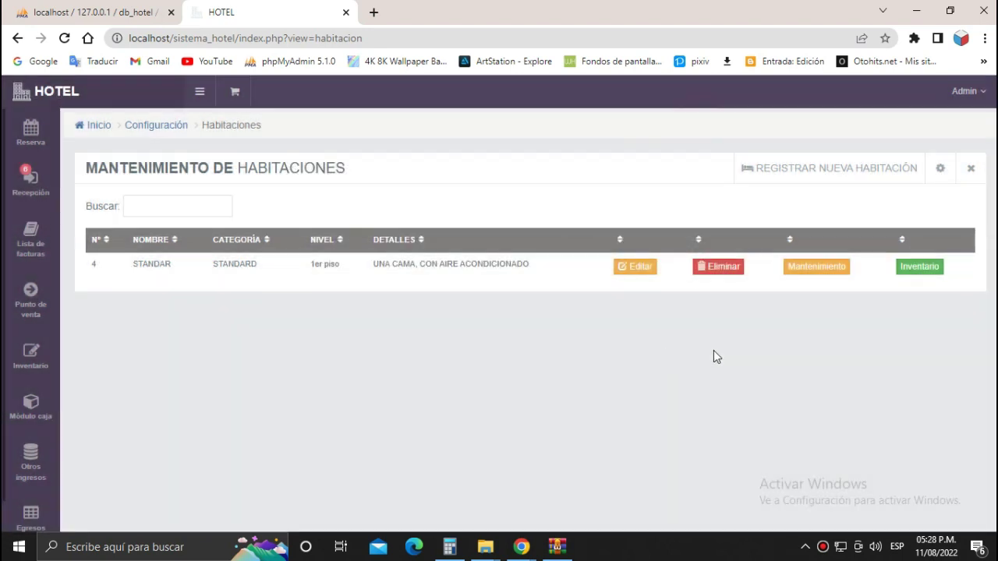
click(815, 269)
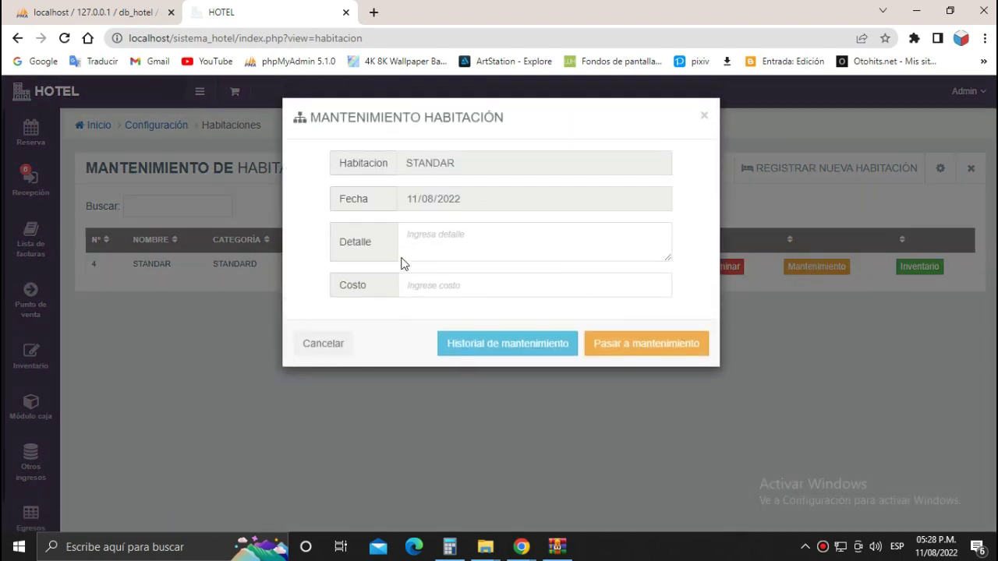
click(424, 248)
click(507, 284)
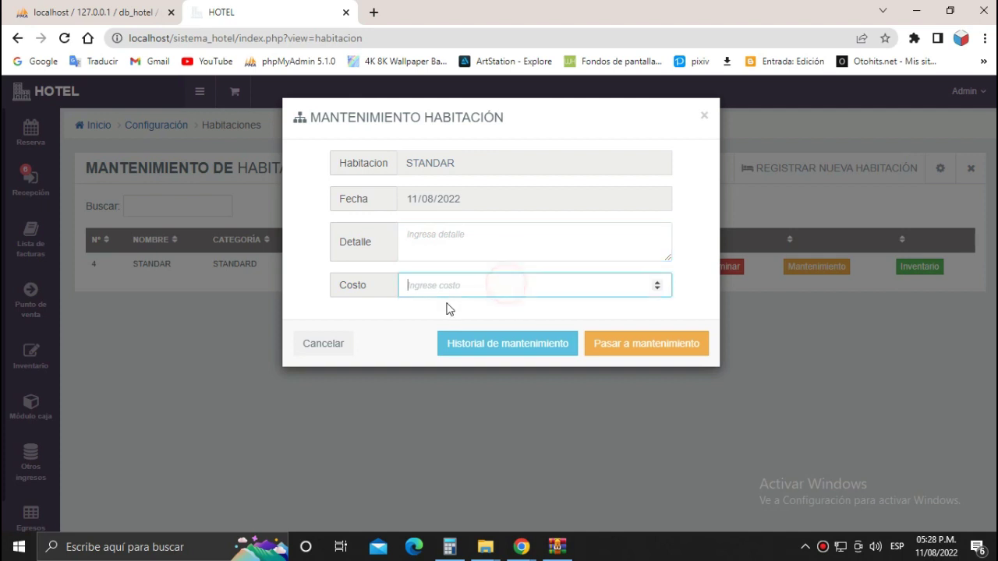
click(340, 348)
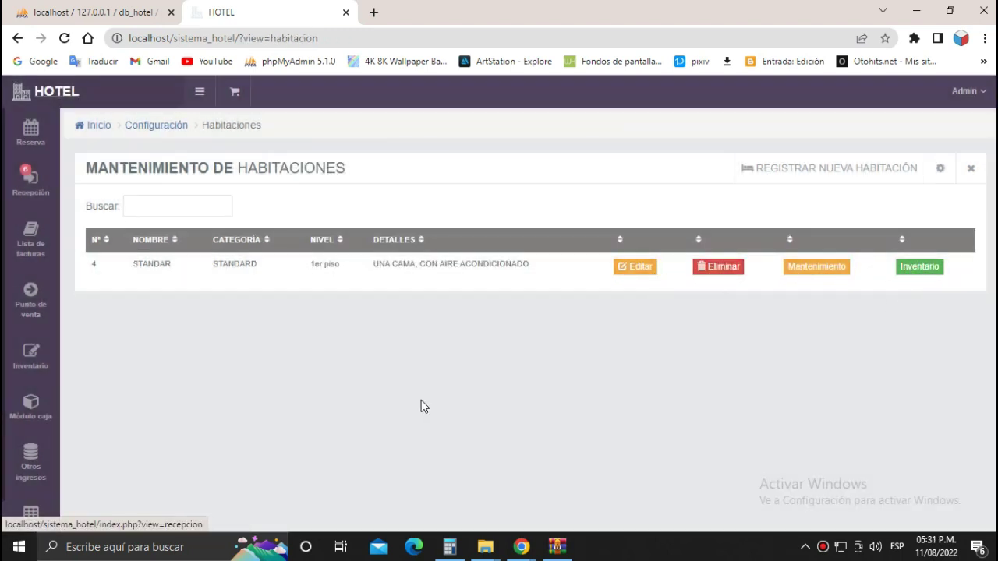
mouse_move(23, 445)
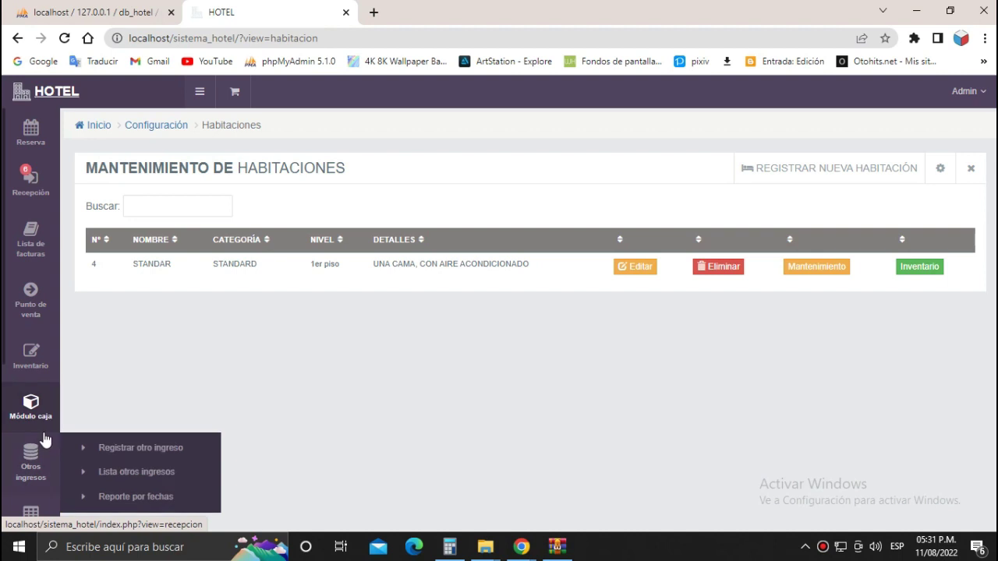
scroll(31, 405, down, 4)
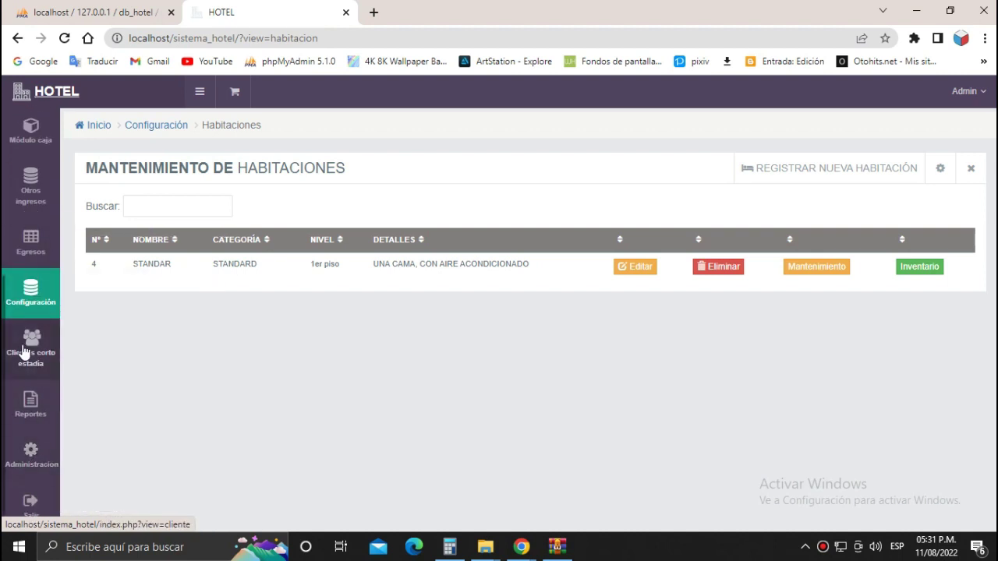
mouse_move(33, 251)
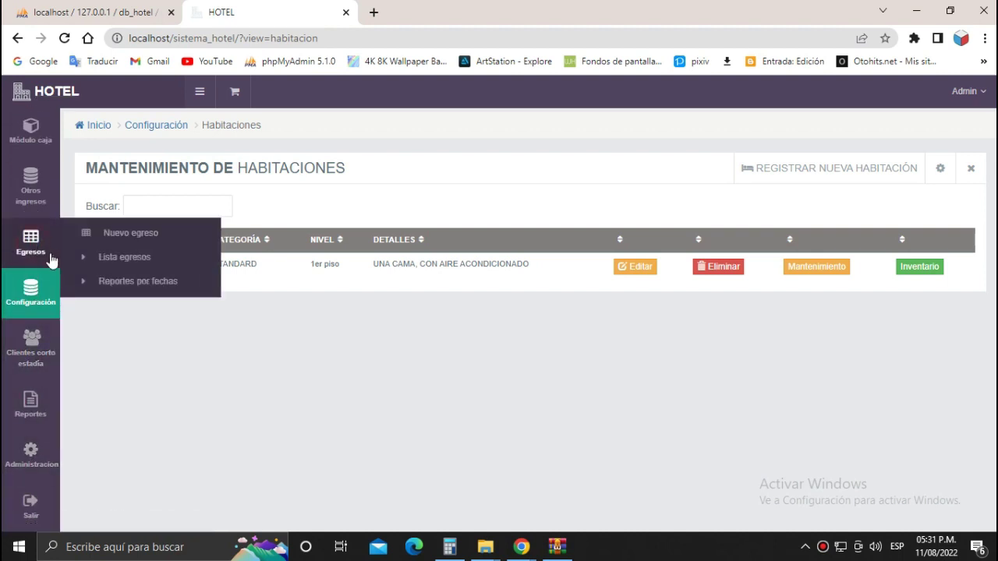
Open the new expense form and try its description and price fields.
click(129, 235)
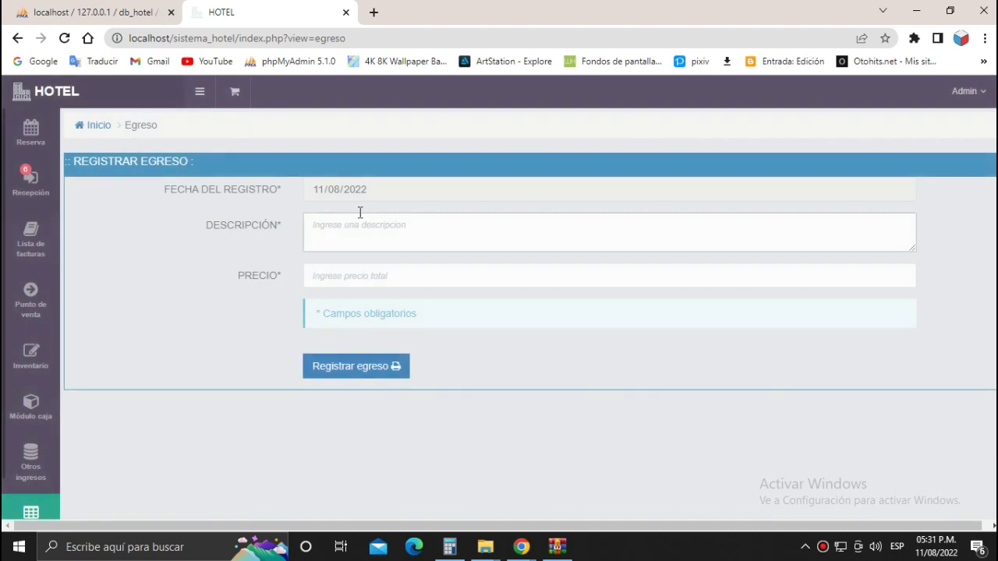
click(403, 224)
click(394, 275)
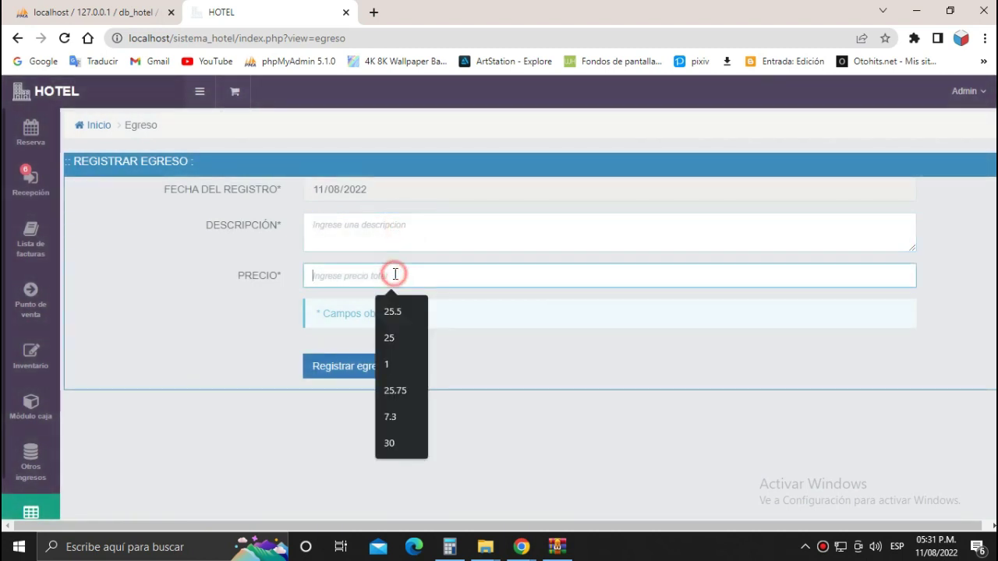
Review the Inventario Kardex summary listing three products.
mouse_move(22, 478)
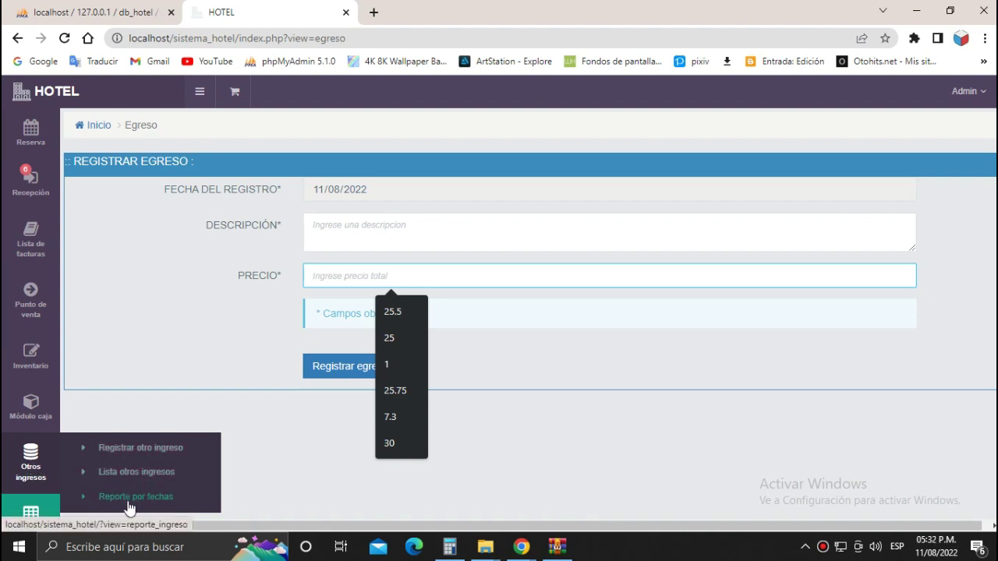
mouse_move(33, 421)
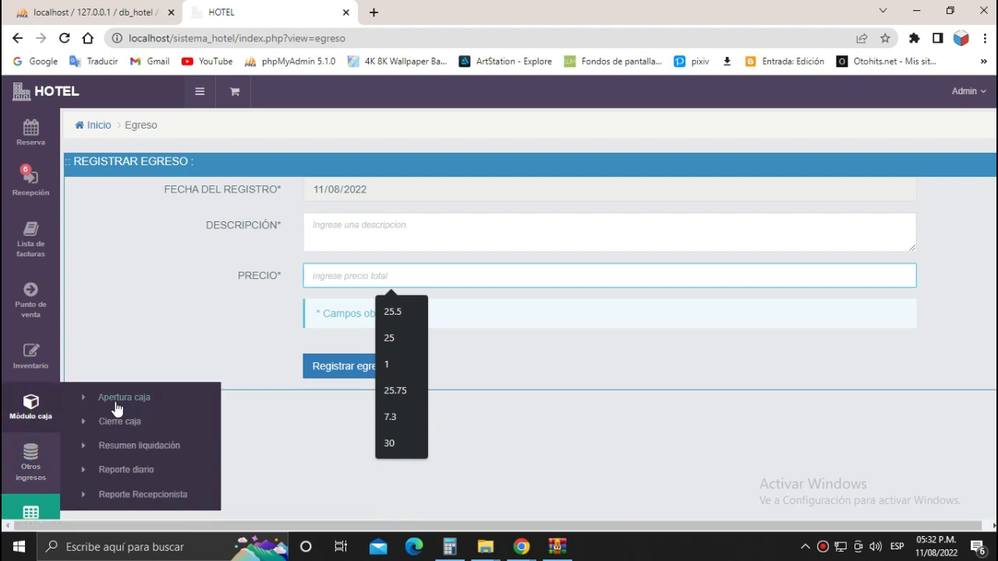
scroll(130, 477, down, 1)
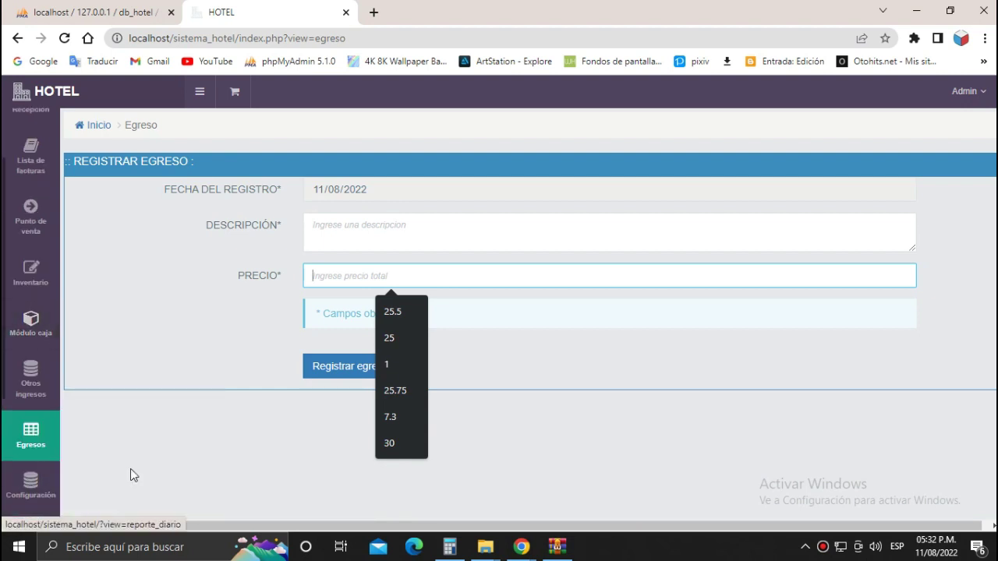
mouse_move(34, 280)
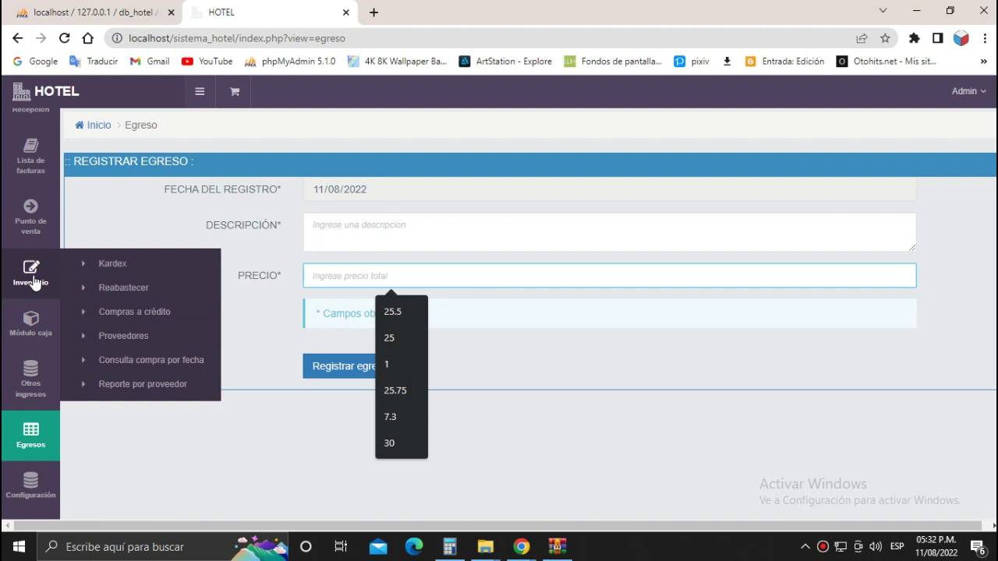
click(110, 264)
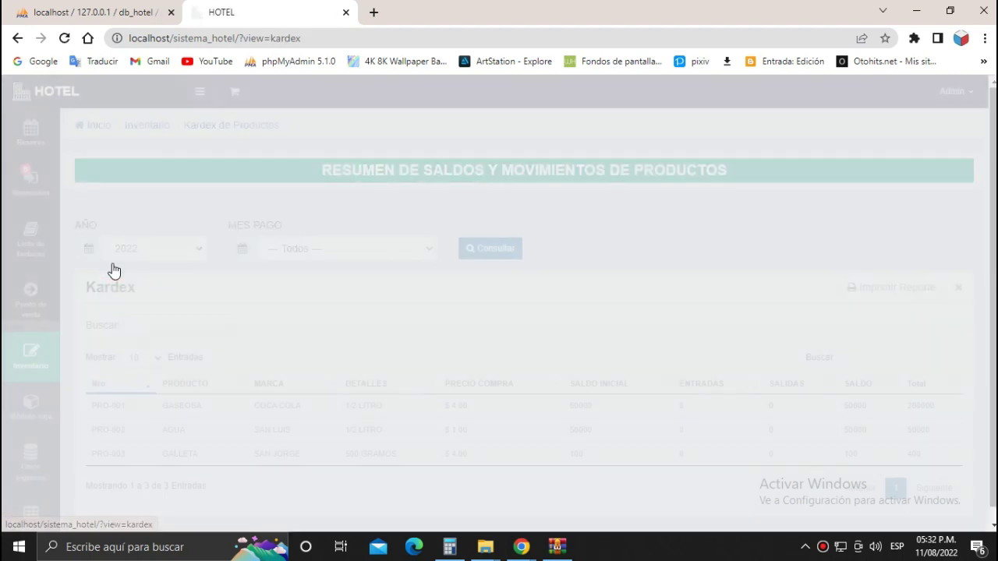
Open the Punto de venta Productos page, which reports no open cash register.
scroll(577, 358, down, 1)
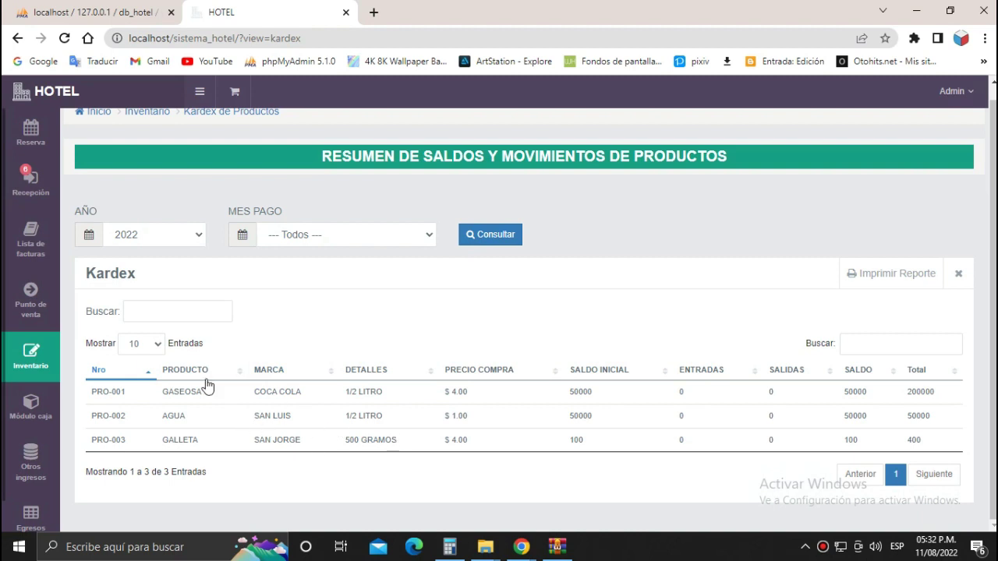
mouse_move(47, 303)
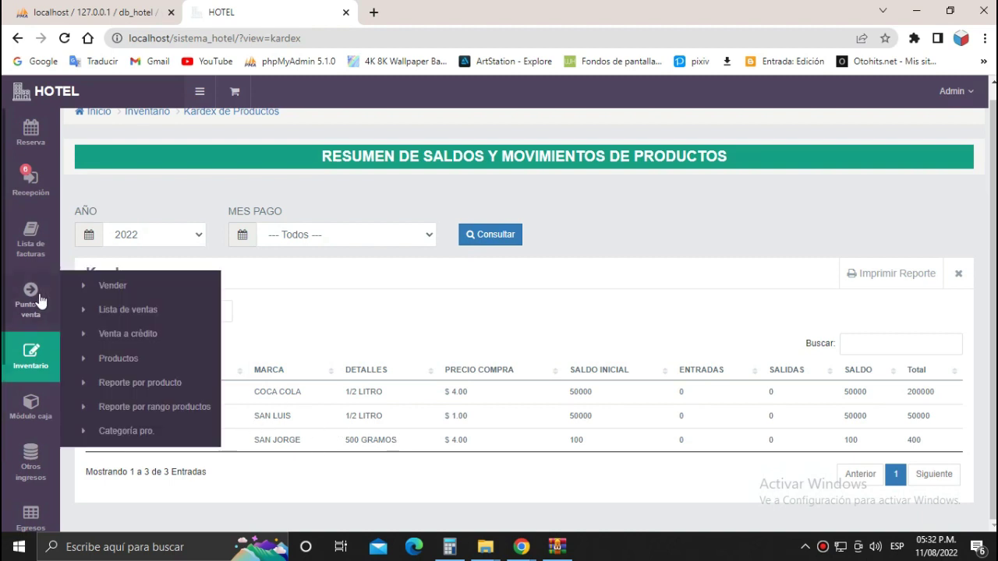
click(120, 358)
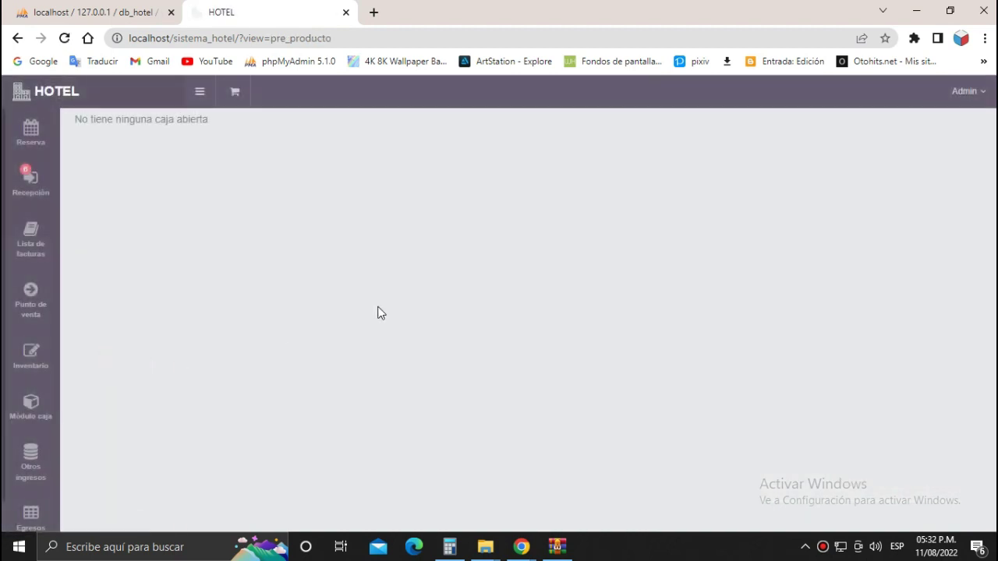
Open today's cash register with a C$ 500.00 opening amount.
click(29, 190)
click(244, 117)
click(567, 218)
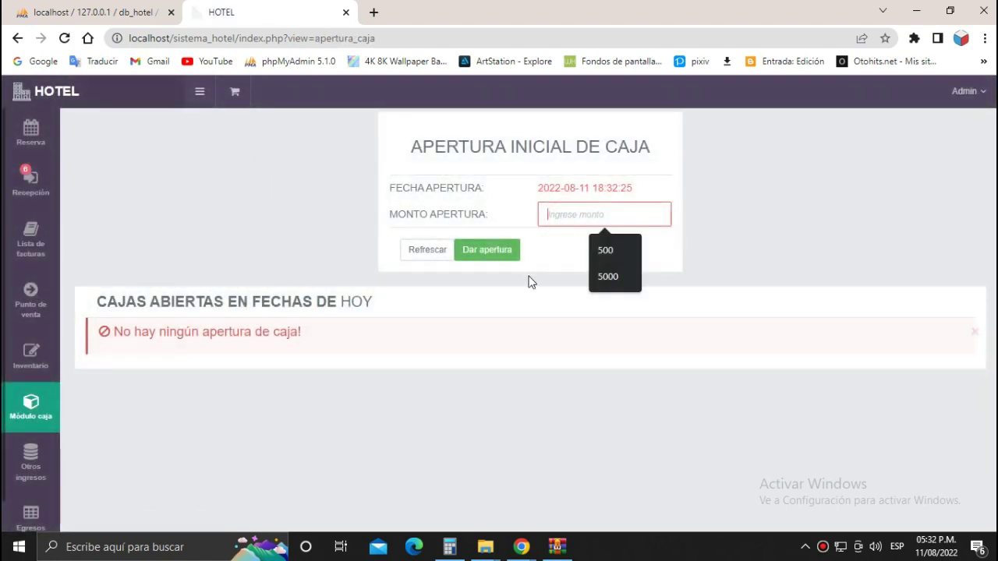
click(473, 265)
click(555, 215)
click(597, 250)
click(490, 250)
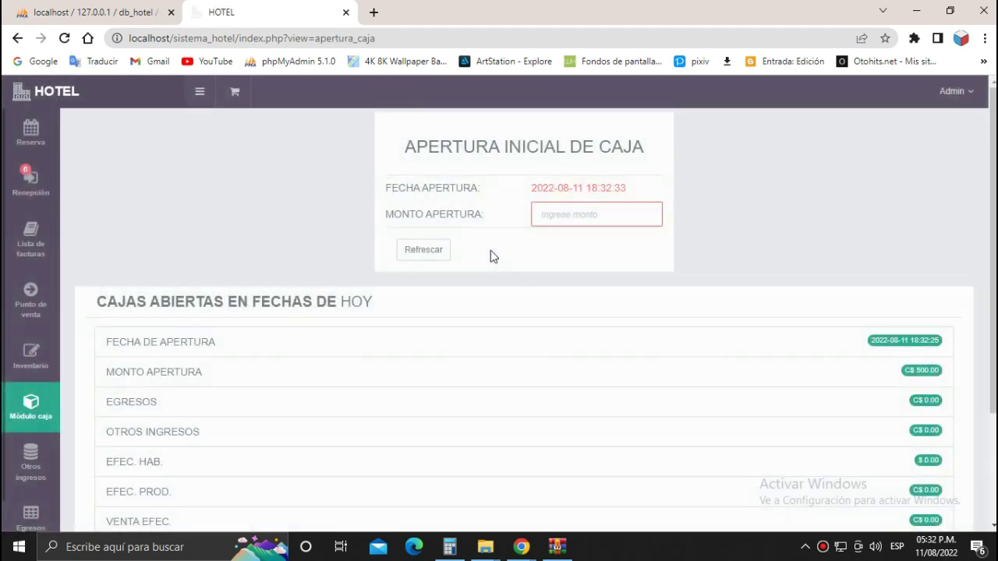
Return to reception, where room STANDAR shows as Disponible.
scroll(590, 298, down, 2)
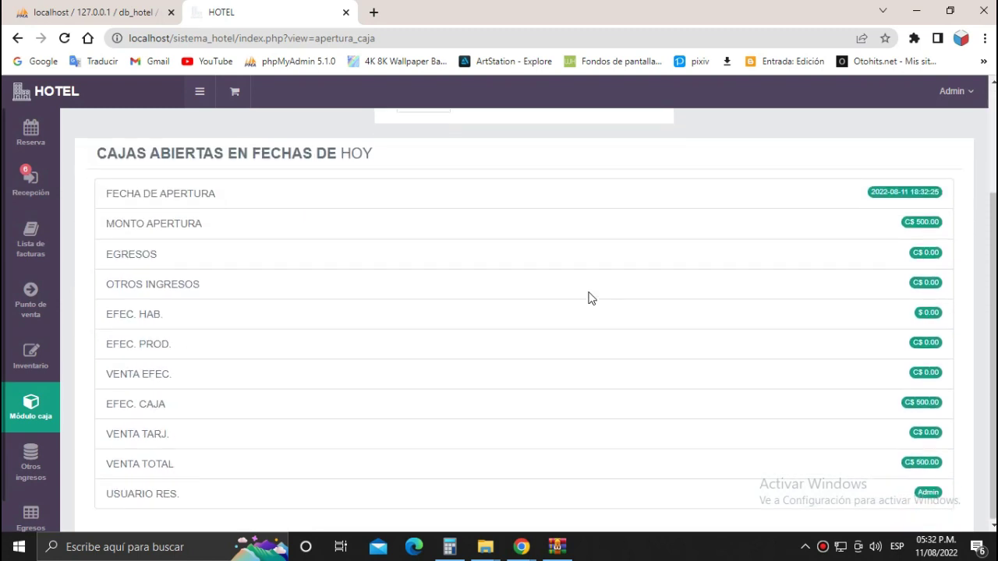
scroll(577, 444, up, 2)
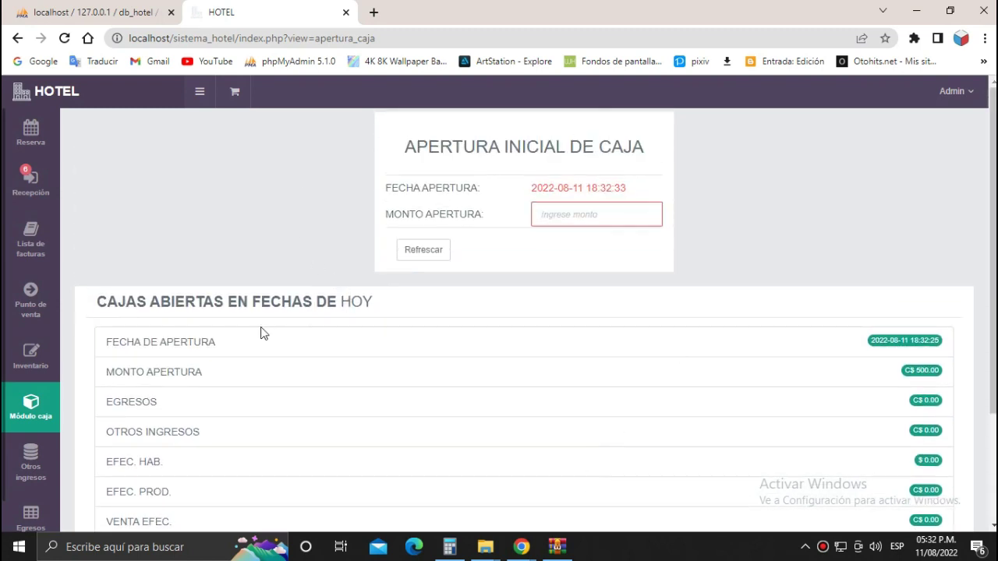
click(33, 177)
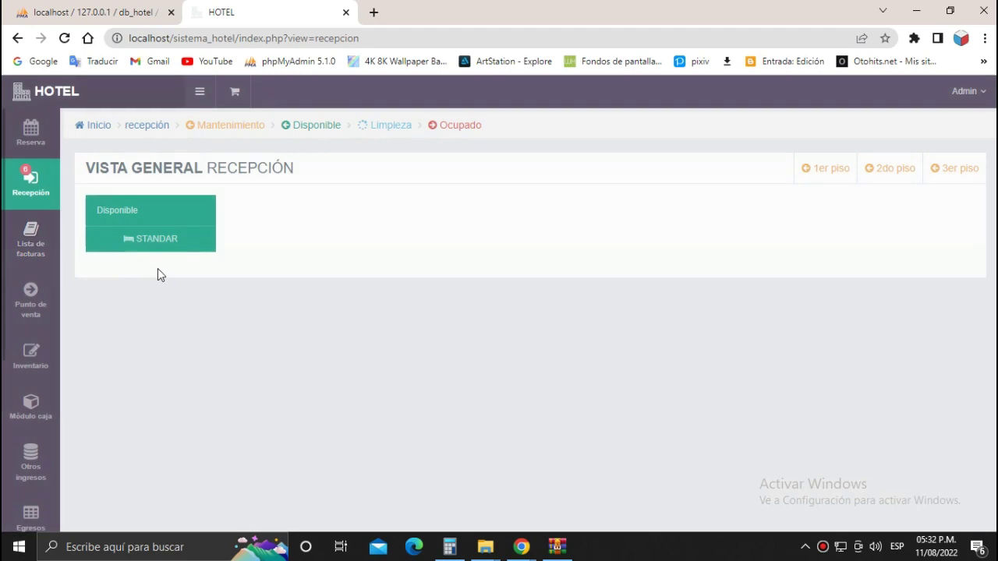
Start the STANDAR room check-in with the guest's document number, full name, origin and phone.
click(161, 223)
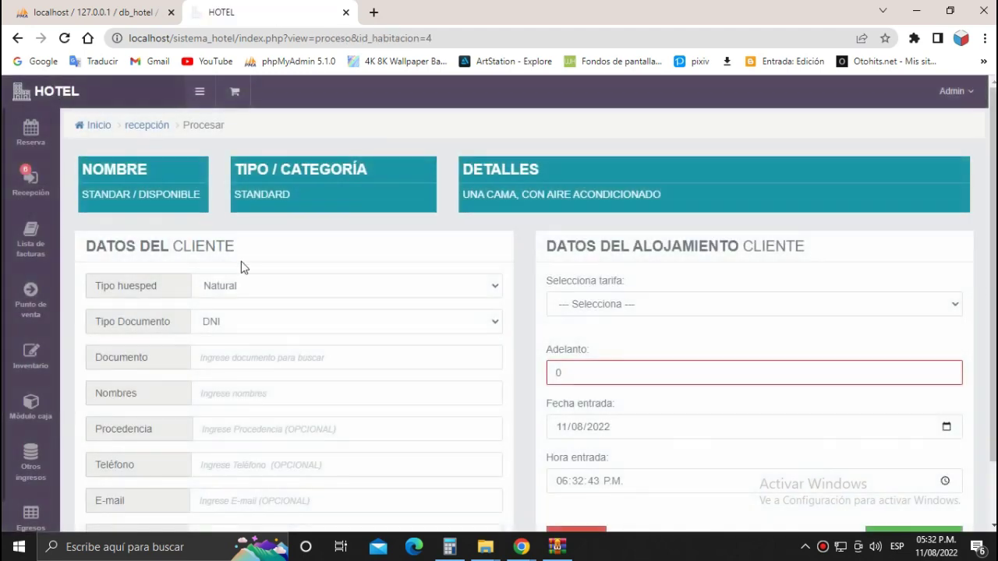
scroll(281, 287, down, 1)
click(279, 290)
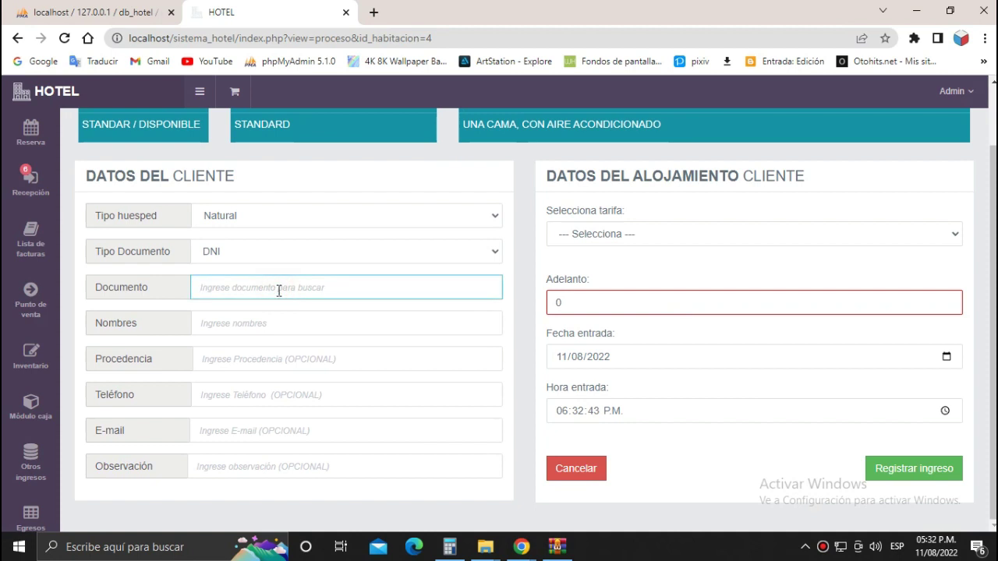
click(296, 323)
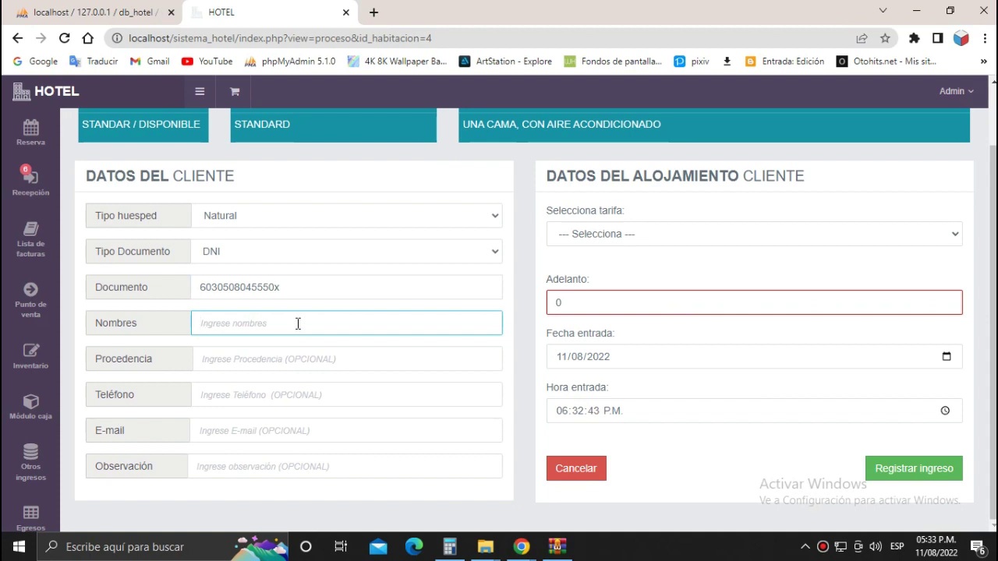
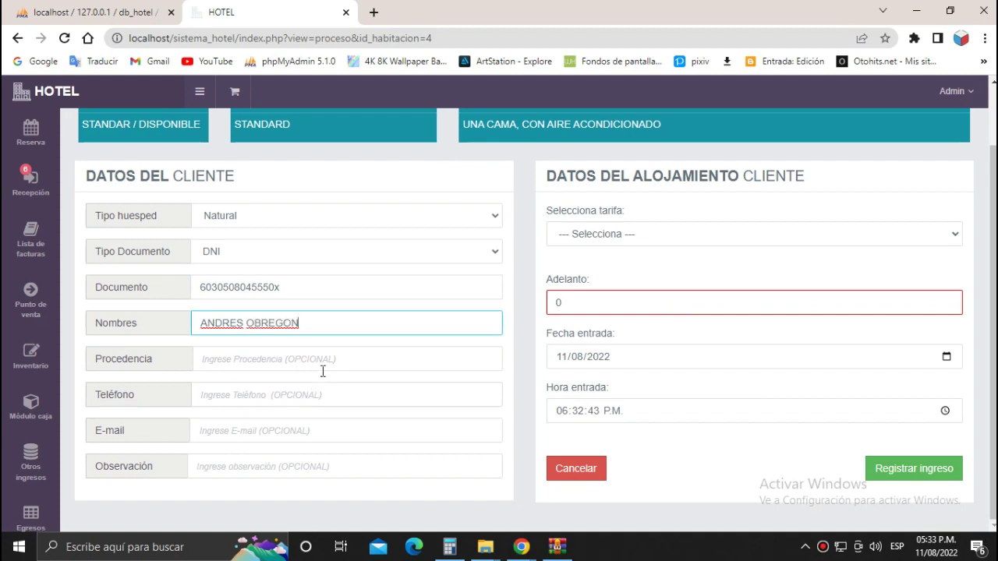
click(322, 360)
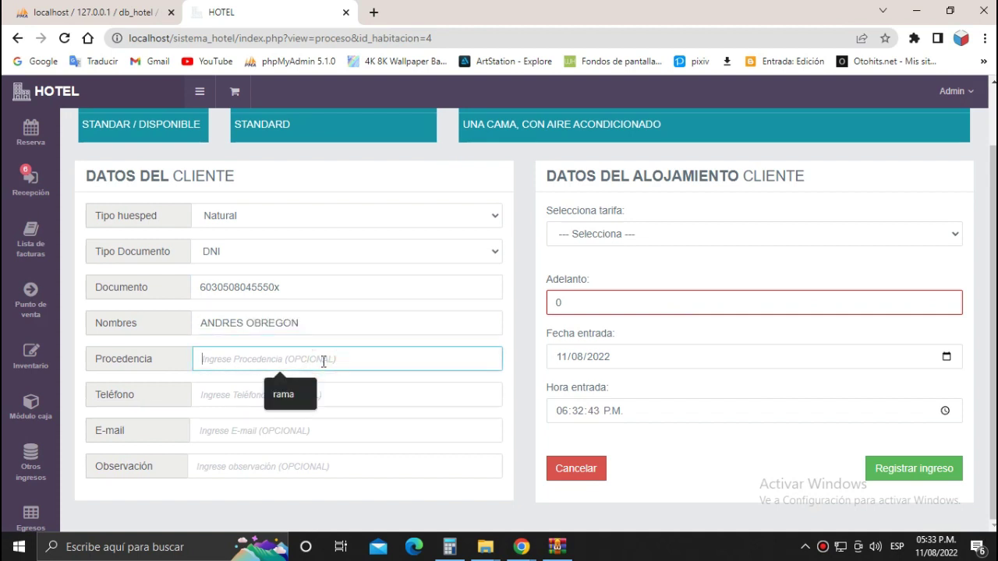
click(290, 388)
click(252, 393)
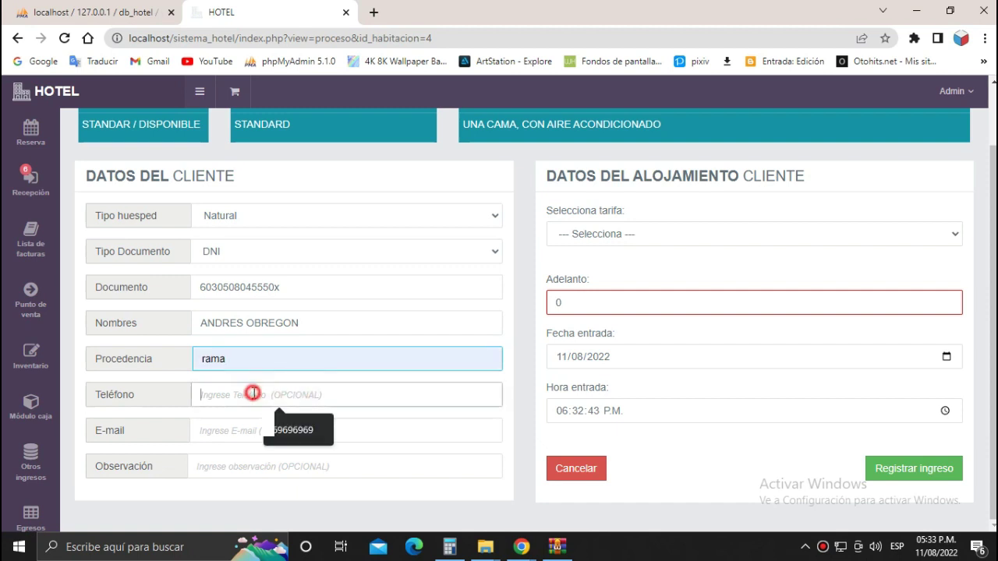
click(276, 432)
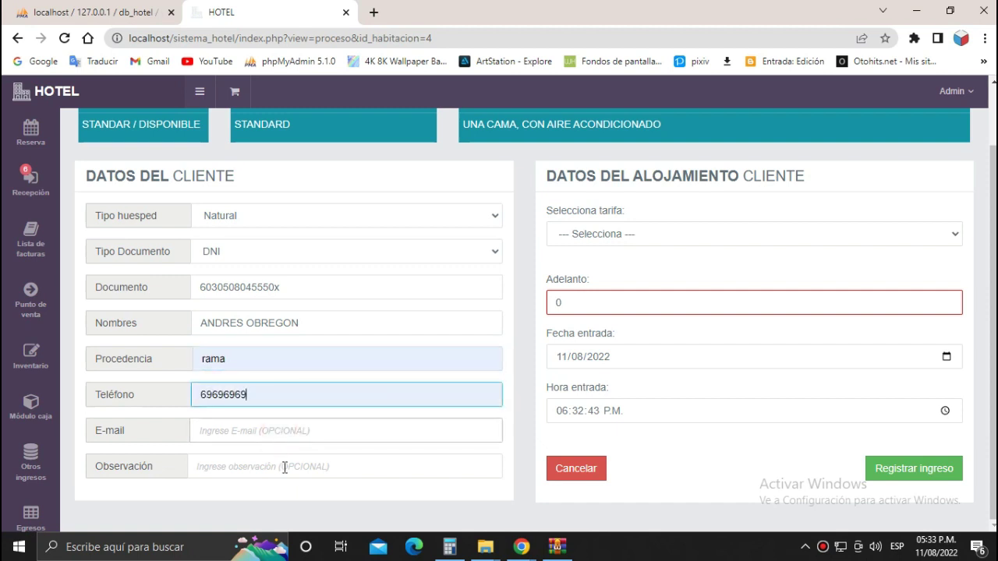
click(652, 234)
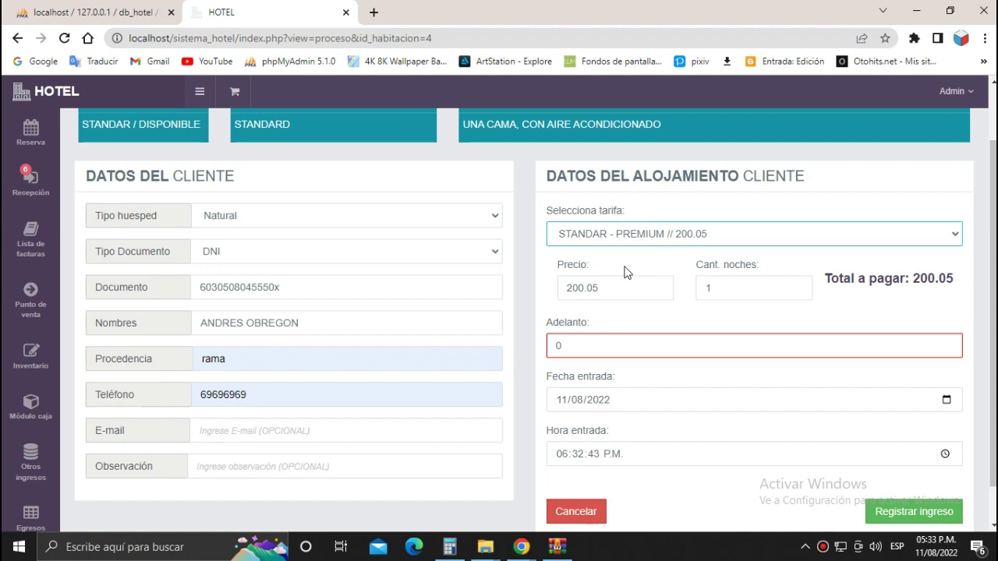
Enter a 200.05 advance on the STANDAR - PREMIUM rate and register the check-in.
scroll(882, 317, down, 1)
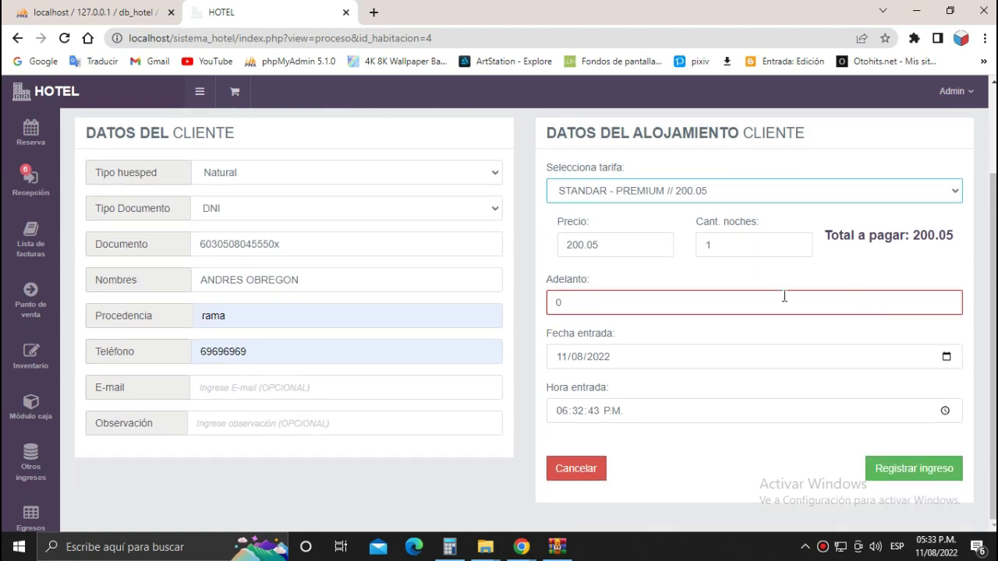
click(607, 296)
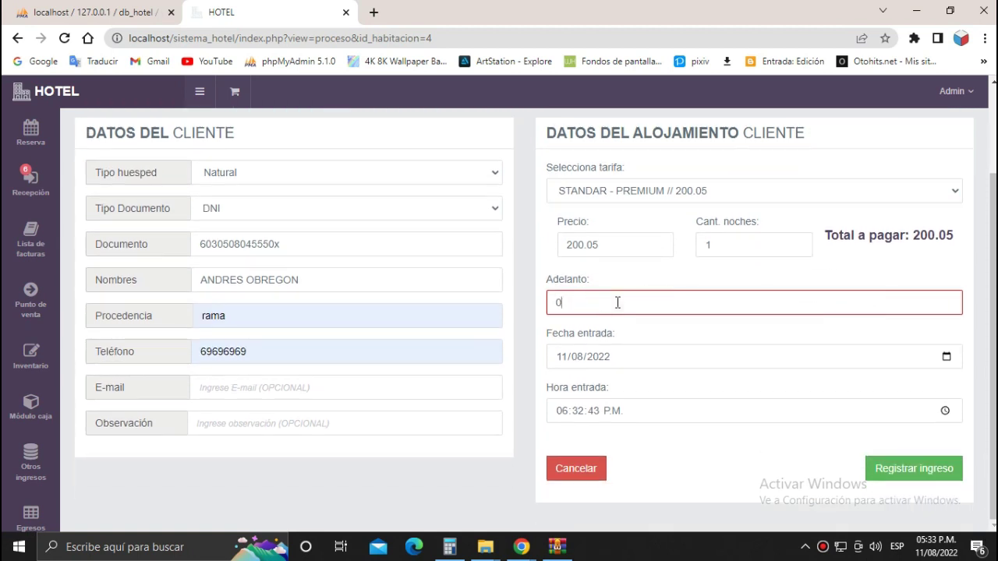
key(BackSpace)
text(200)
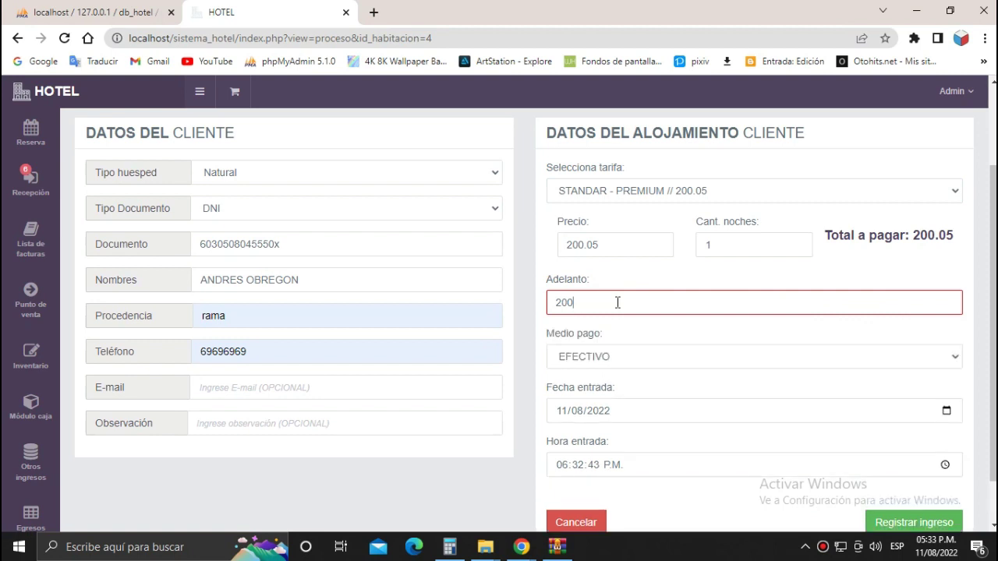
text(.05)
click(887, 524)
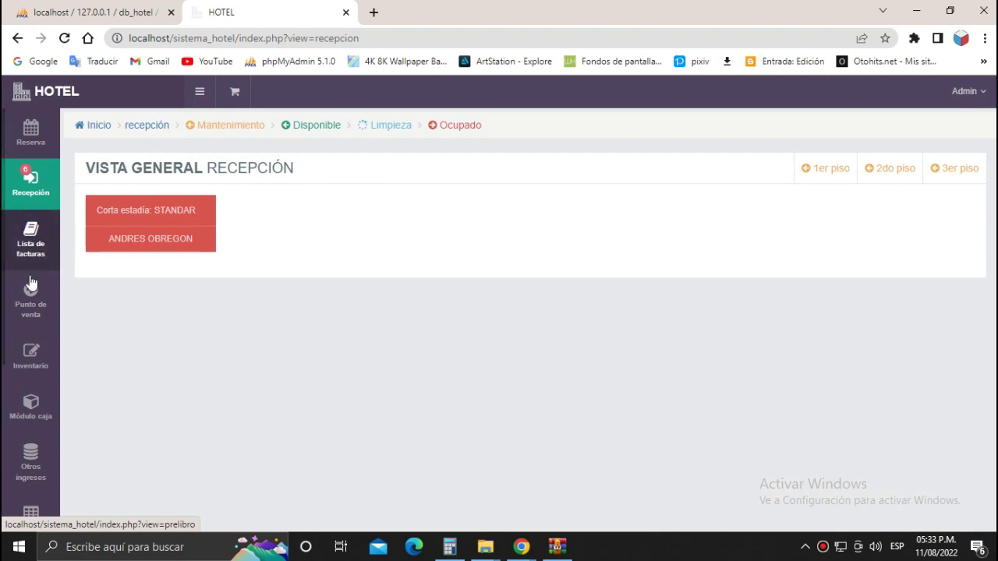
Start a new point-of-sale sale and add one GASEOSA.
mouse_move(32, 300)
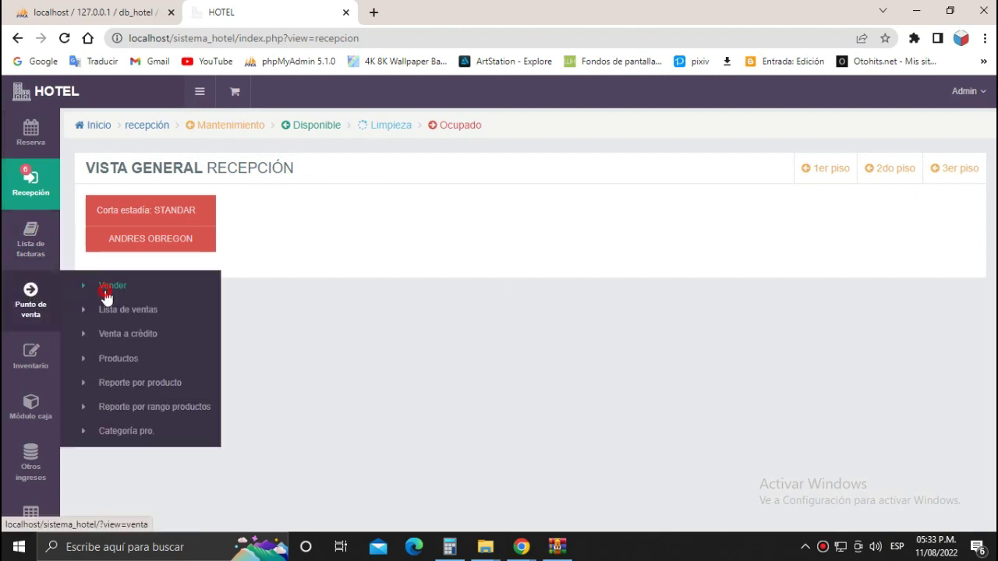
click(106, 295)
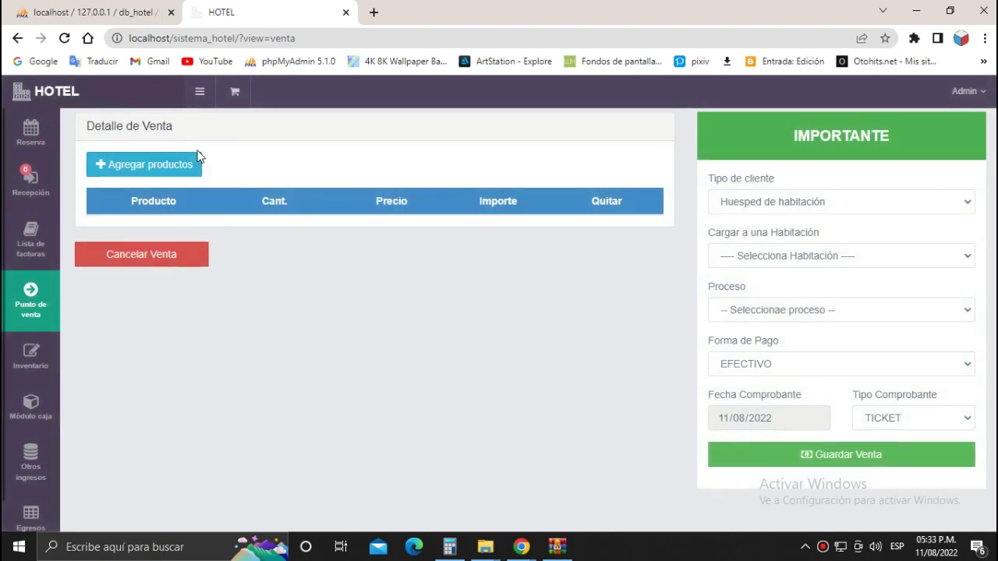
click(200, 164)
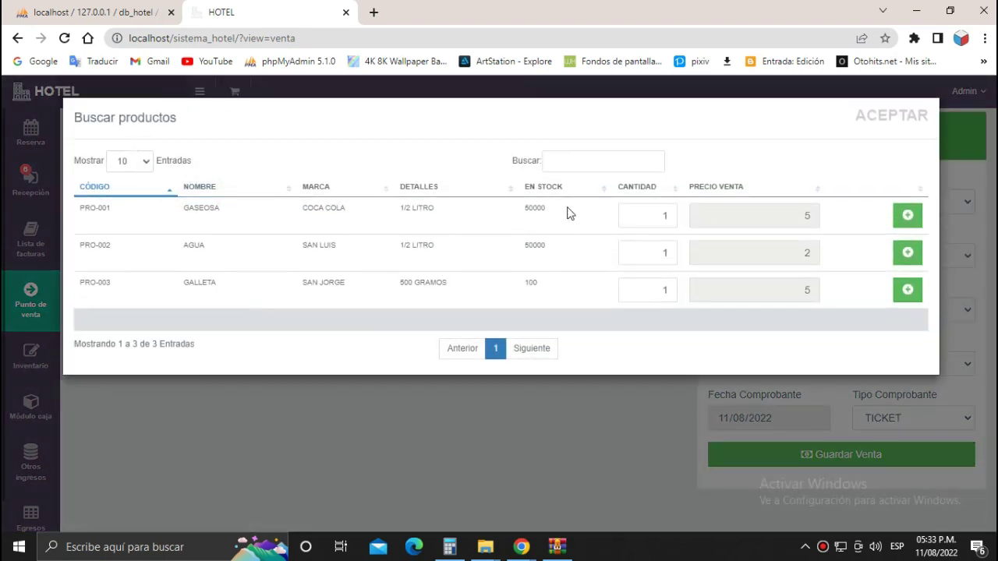
click(912, 222)
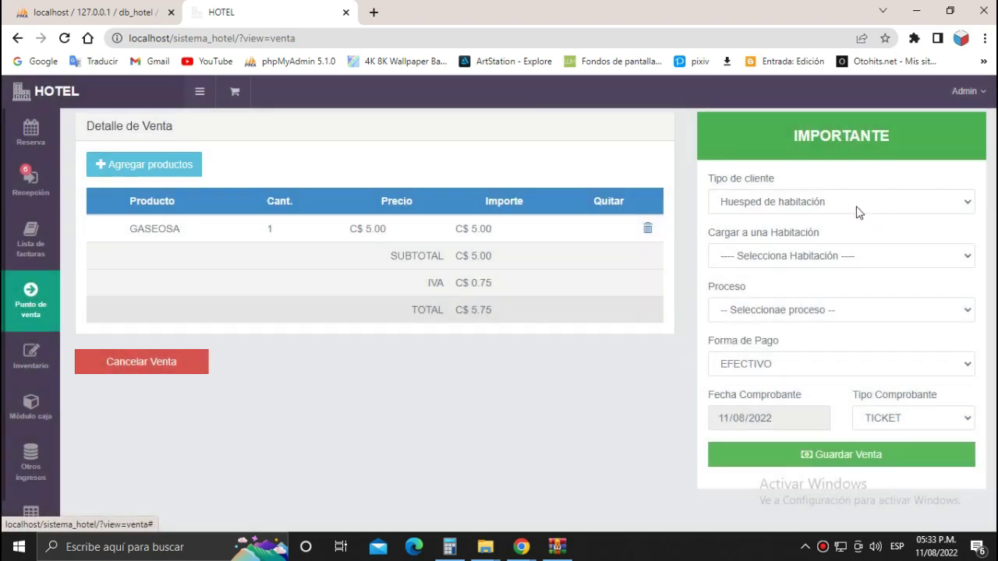
Set the client to the room guest occupying the STANDAR room.
click(912, 202)
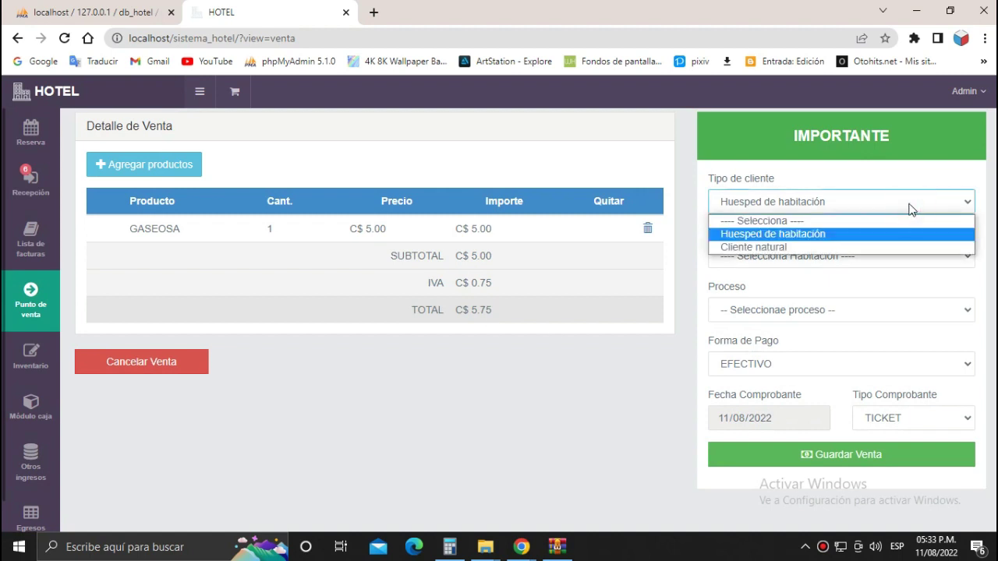
click(753, 234)
click(723, 201)
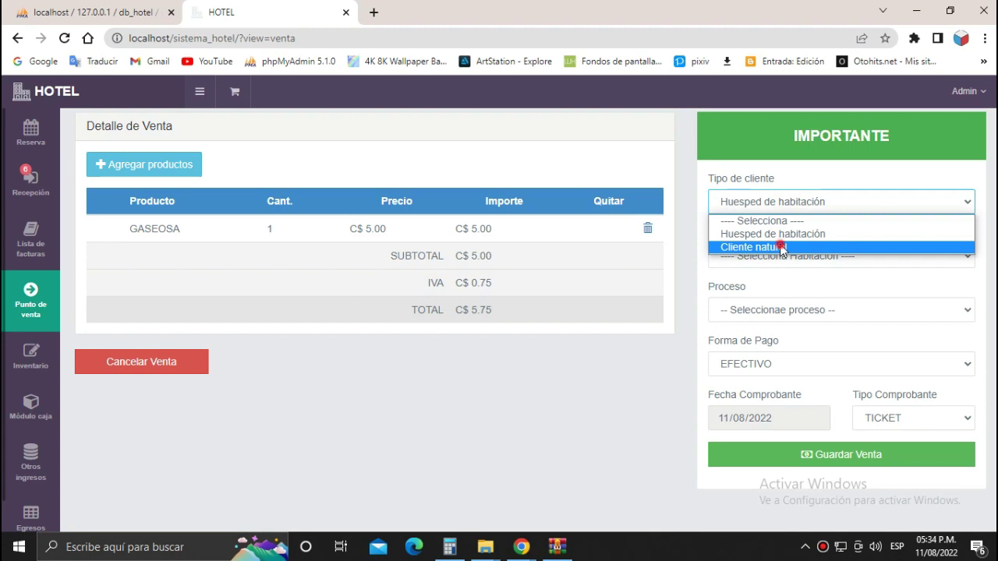
click(781, 248)
click(792, 202)
click(784, 234)
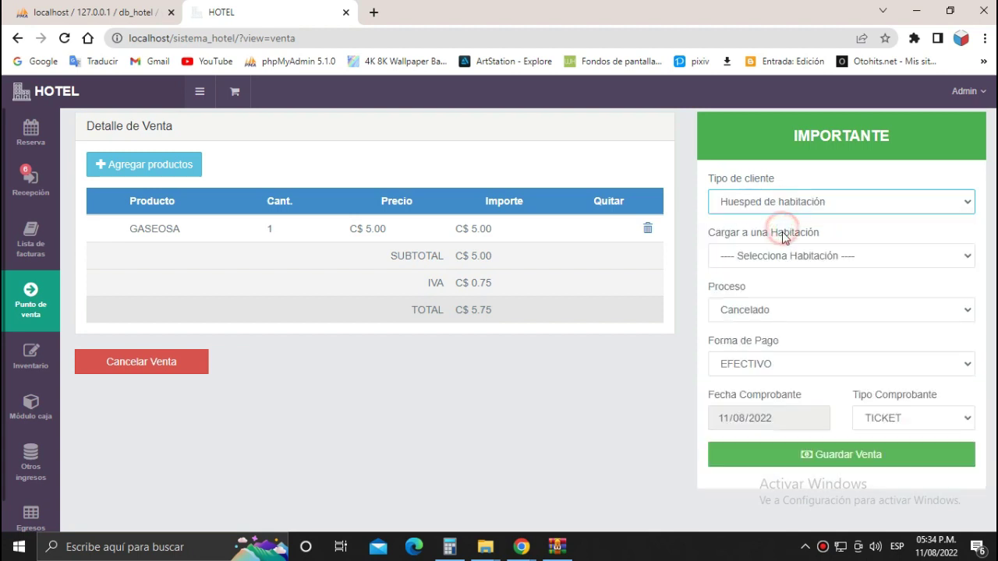
click(792, 257)
click(792, 288)
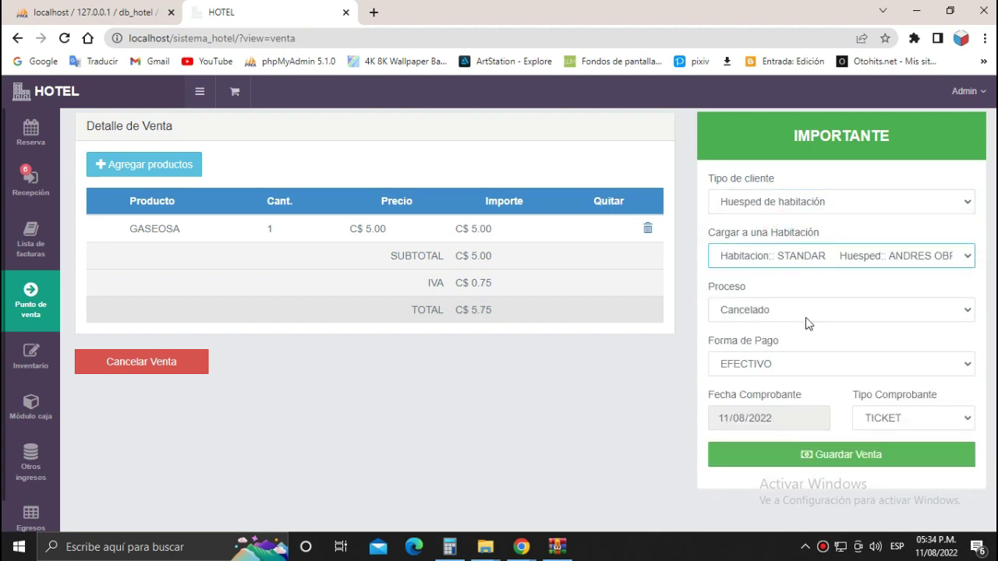
Set the sale process to Cargar a habitación and payment to EFECTIVO.
click(790, 317)
click(788, 341)
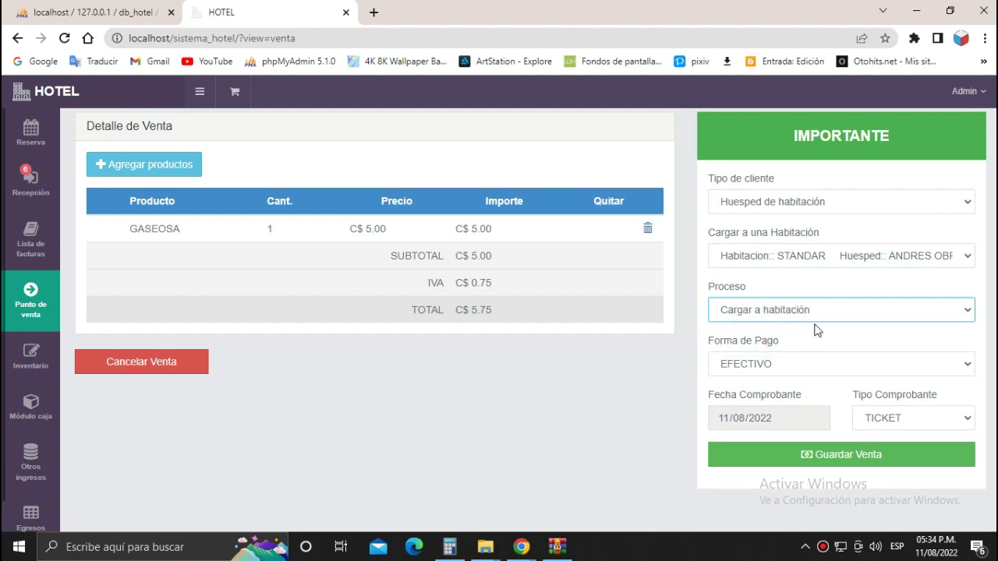
click(788, 366)
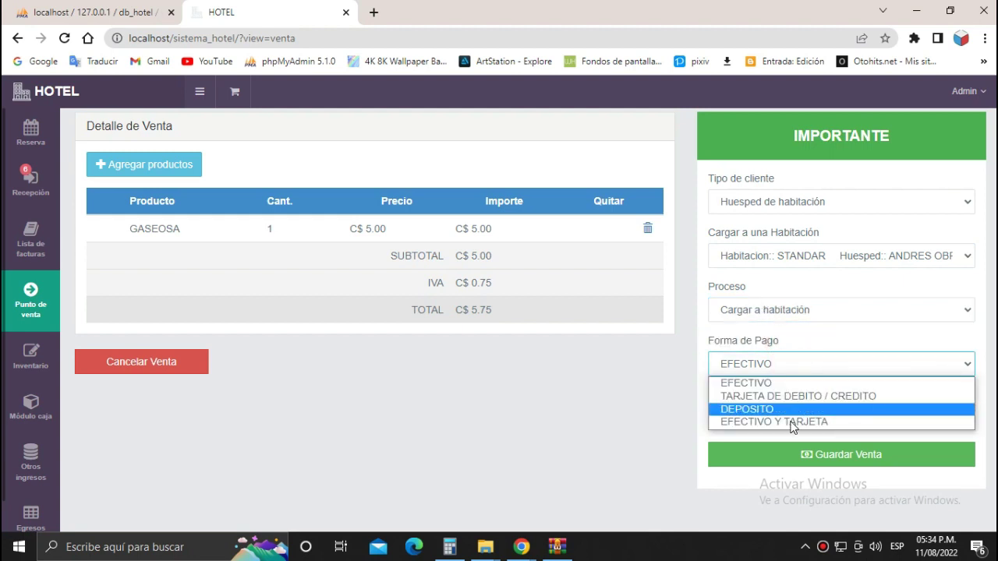
click(800, 332)
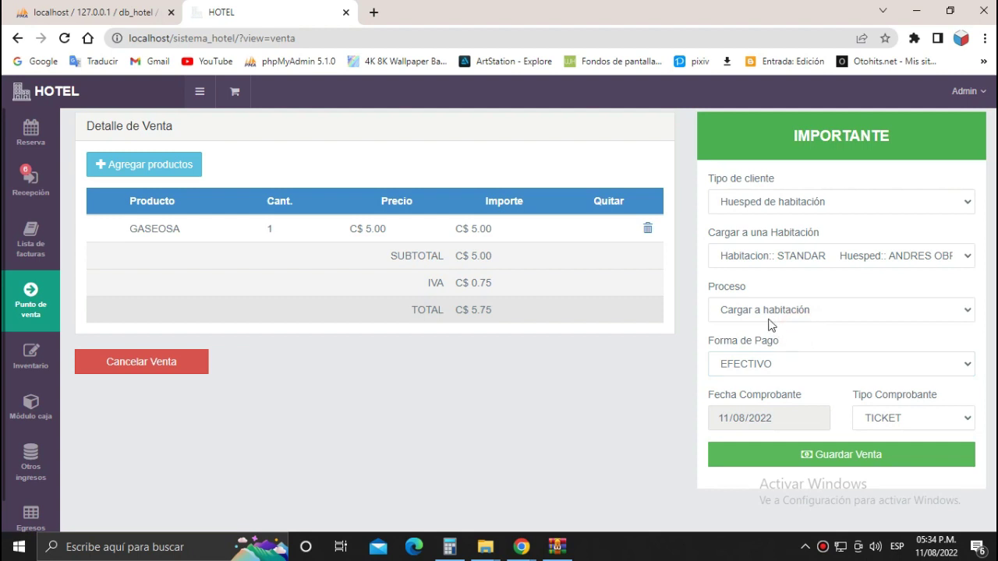
click(830, 363)
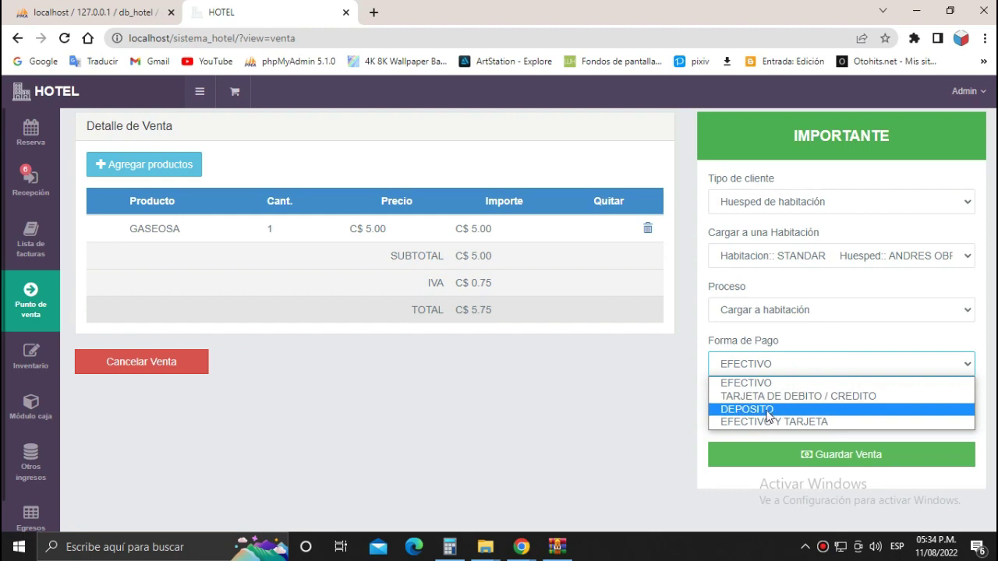
click(799, 335)
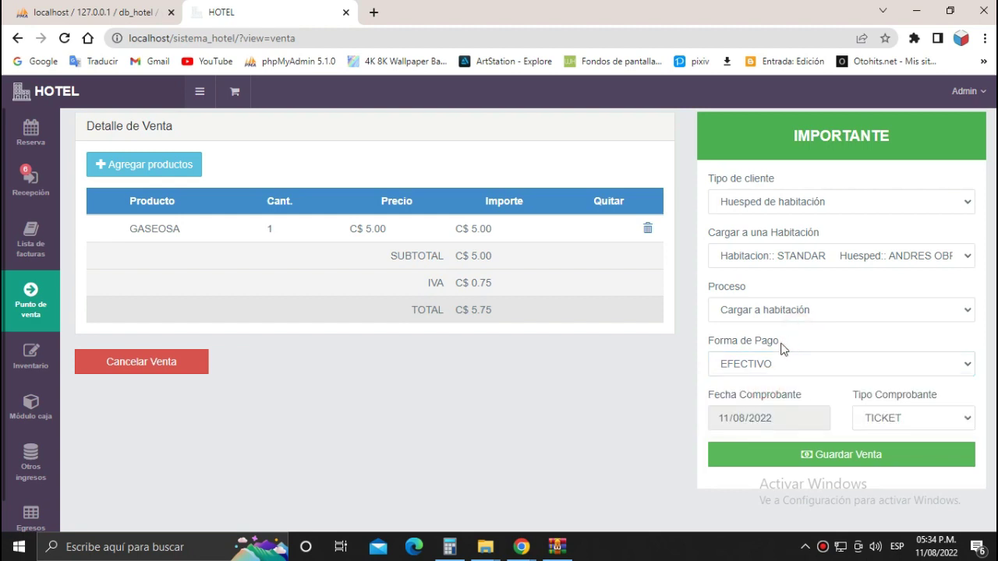
click(895, 317)
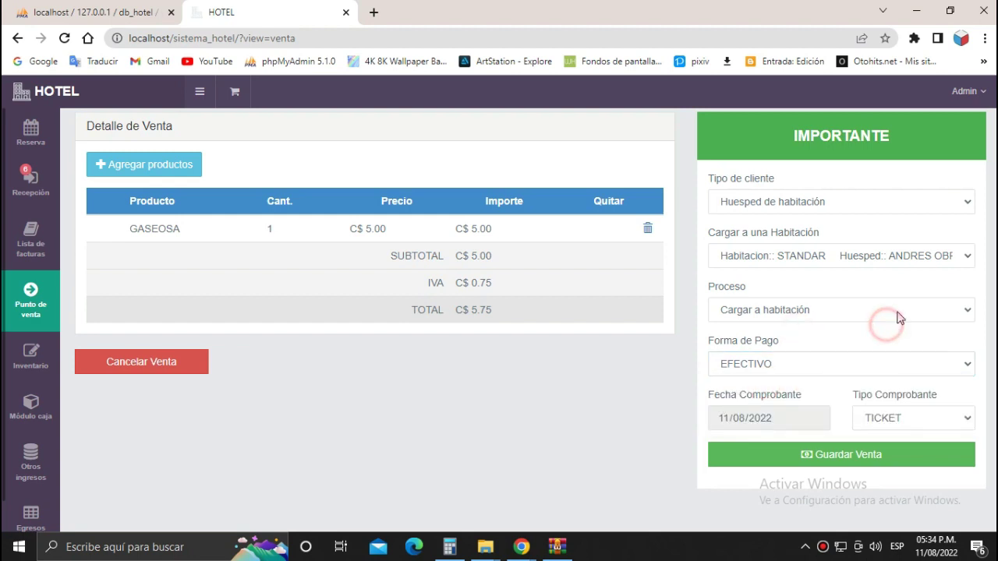
click(784, 329)
click(811, 311)
click(803, 341)
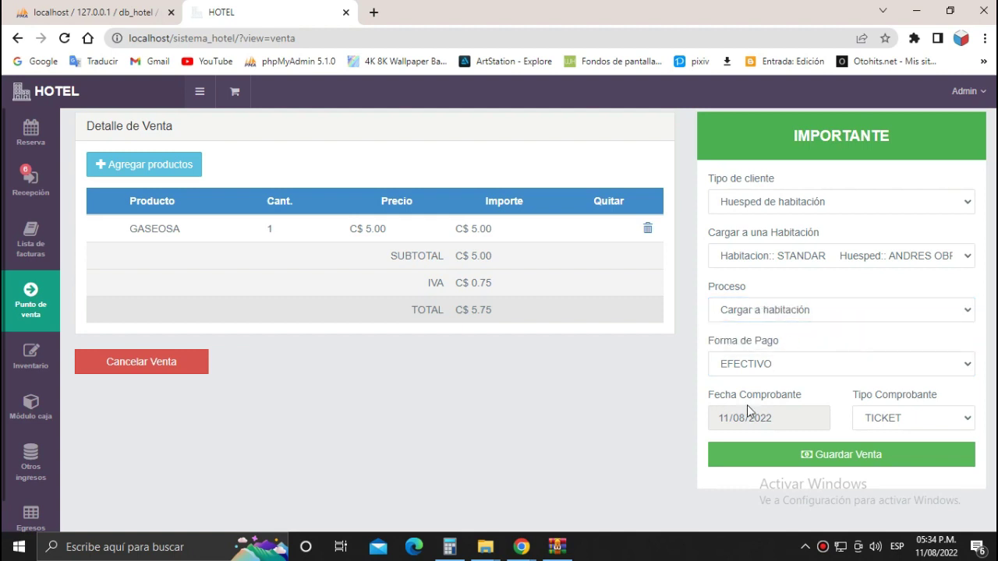
Save the sale and confirm, showing TICKET NRO 3 for C$ 5.75.
click(857, 460)
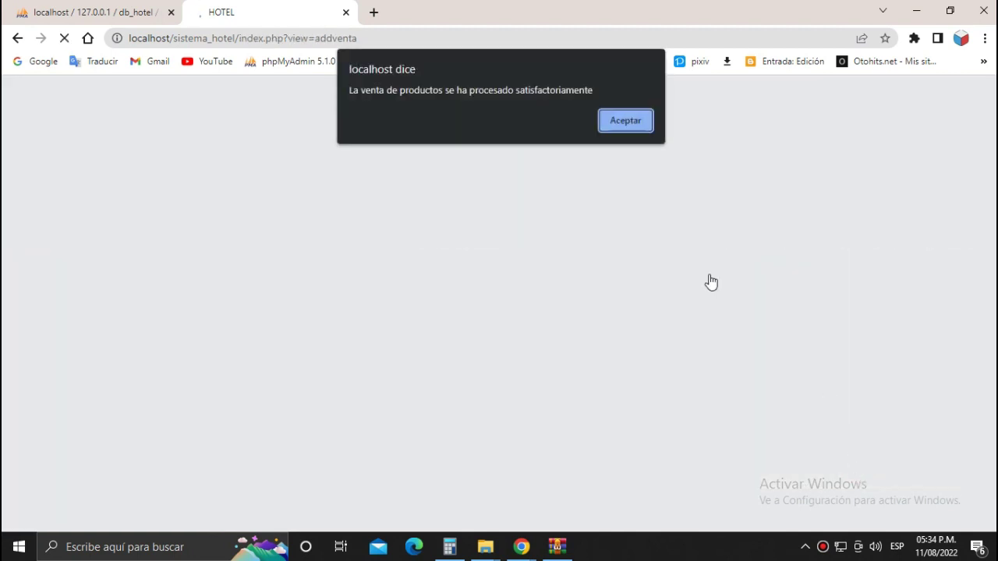
click(620, 123)
scroll(592, 326, down, 2)
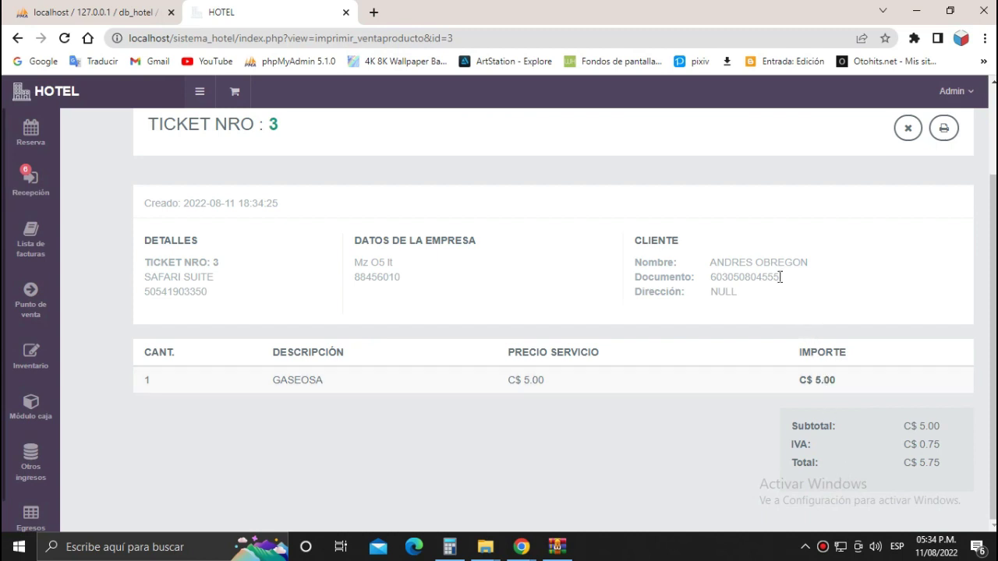
scroll(351, 339, up, 2)
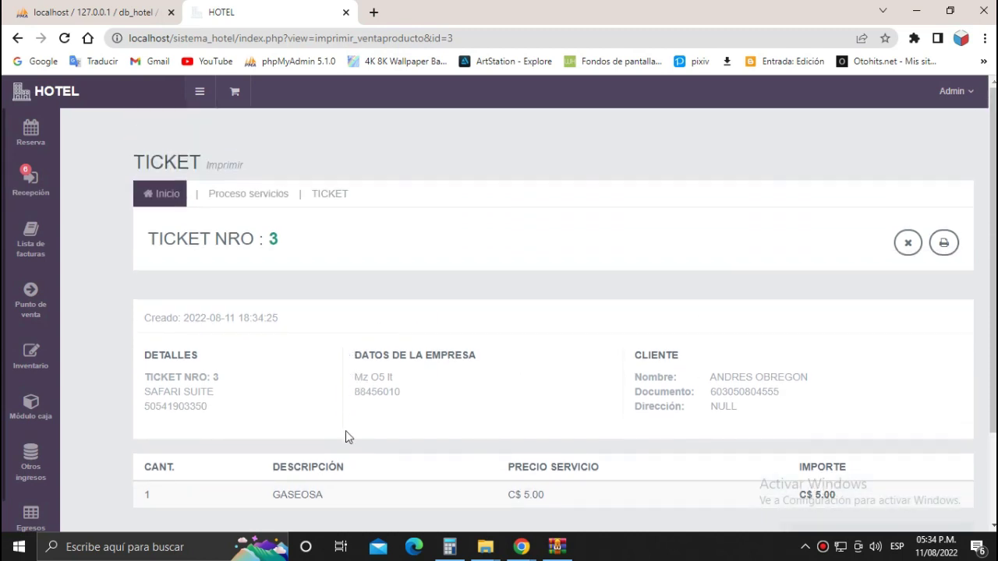
mouse_move(39, 304)
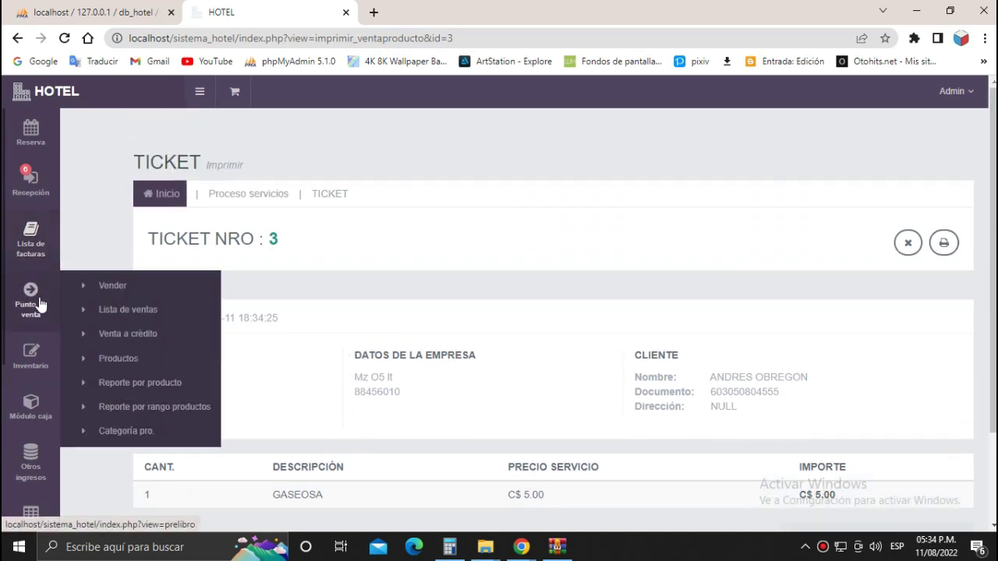
click(33, 190)
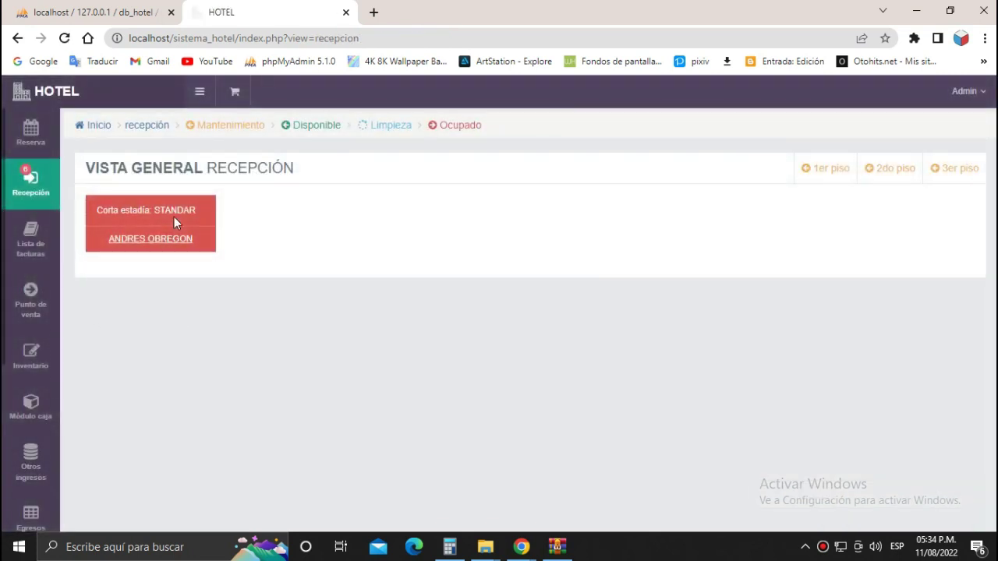
Open the STANDAR room's pre-bill and review the unpaid GASEOSA consumption.
click(174, 216)
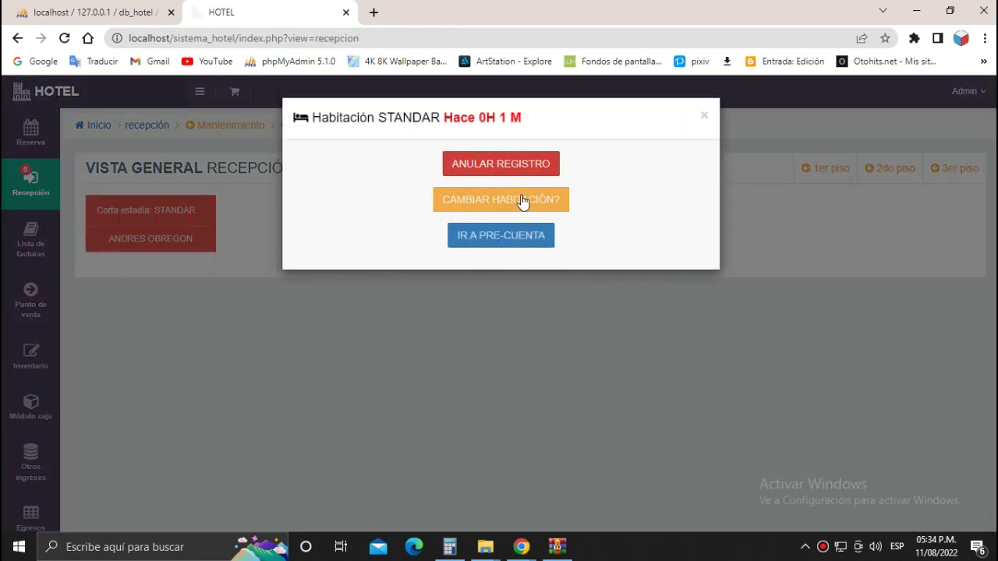
click(502, 237)
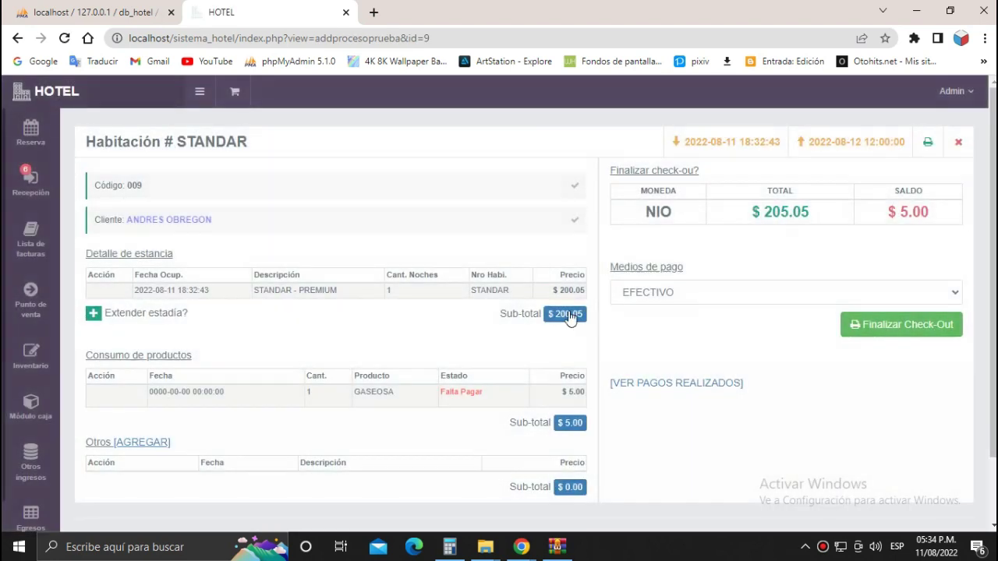
scroll(480, 330, down, 2)
drag(156, 322, 472, 320)
click(502, 325)
scroll(502, 325, up, 2)
scroll(827, 227, down, 2)
scroll(871, 294, up, 1)
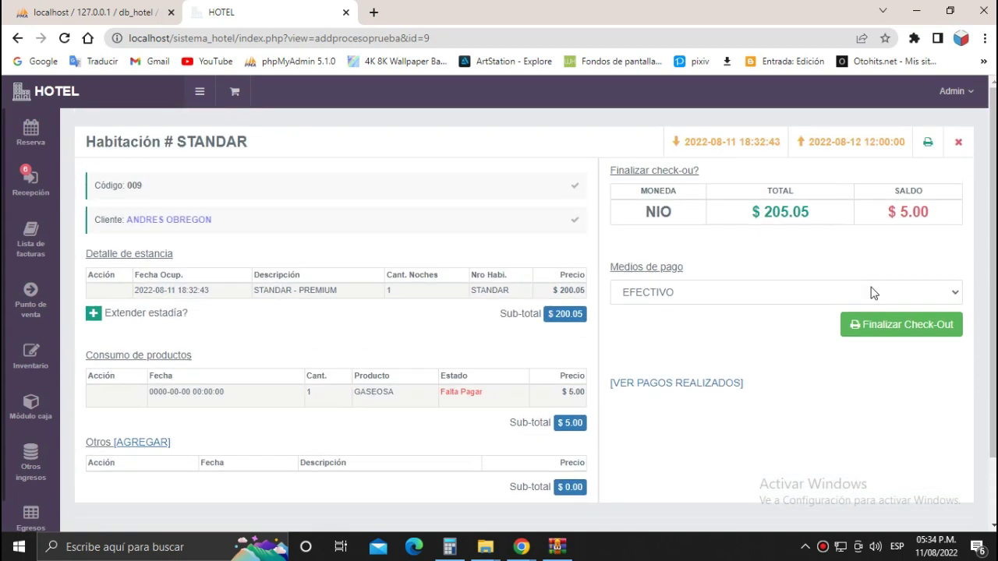
Finish the guest's check-out, producing ticket T-000001.
click(893, 329)
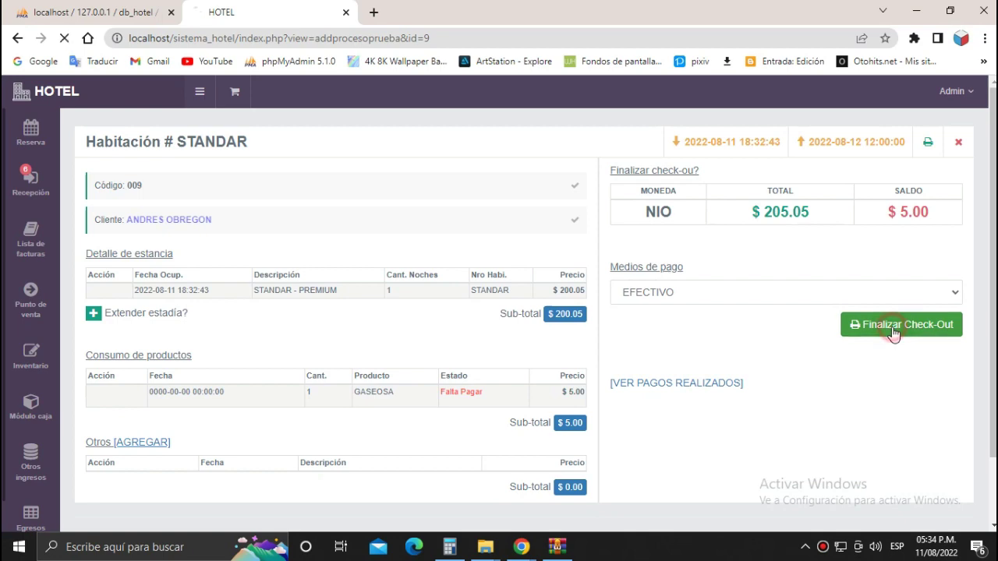
scroll(887, 272, down, 5)
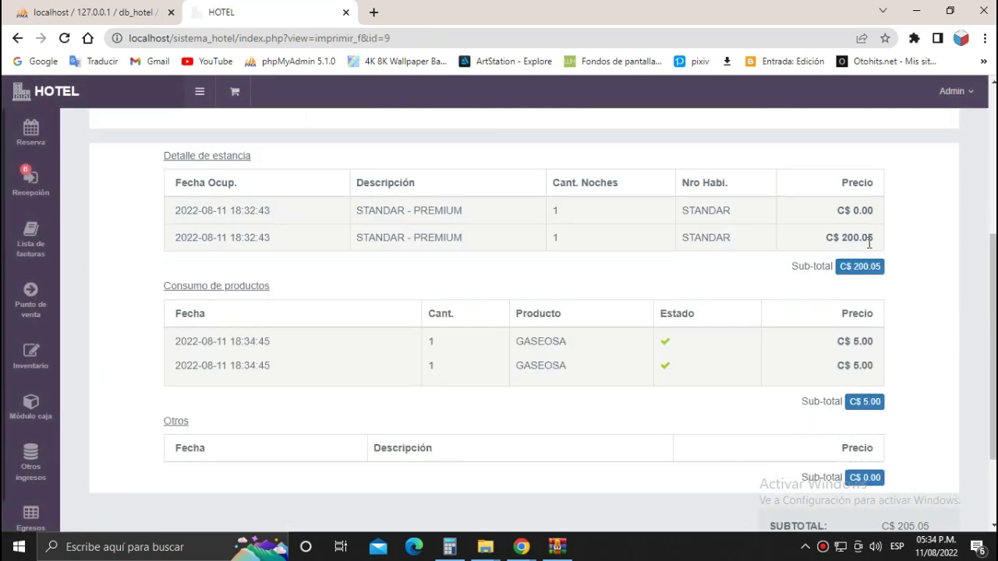
scroll(866, 268, up, 5)
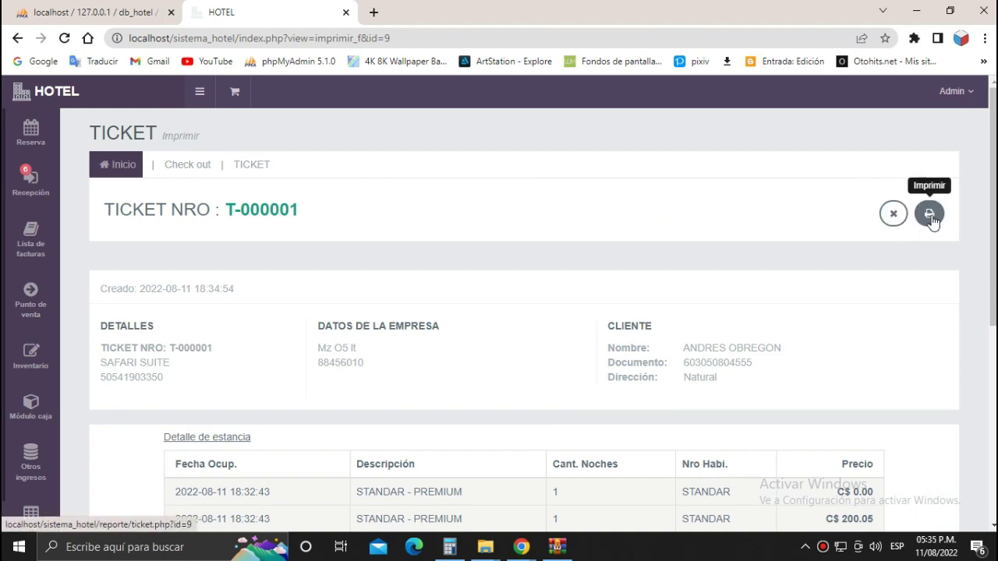
scroll(809, 262, down, 1)
scroll(810, 265, down, 4)
scroll(819, 263, up, 5)
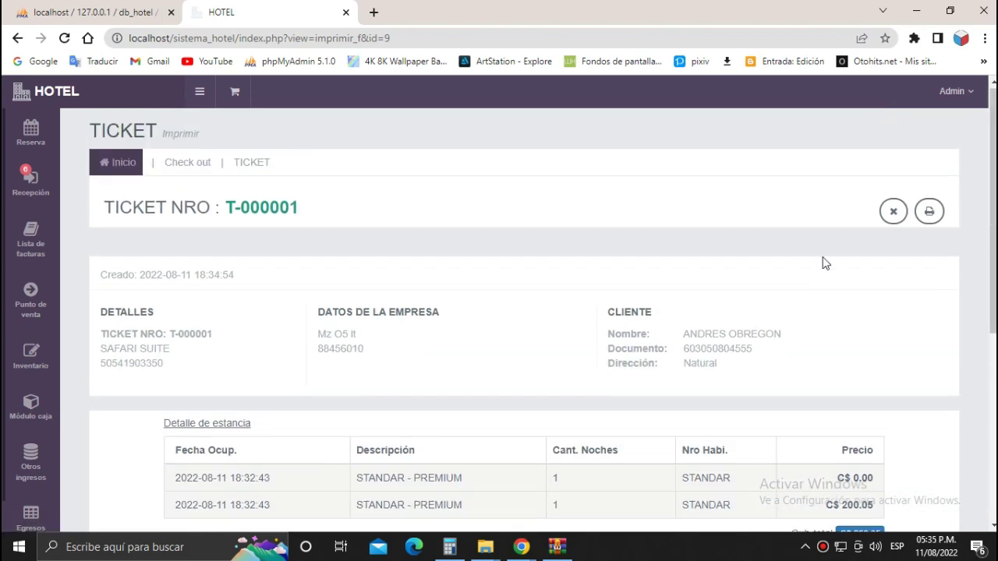
Open the printable receipt totalling 235.81 with IVA.
click(922, 219)
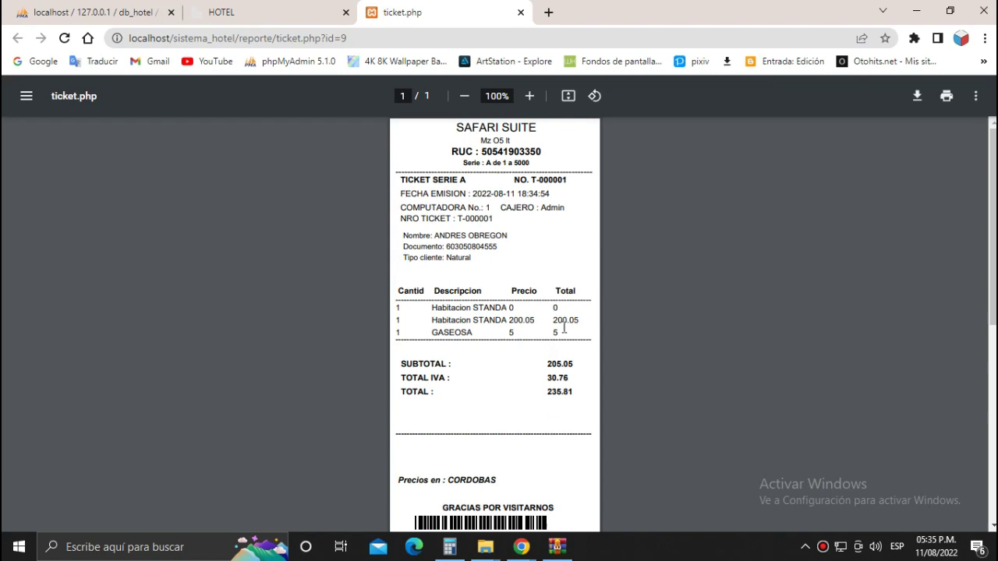
scroll(538, 374, down, 4)
scroll(541, 374, up, 4)
Close the ticket.php tab and finish cleaning the STANDAR room so it's Disponible.
click(518, 12)
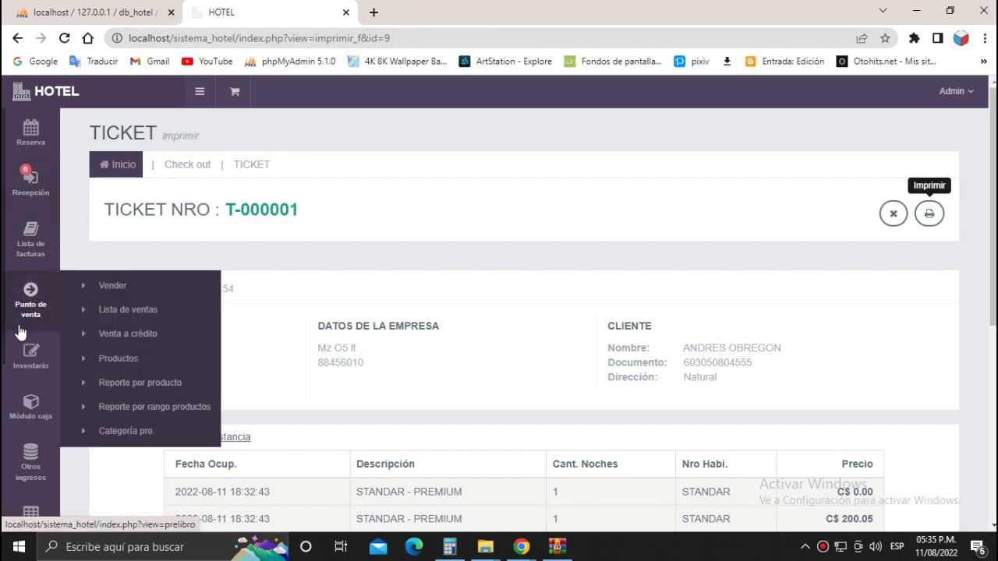
click(31, 197)
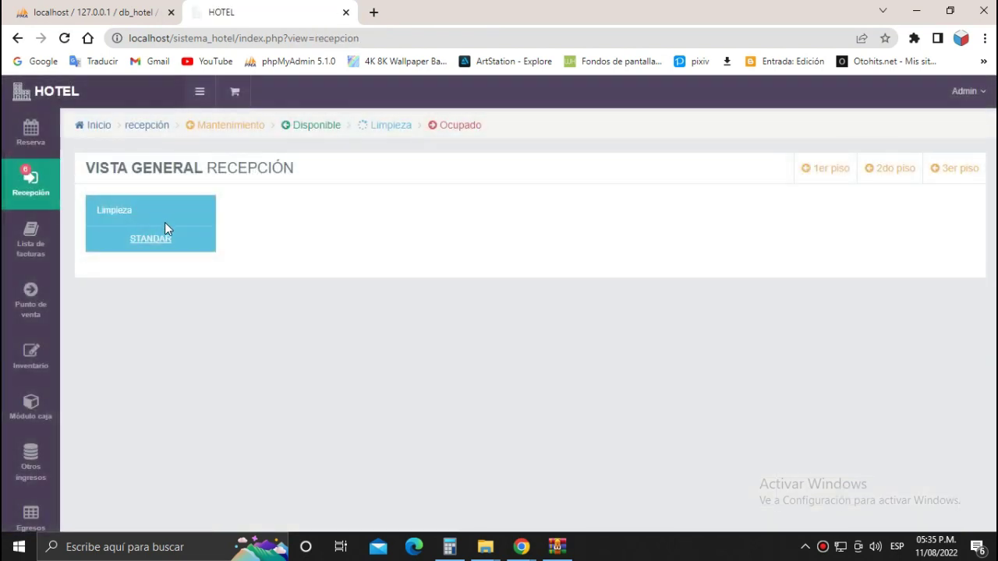
click(163, 231)
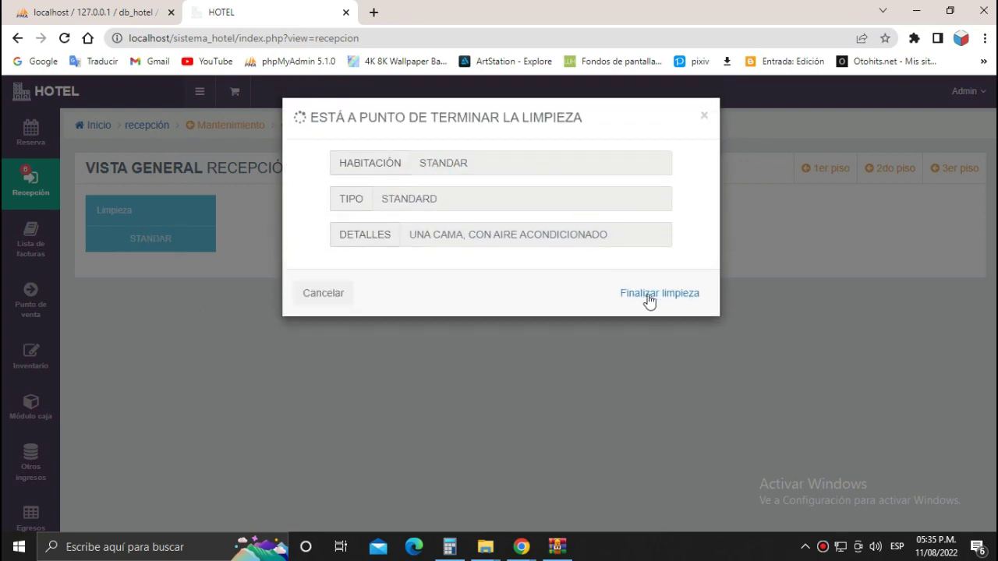
click(640, 295)
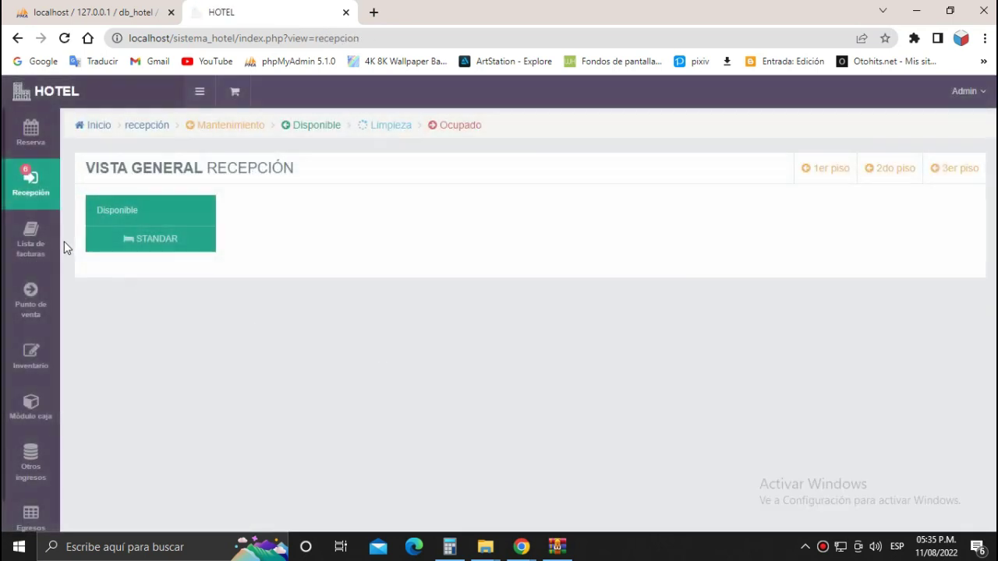
mouse_move(28, 357)
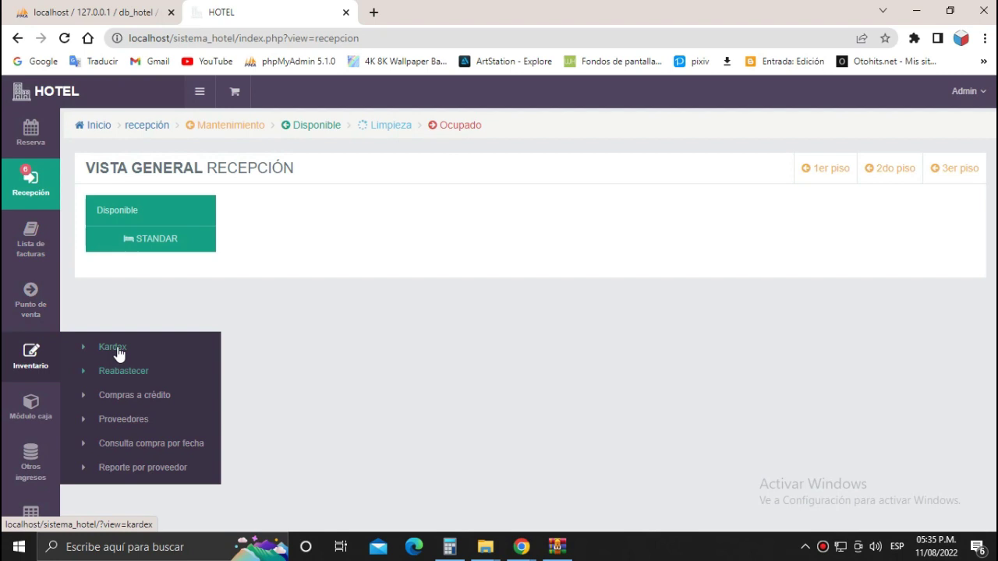
Save a C$ 9.00 restocking purchase of GASEOSA, AGUA and GALLETA.
click(125, 372)
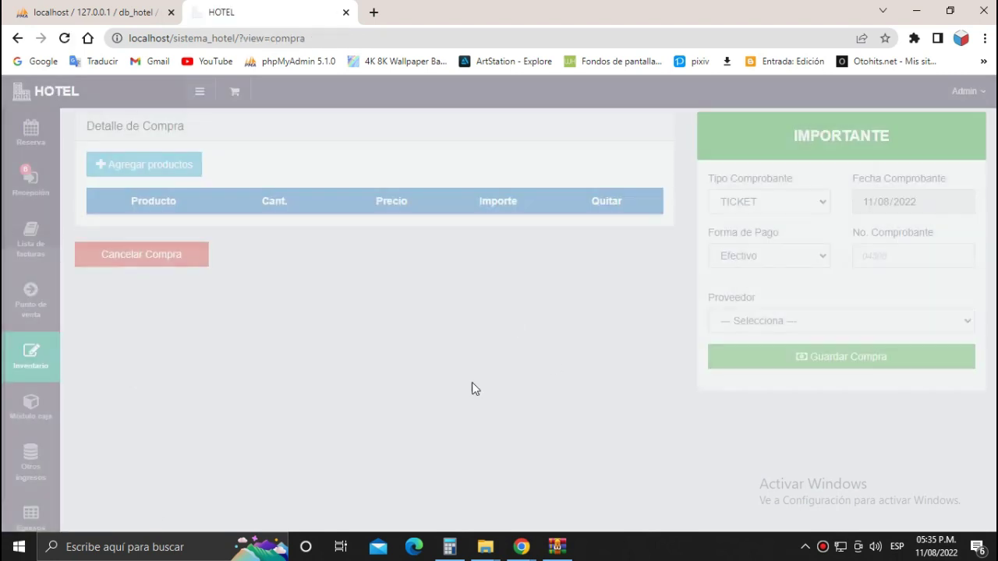
click(160, 176)
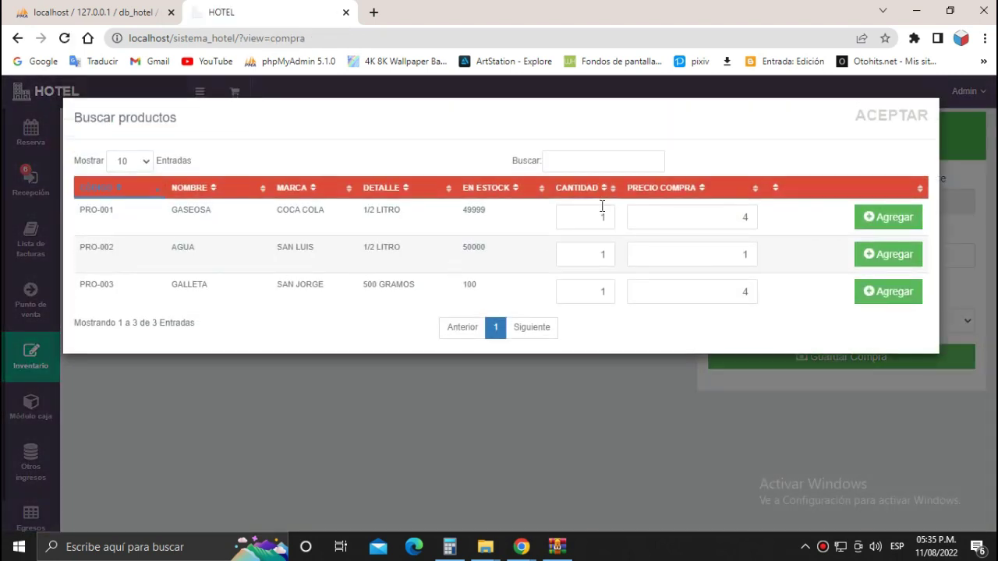
click(873, 221)
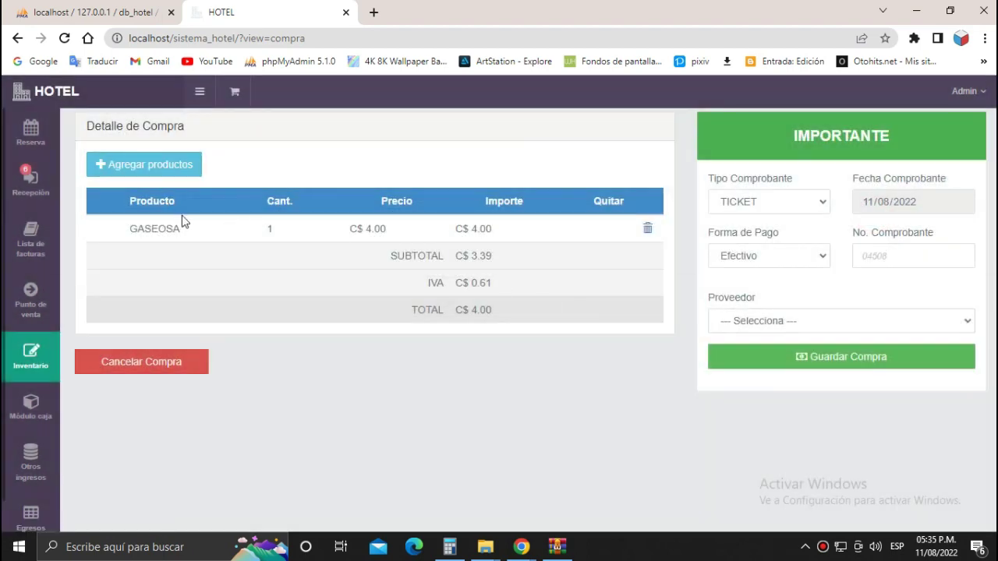
click(167, 165)
click(889, 257)
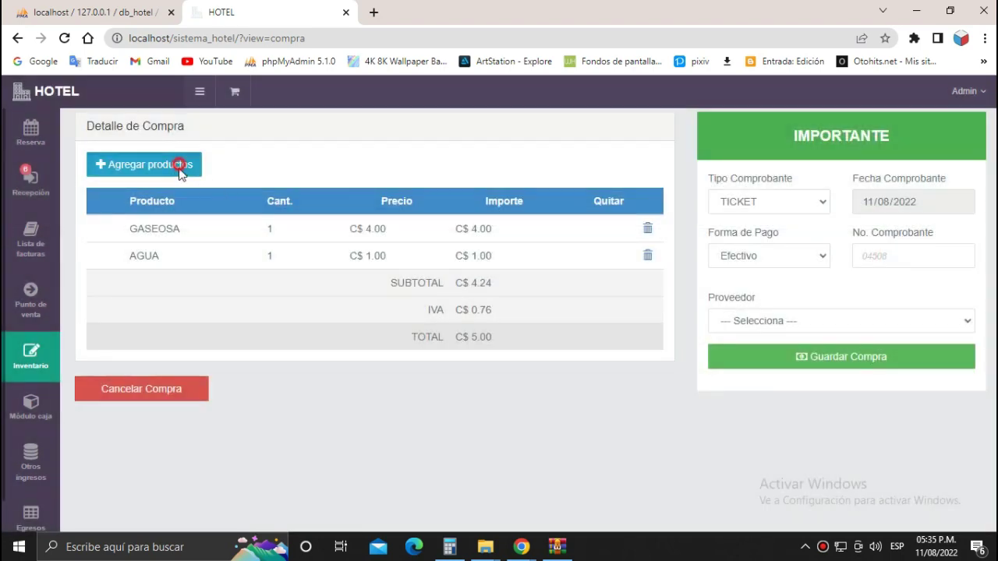
click(178, 163)
click(869, 297)
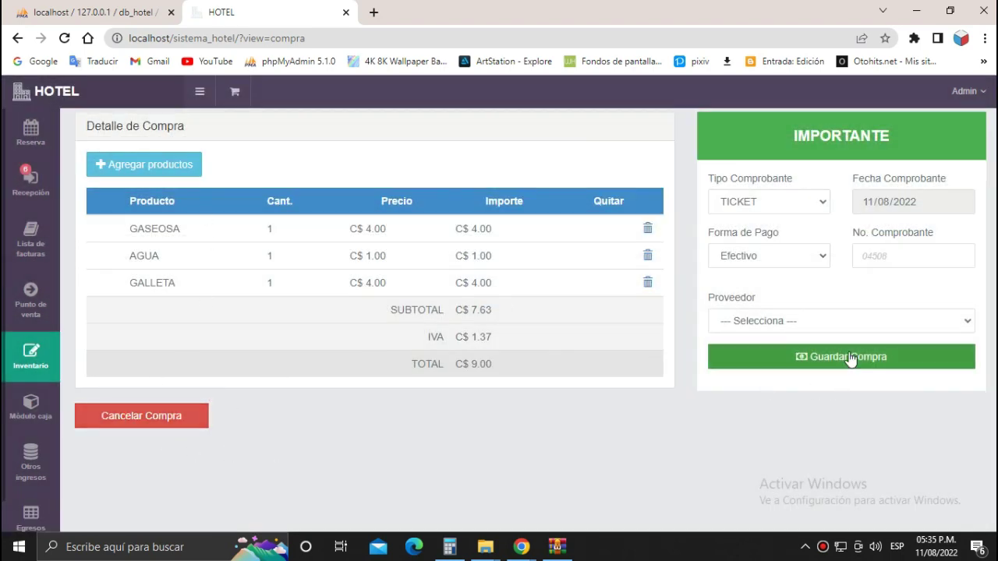
click(811, 321)
click(811, 319)
click(809, 356)
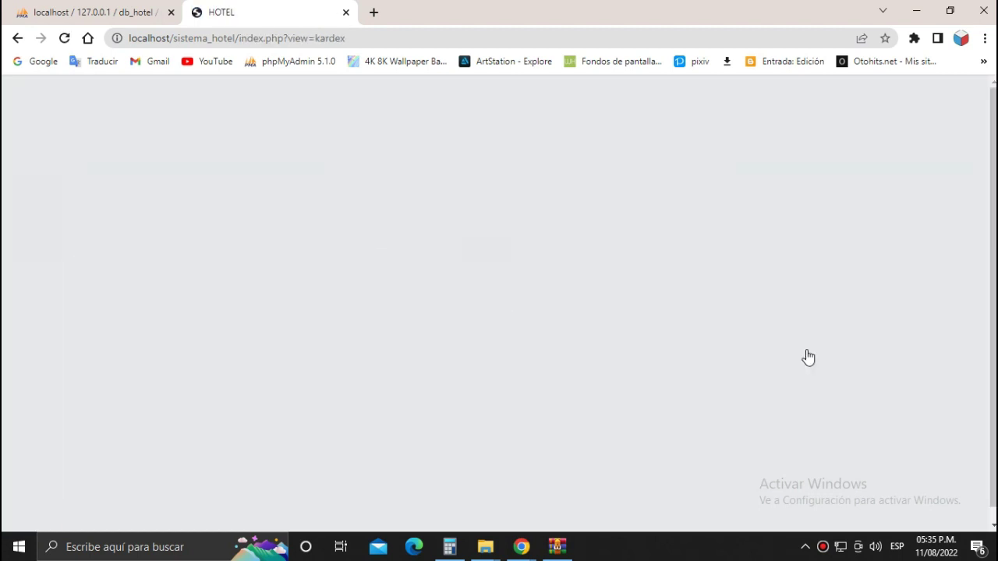
mouse_move(22, 372)
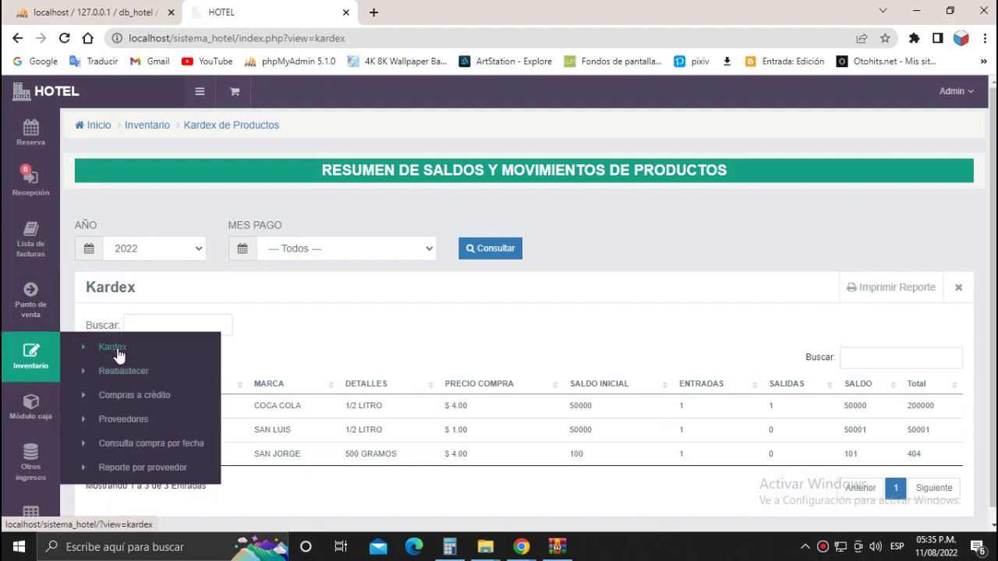
Open the supplier directory, start a DNI supplier entry, then close it unsaved.
click(123, 421)
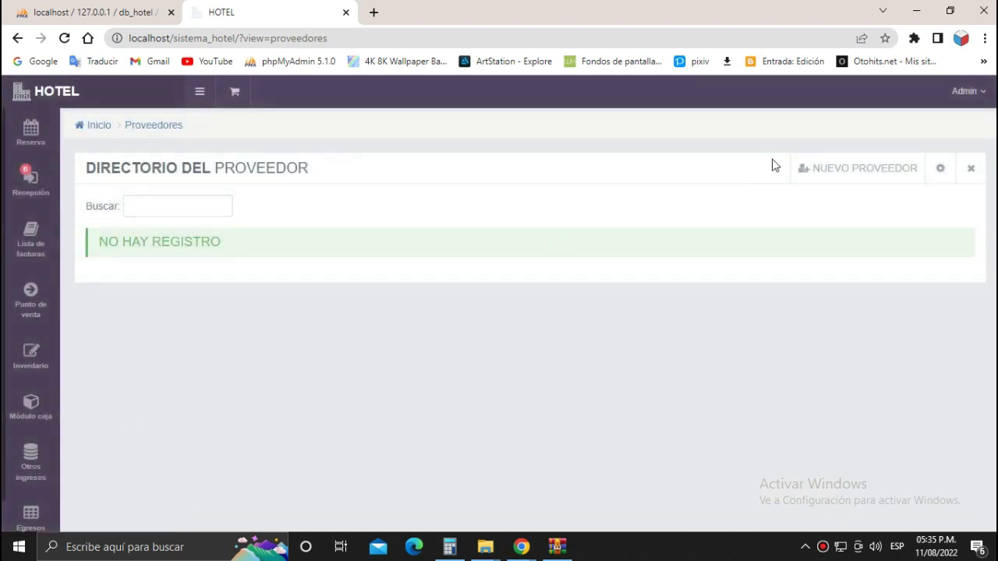
click(825, 169)
click(487, 163)
click(490, 164)
click(704, 116)
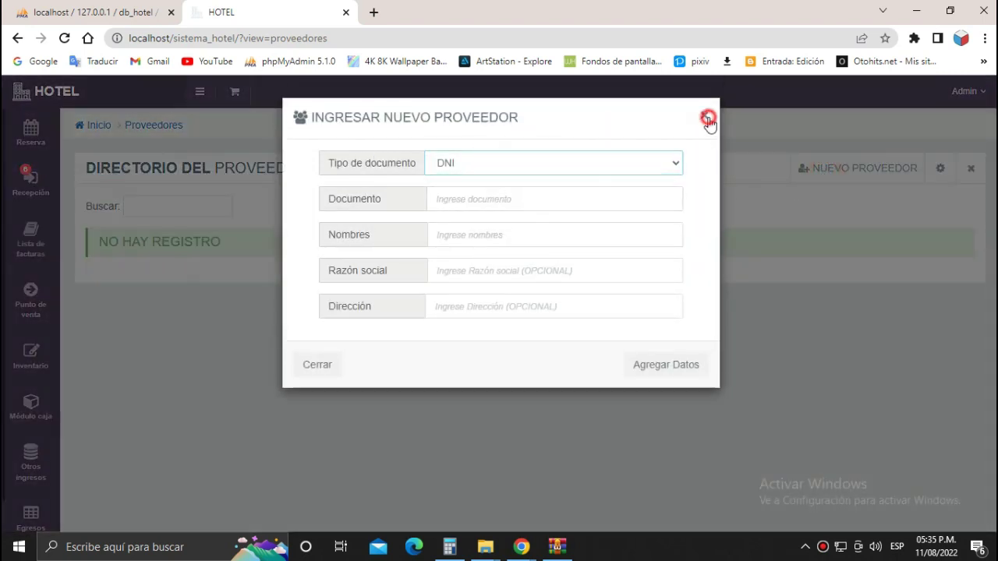
mouse_move(36, 366)
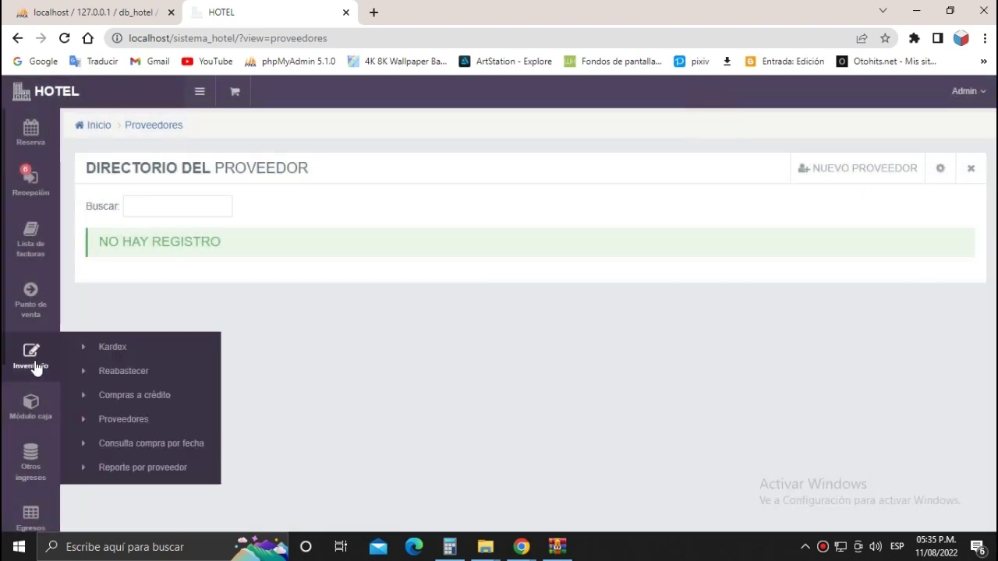
mouse_move(39, 315)
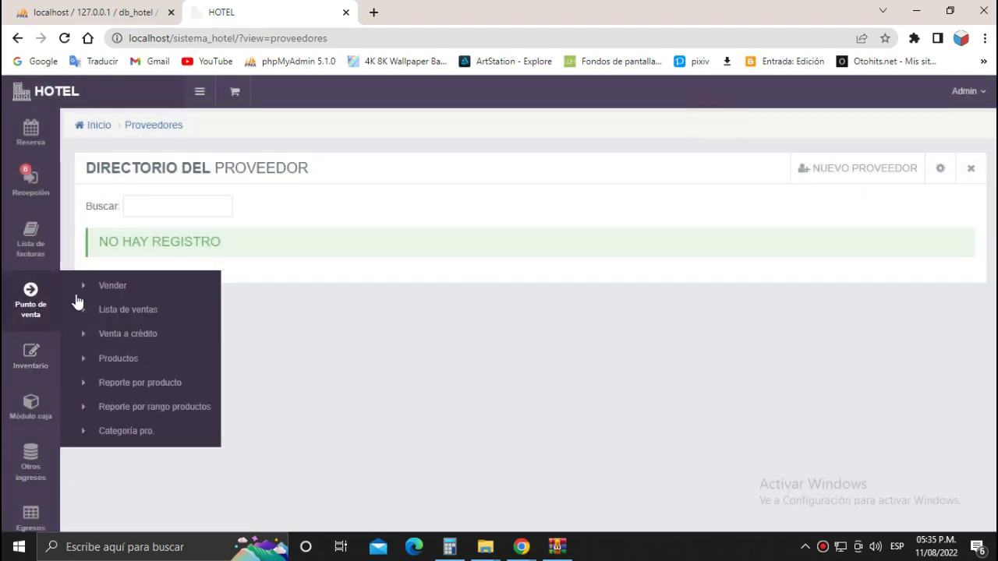
Browse KIOSKO products, cancelling both the GASEOSA edit and a new-product form.
click(120, 360)
click(187, 222)
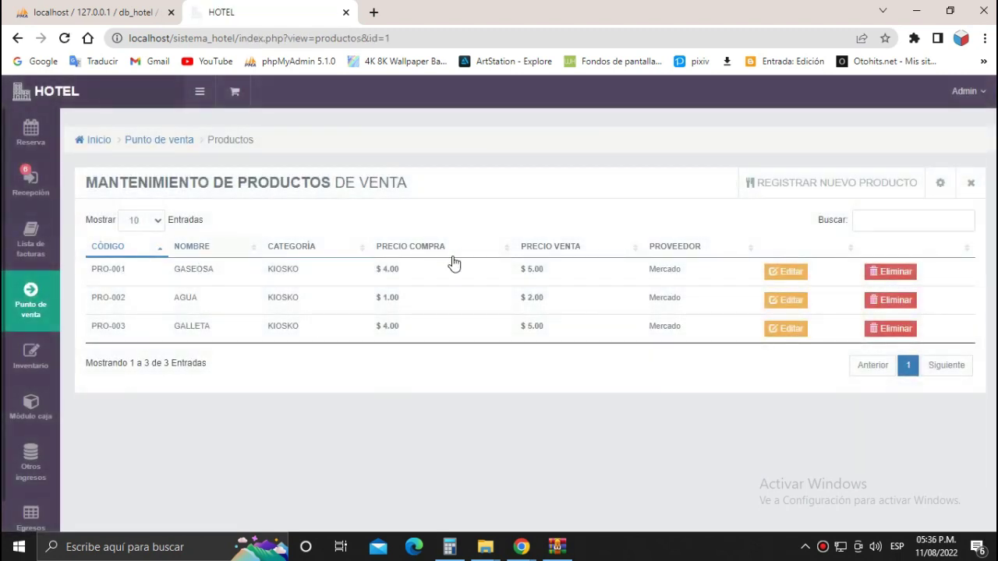
click(782, 280)
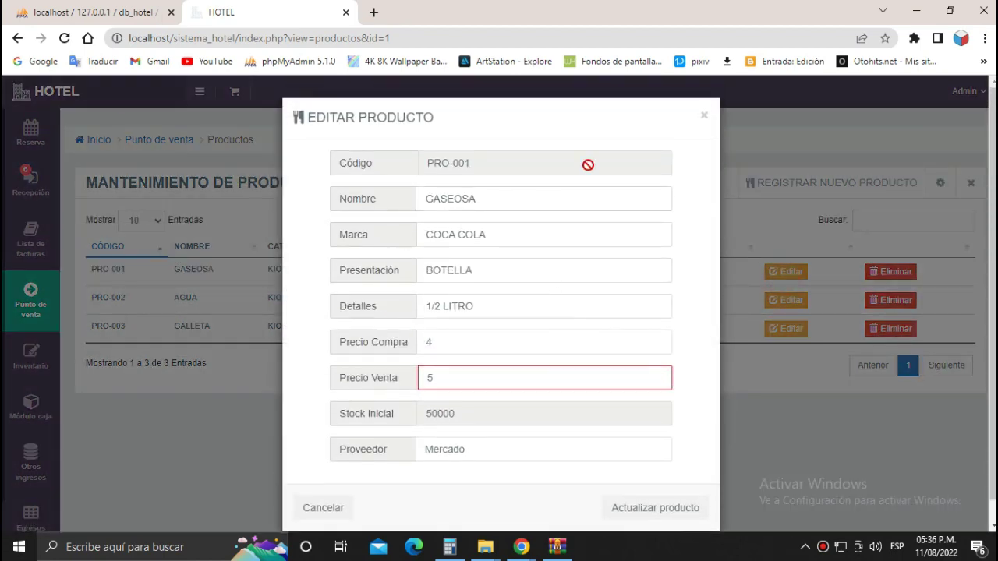
click(705, 118)
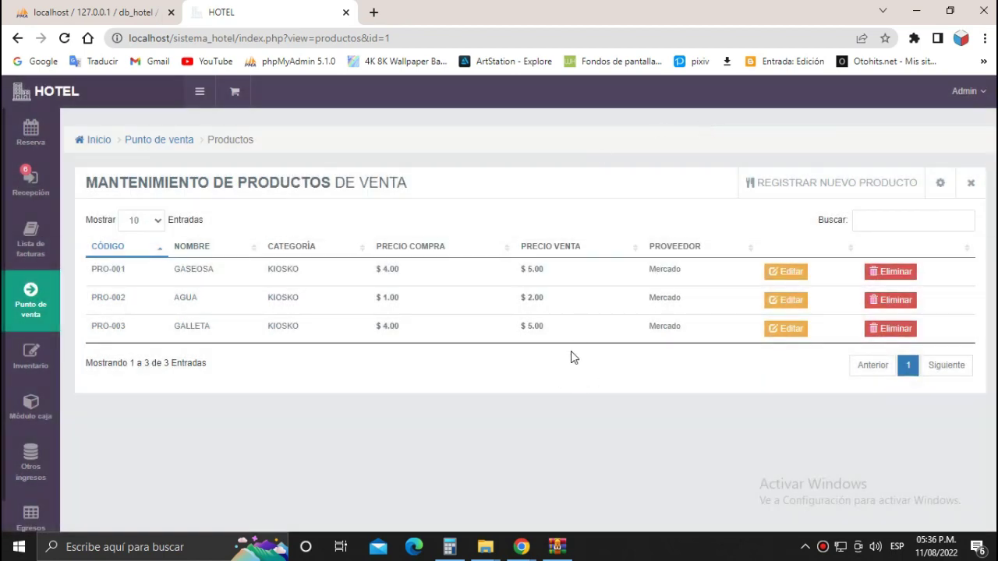
click(844, 187)
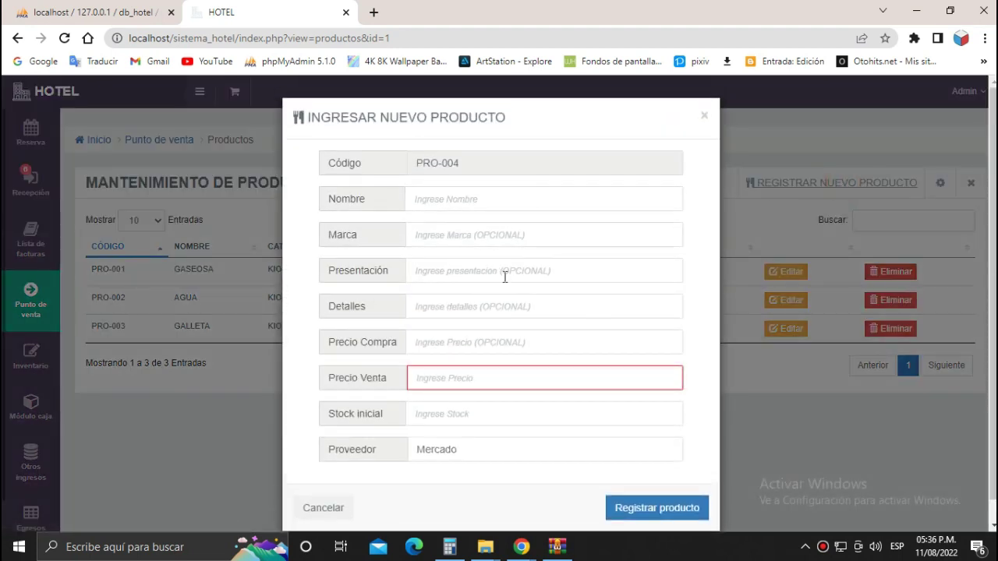
click(450, 204)
click(453, 233)
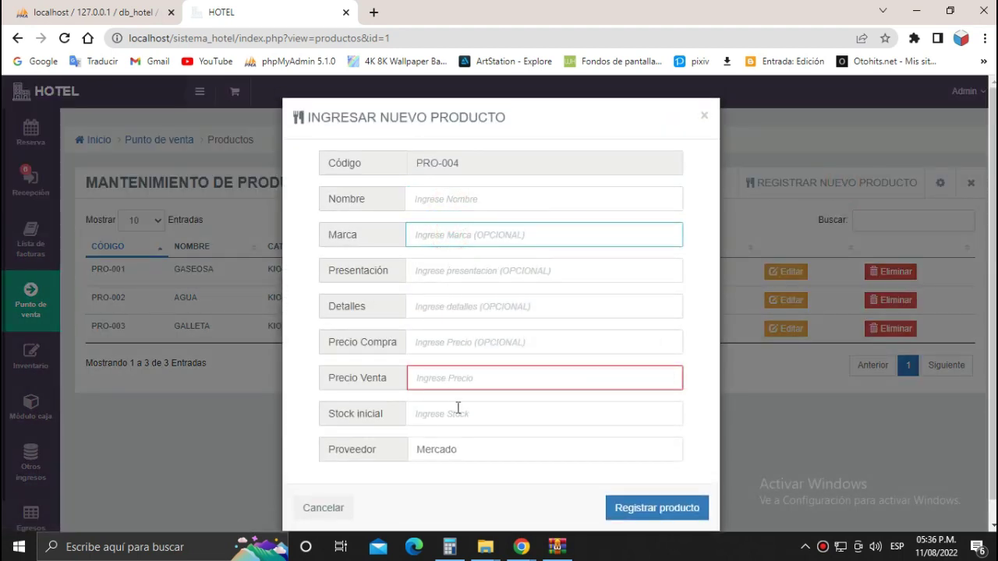
click(704, 116)
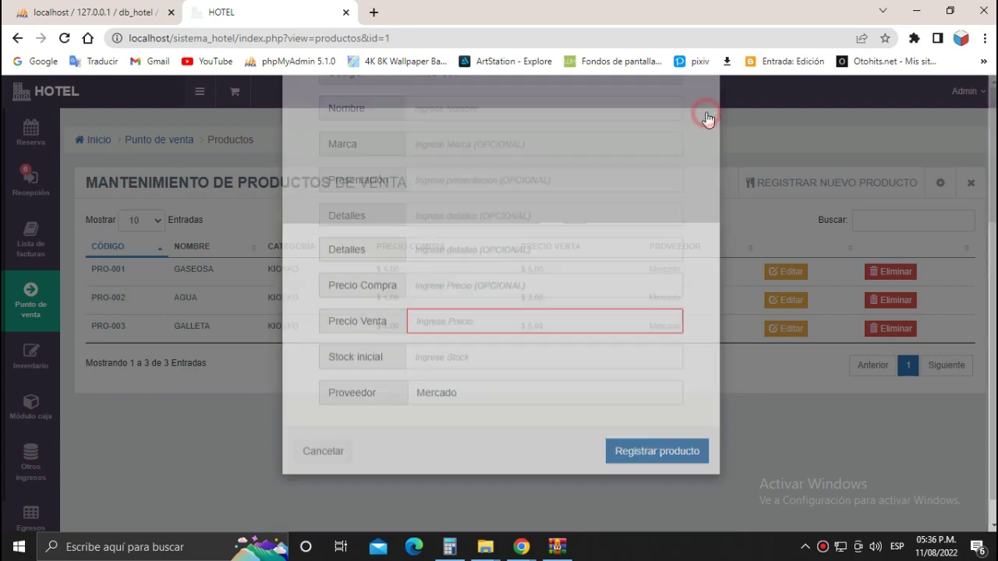
Show COCINA products and cancel a new COCINA product form.
mouse_move(45, 311)
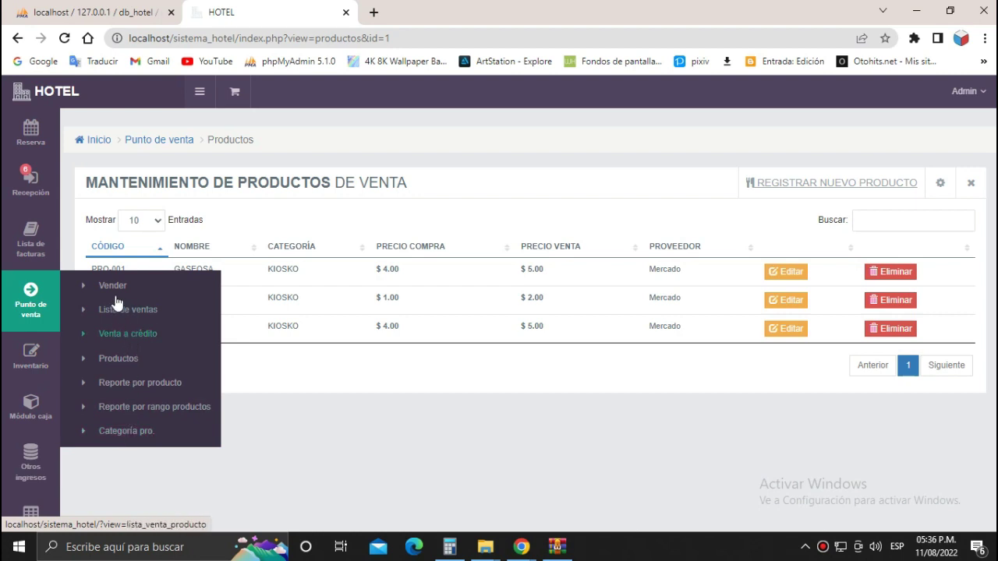
click(122, 359)
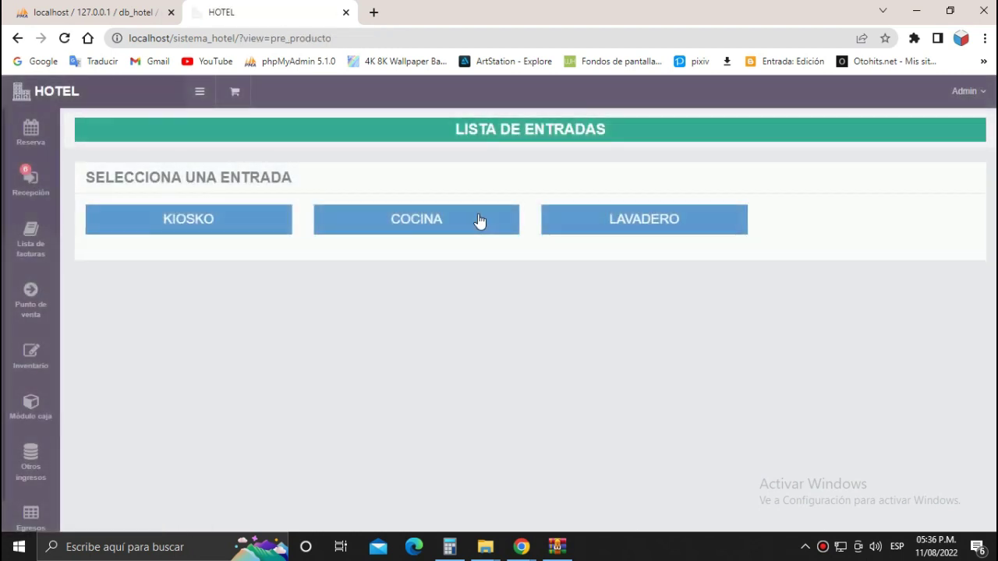
click(479, 220)
click(771, 183)
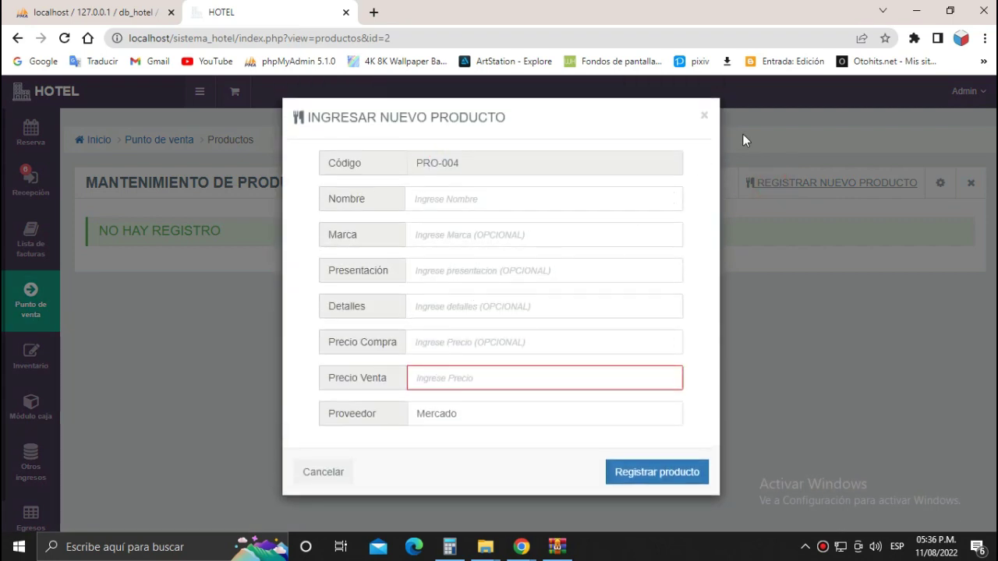
click(704, 118)
Open the LAVADERO category's empty product list.
mouse_move(44, 315)
click(112, 362)
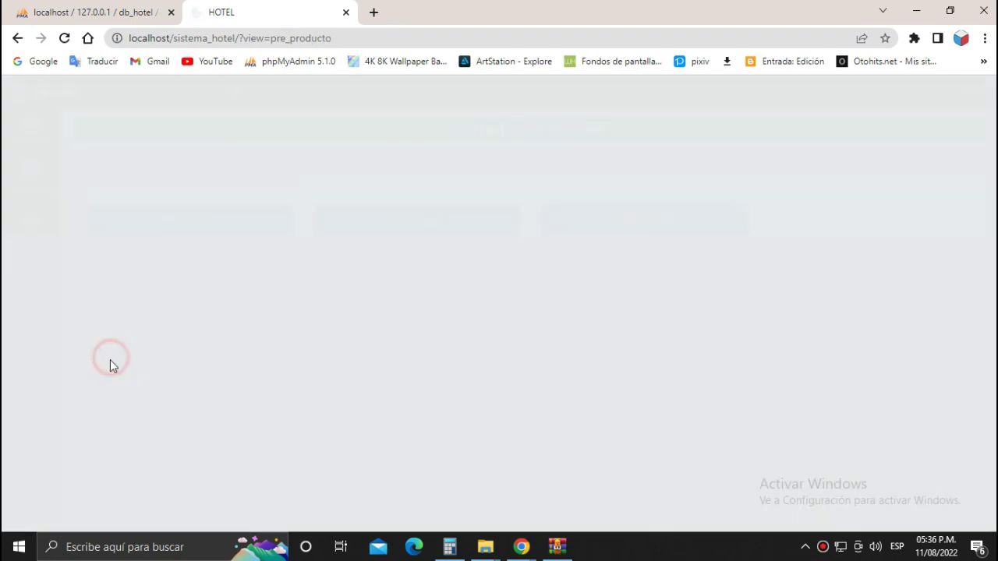
click(644, 224)
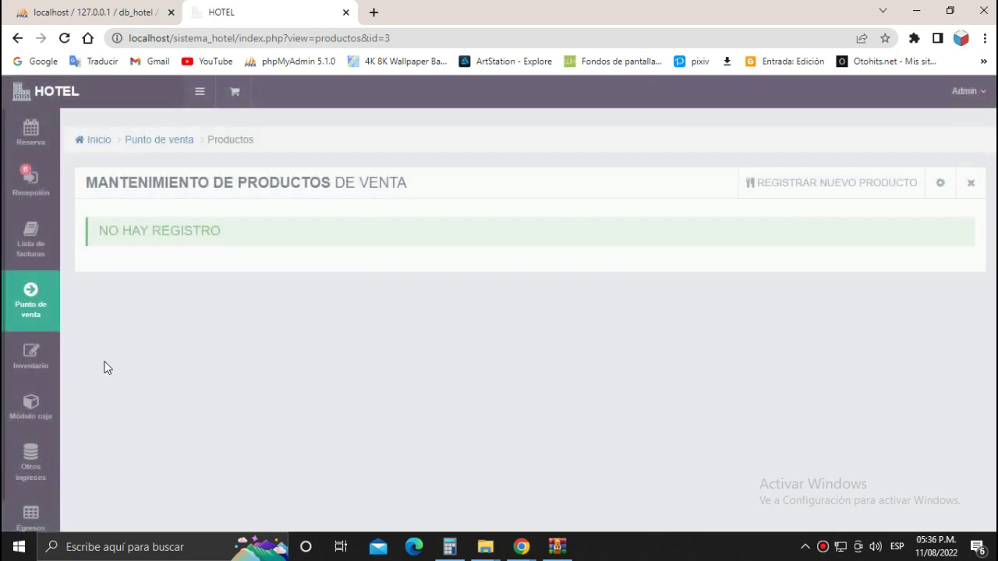
mouse_move(34, 302)
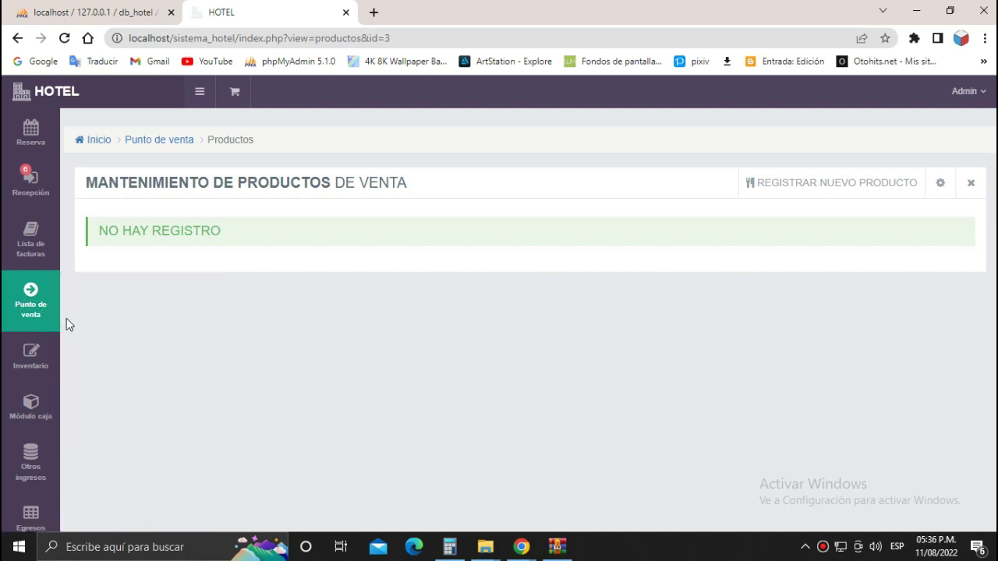
Open the reservation calendar and, after the past-date warning for the 10th, start a booking on the 12th.
click(34, 134)
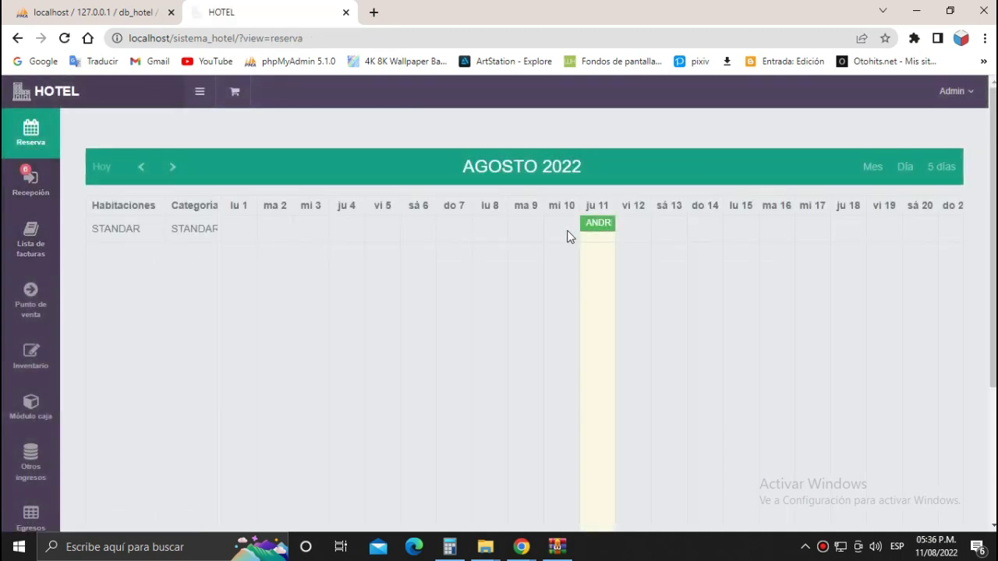
click(560, 242)
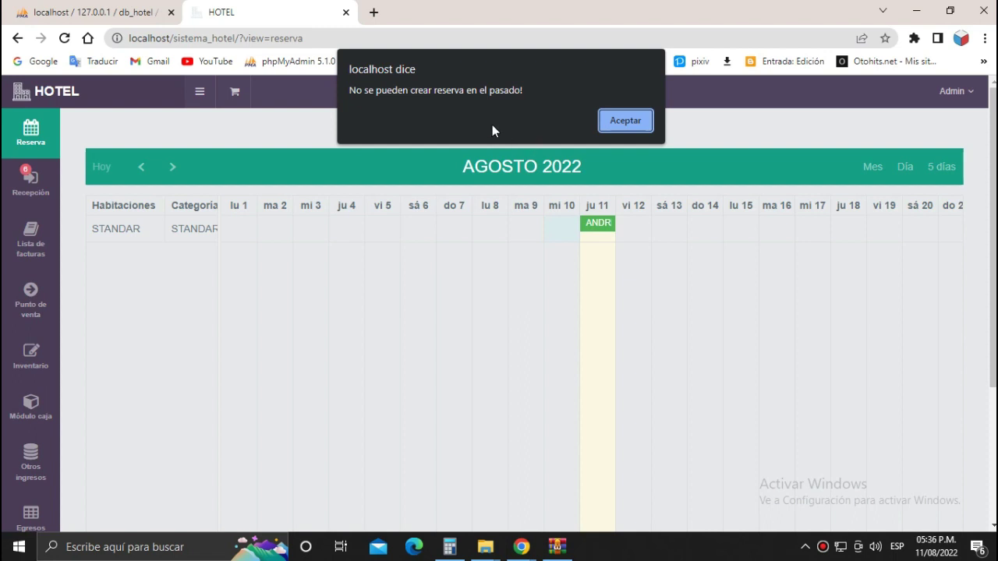
click(616, 121)
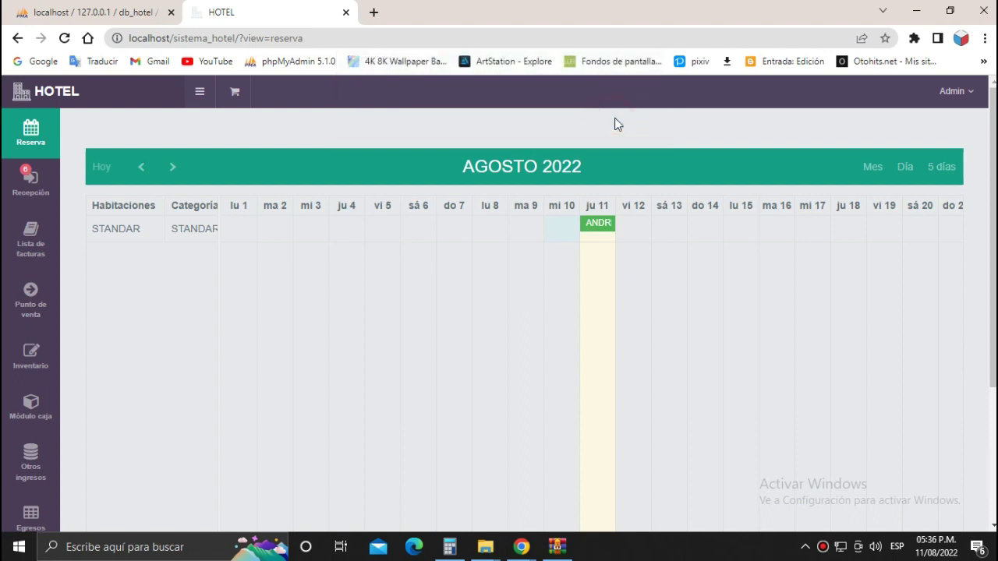
click(635, 256)
click(636, 234)
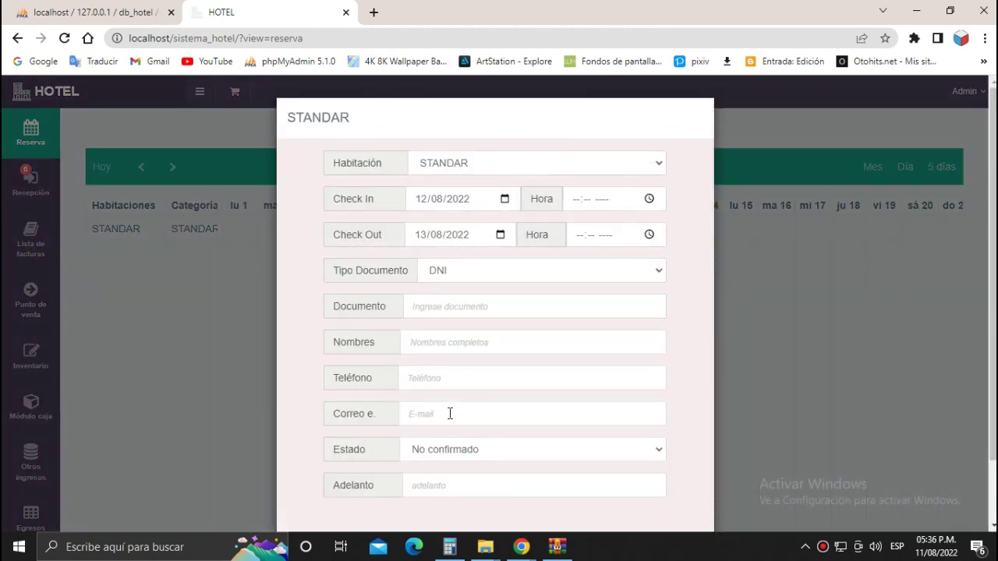
Close the reservation form and select the 12th through the 14th instead.
scroll(403, 401, down, 1)
click(553, 482)
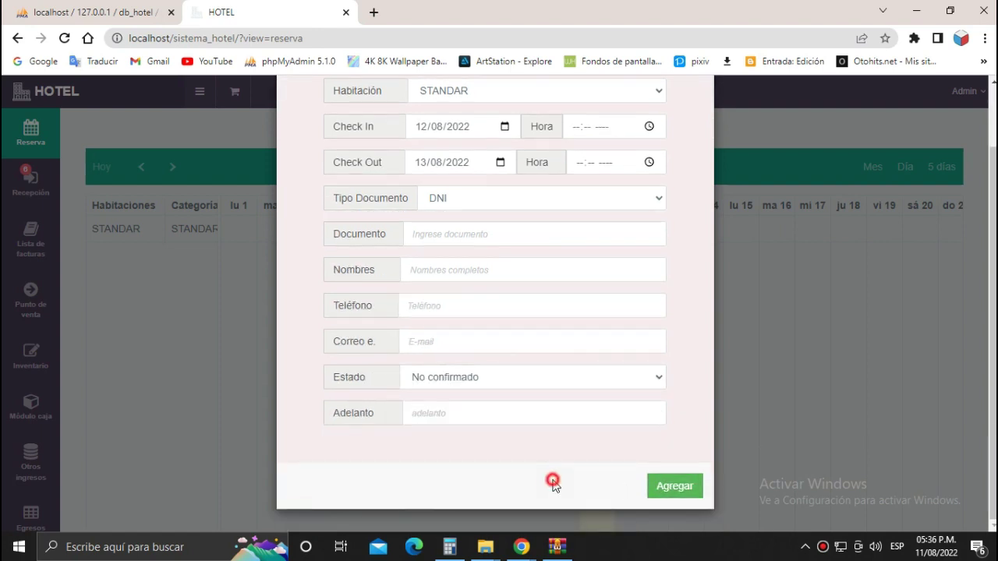
click(675, 488)
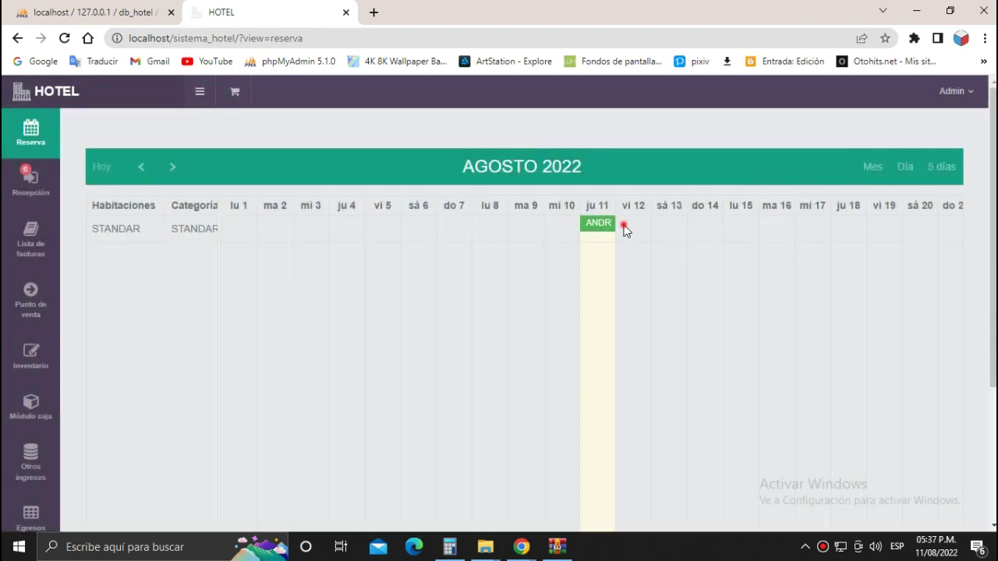
drag(624, 228, 725, 228)
Try submitting the empty reservation form and dismiss the missing-data warning.
click(467, 306)
scroll(495, 285, down, 2)
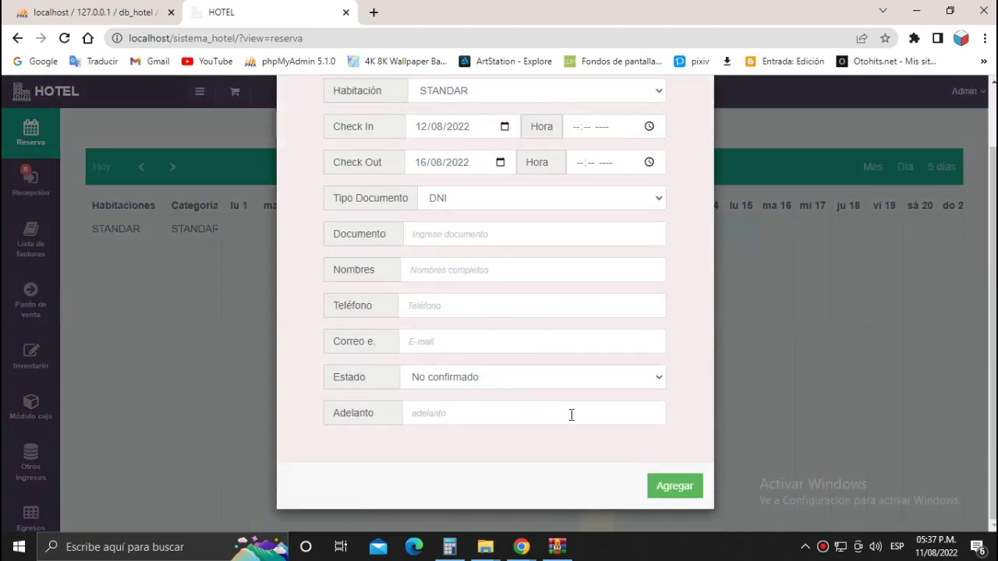
click(670, 485)
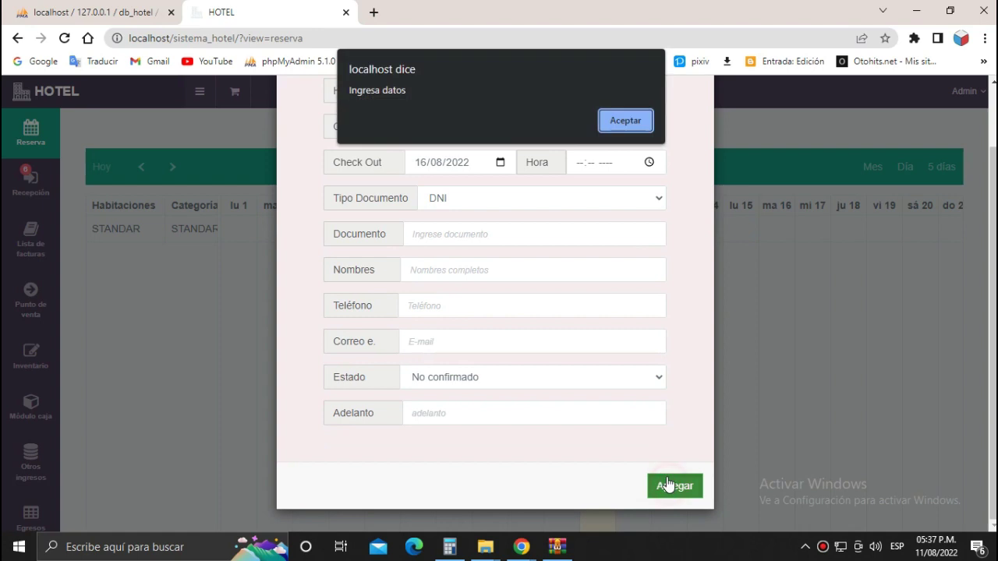
click(626, 120)
scroll(538, 155, up, 2)
scroll(515, 167, down, 2)
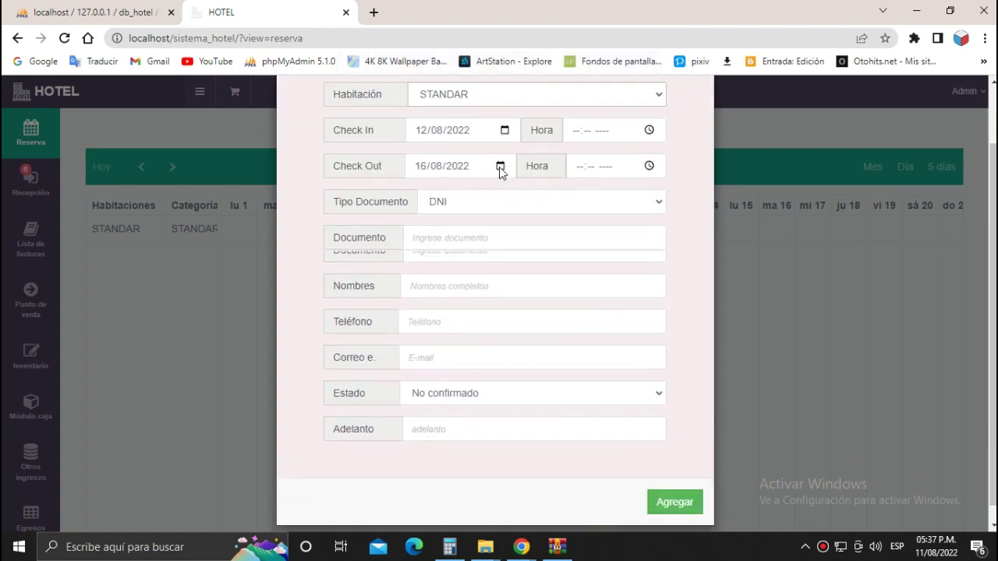
Fill the guest's document number from the suggestion and enter the guest name.
click(463, 234)
click(501, 273)
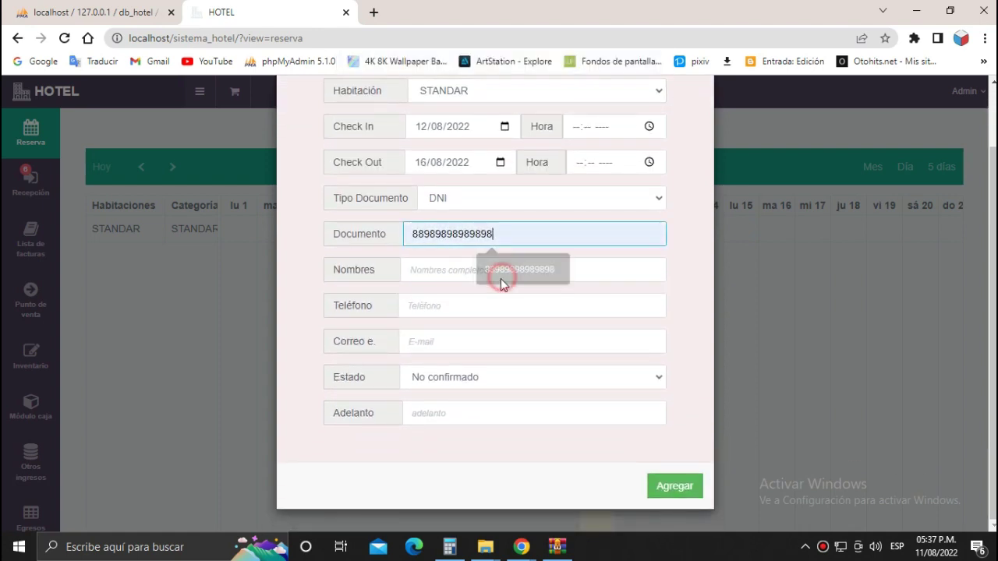
click(499, 271)
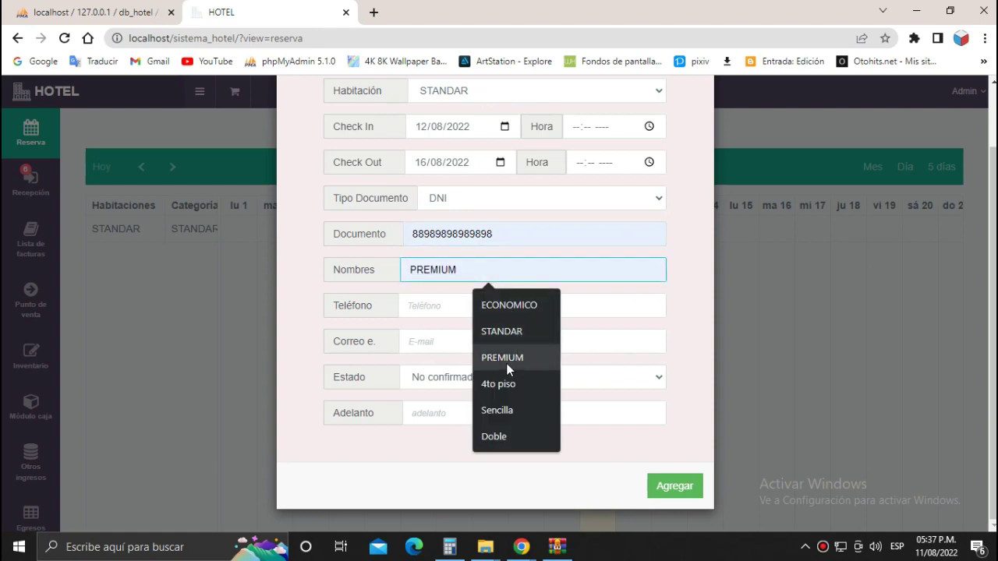
click(510, 267)
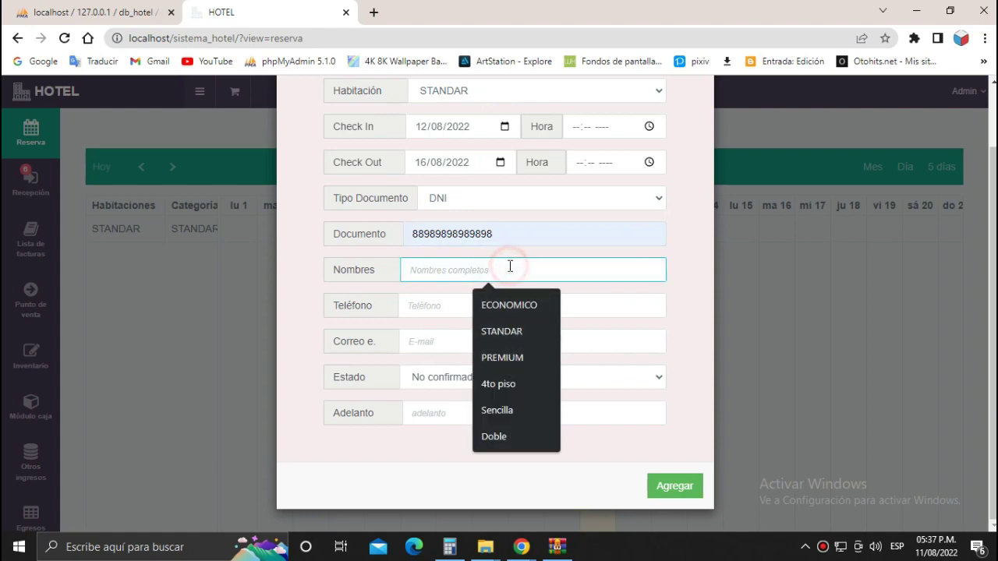
text(ANDRES)
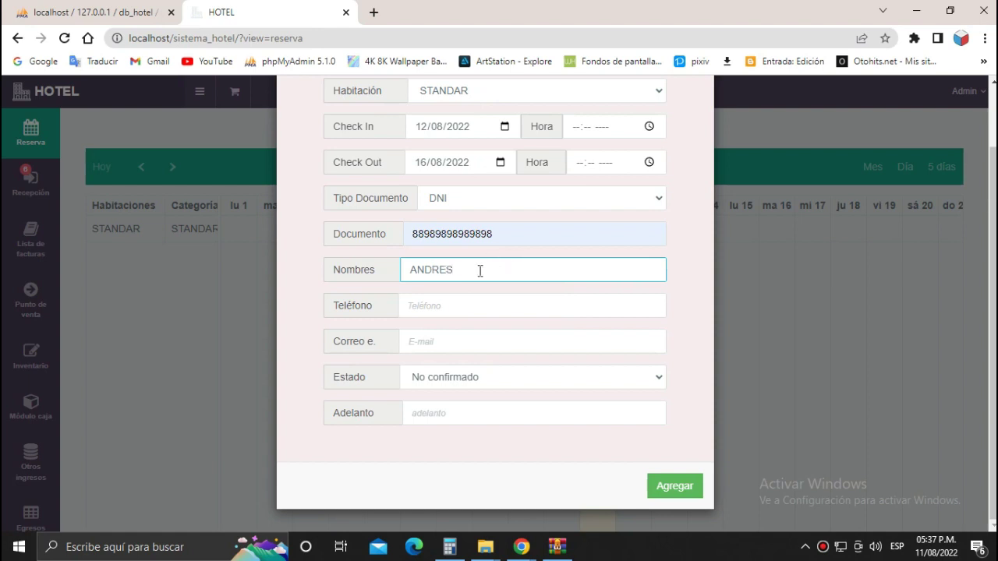
Submit the reservation again and dismiss the missing-data warning.
click(480, 303)
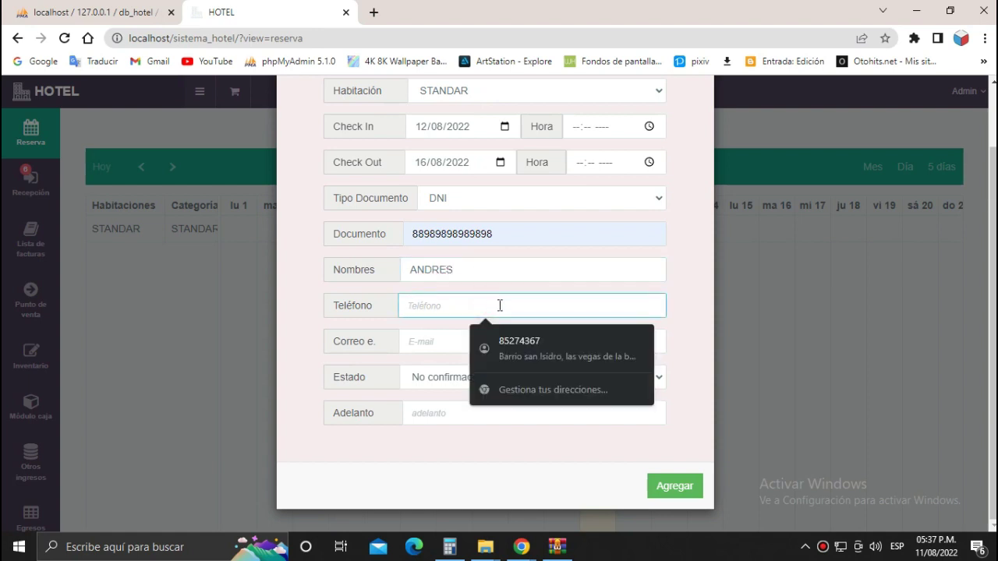
click(434, 318)
click(412, 446)
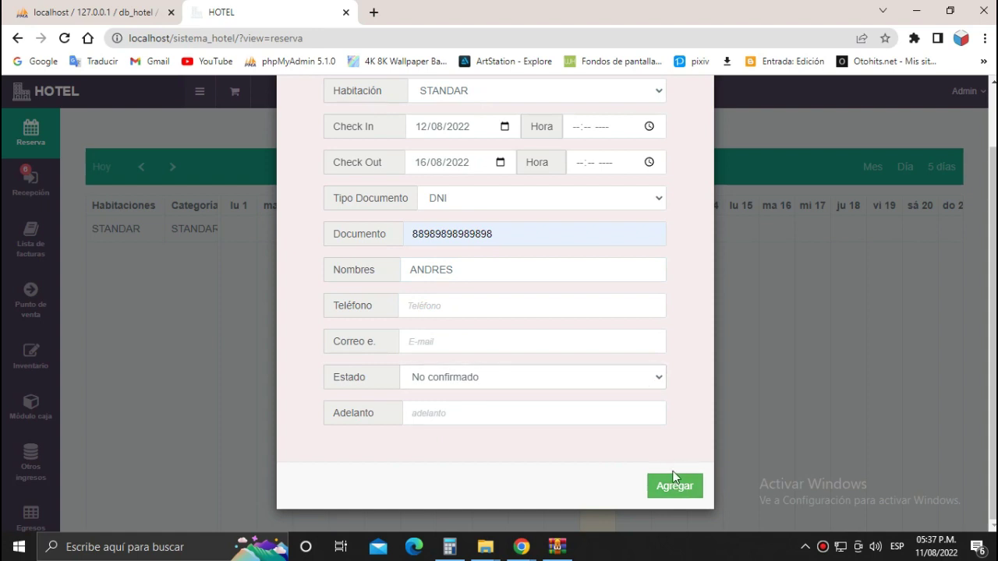
click(675, 487)
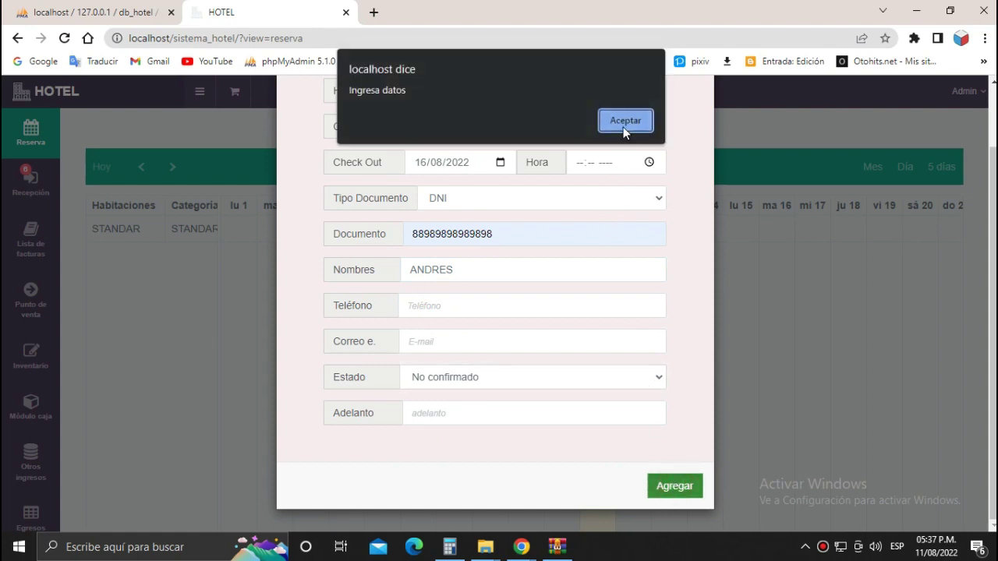
click(625, 125)
scroll(616, 218, up, 1)
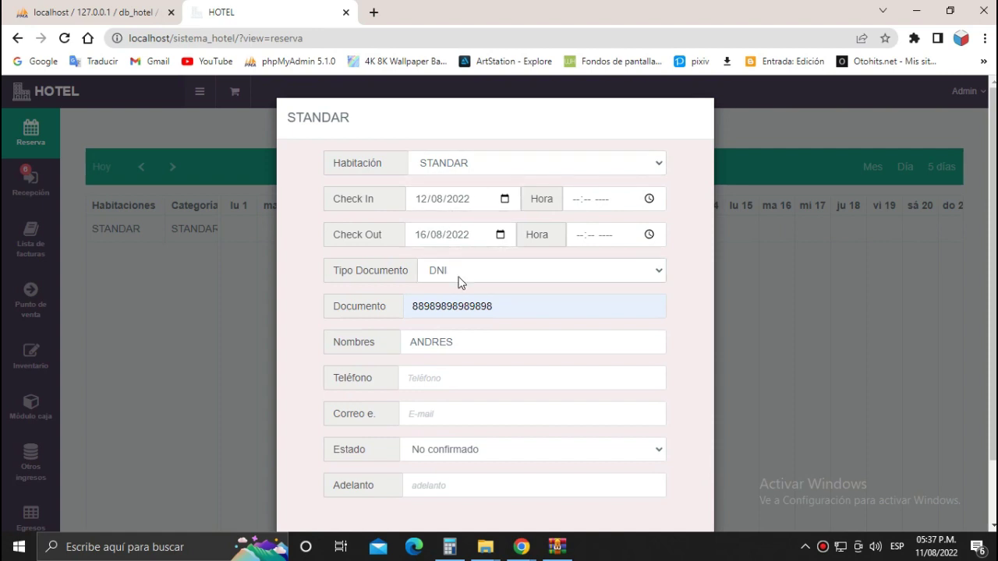
scroll(440, 282, down, 1)
Enter the guest's phone number and retry saving, dismissing the missing-data warning.
click(446, 305)
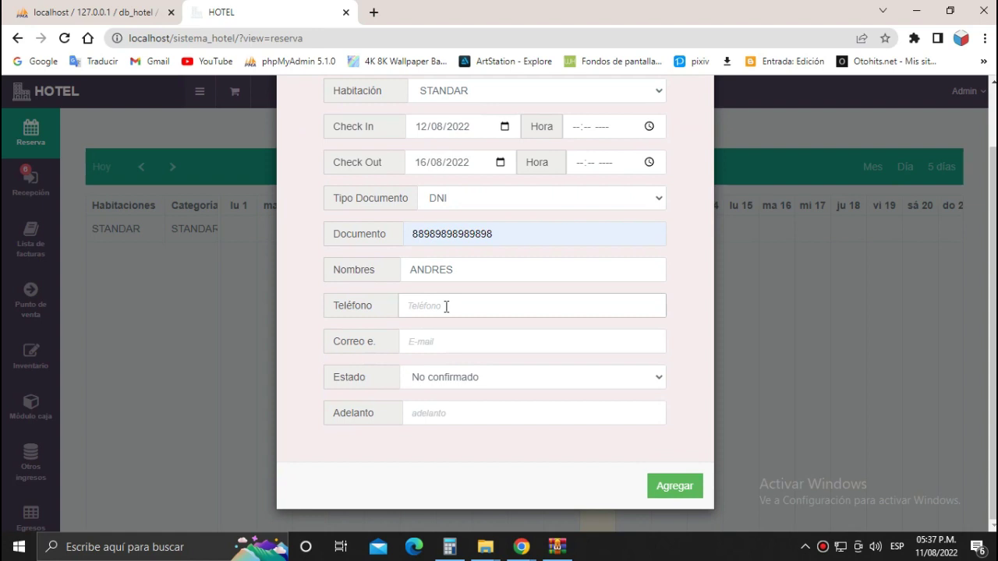
click(448, 304)
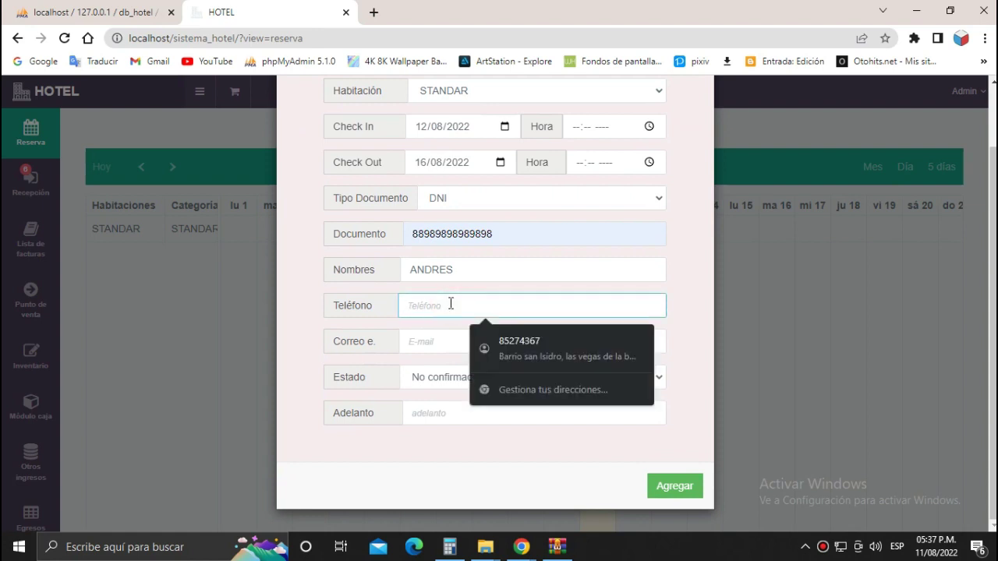
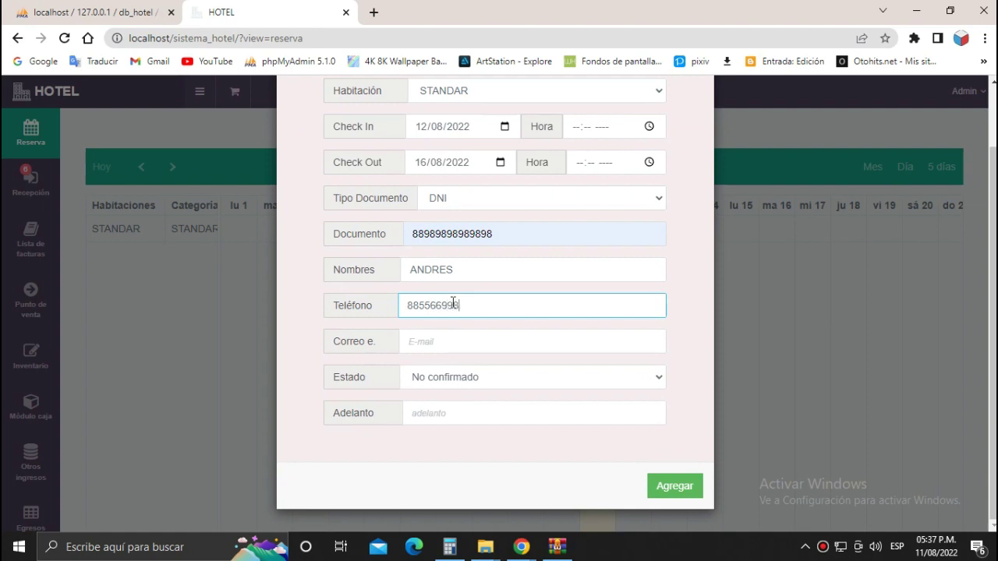
click(663, 485)
click(625, 119)
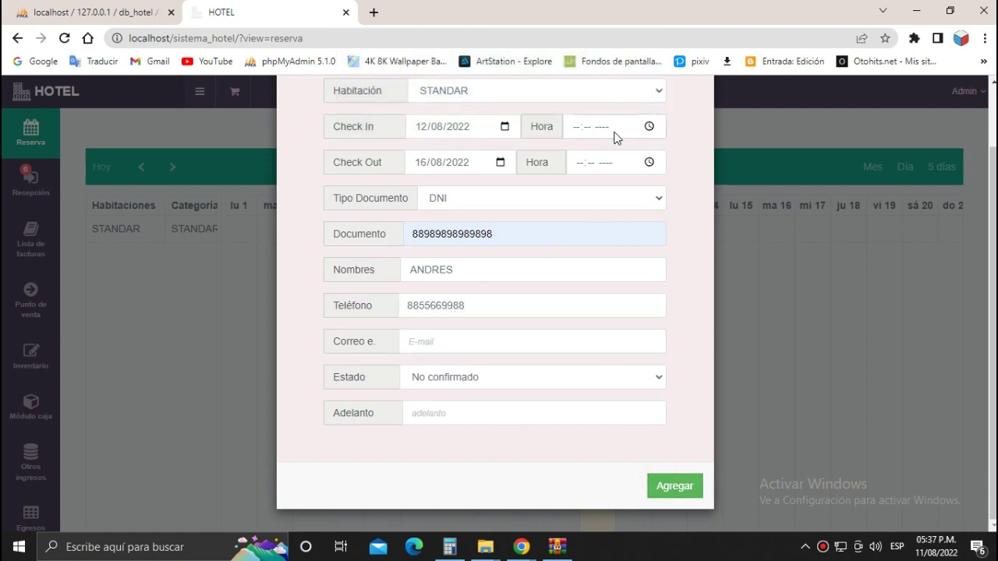
Fill the guest's e-mail from autofill and save the STANDAR booking for 12–16 August 2022.
click(468, 342)
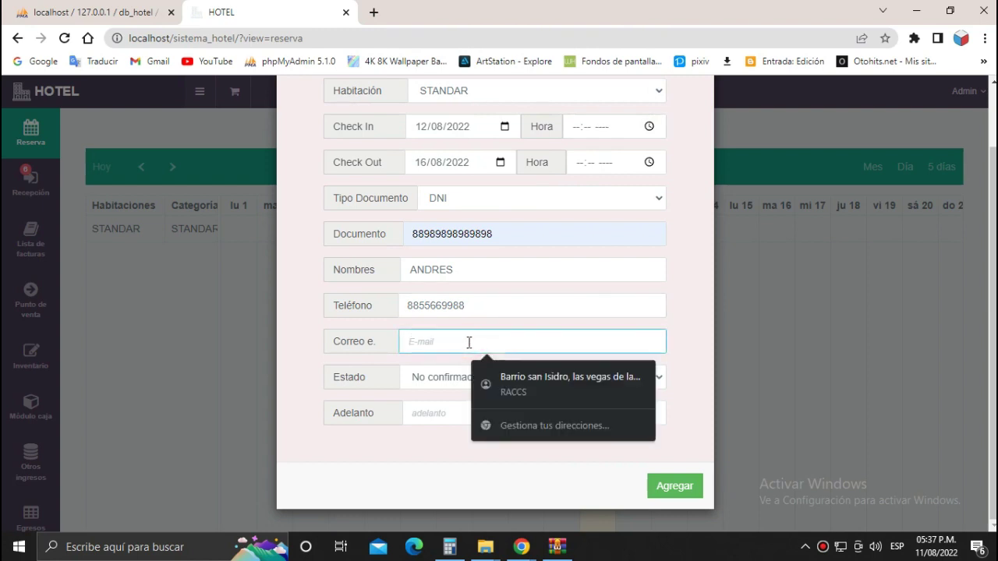
text(ANDRES)
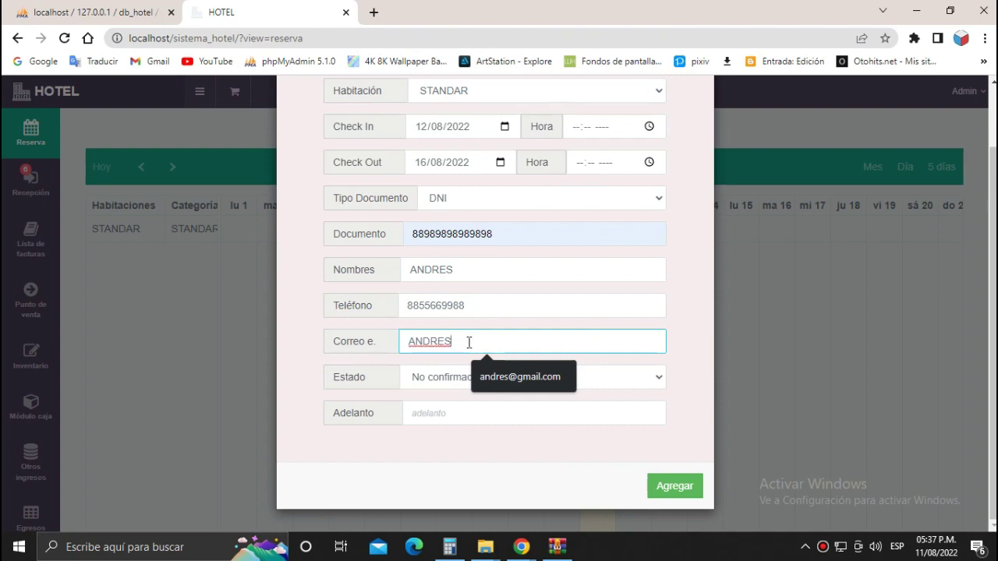
click(502, 373)
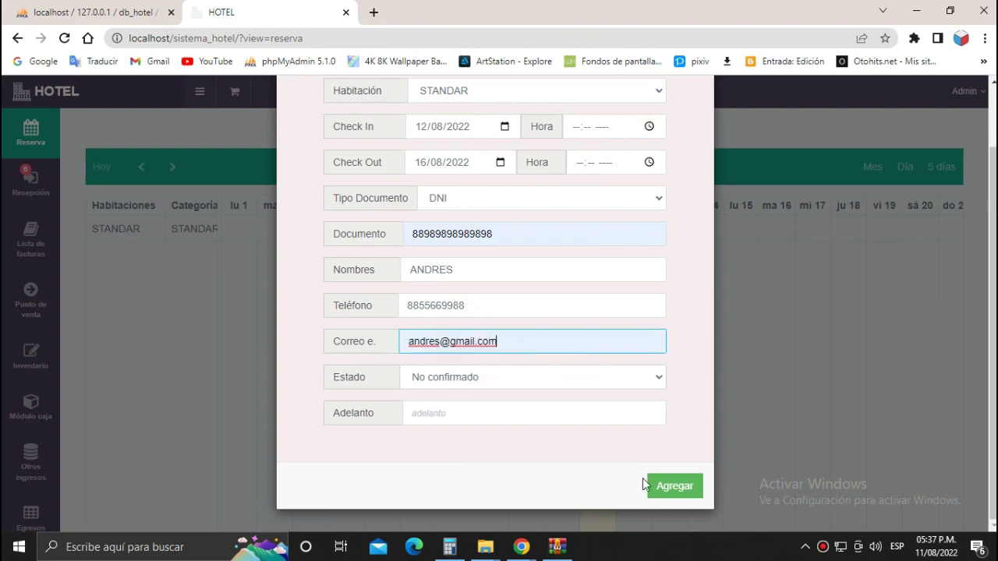
click(667, 487)
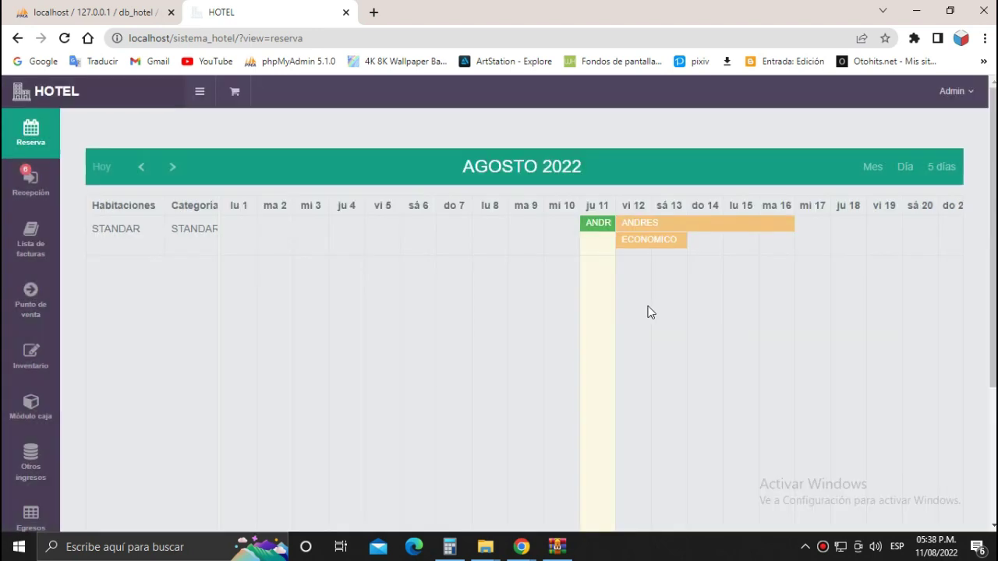
Cancel the ECONOMICO reservation from its details panel.
right_click(665, 242)
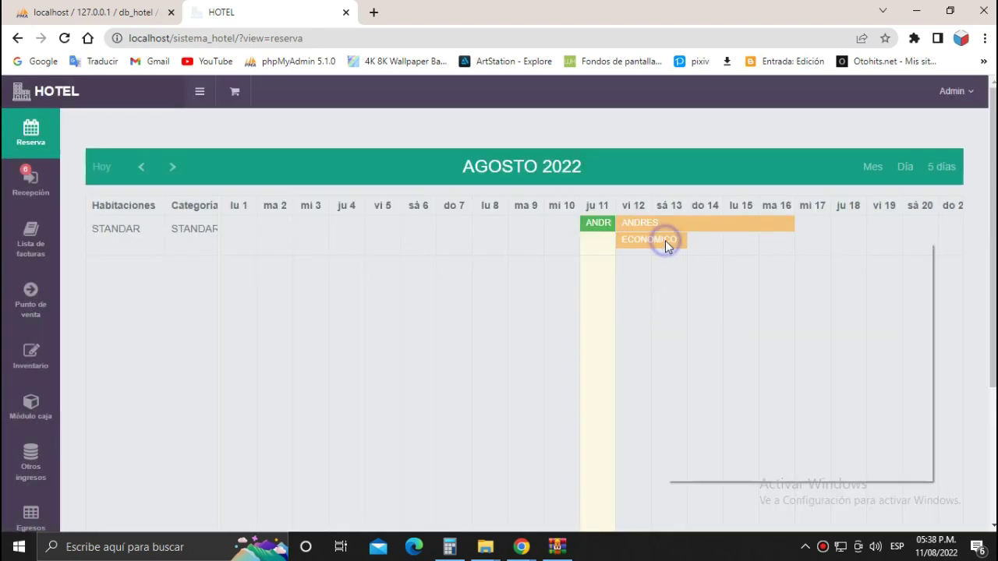
click(618, 387)
click(637, 240)
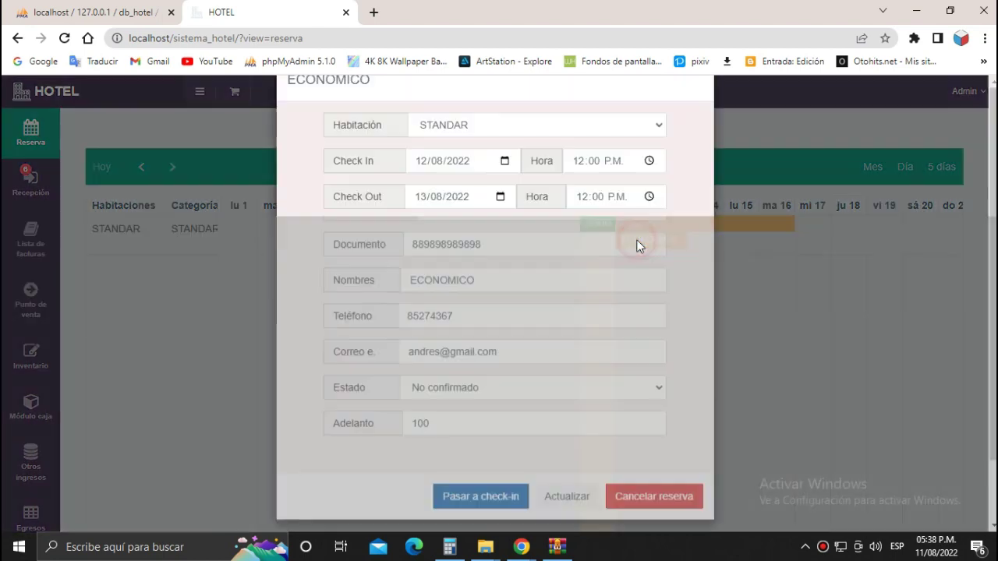
scroll(546, 375, down, 1)
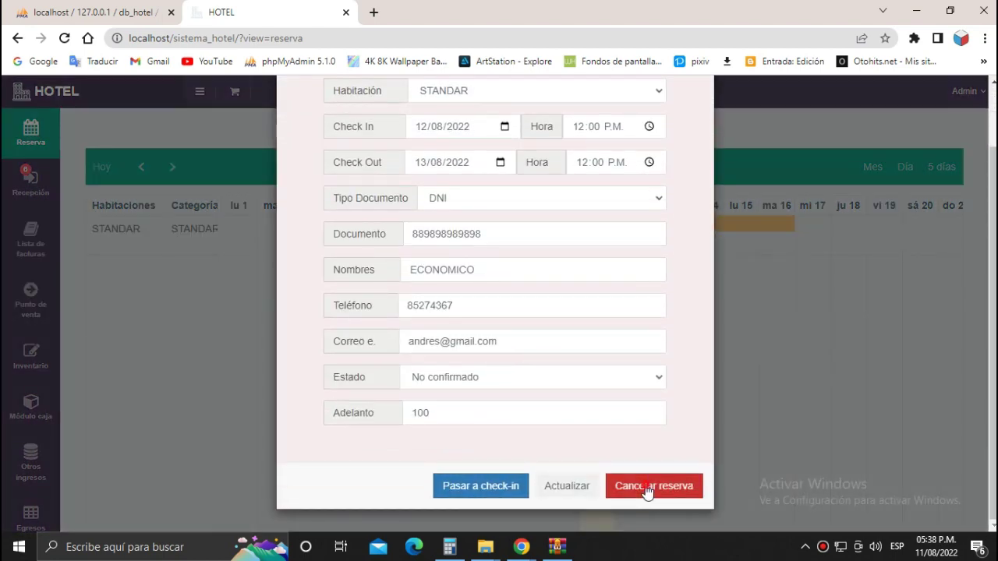
click(648, 488)
Go to the Cierre caja page under Módulo caja.
scroll(684, 350, down, 2)
scroll(681, 345, up, 2)
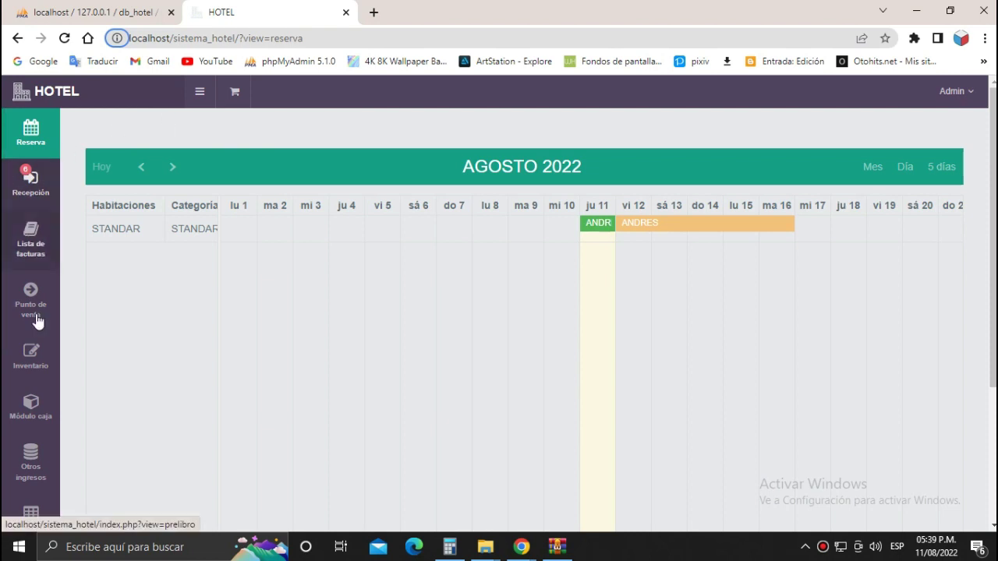
mouse_move(37, 411)
click(109, 422)
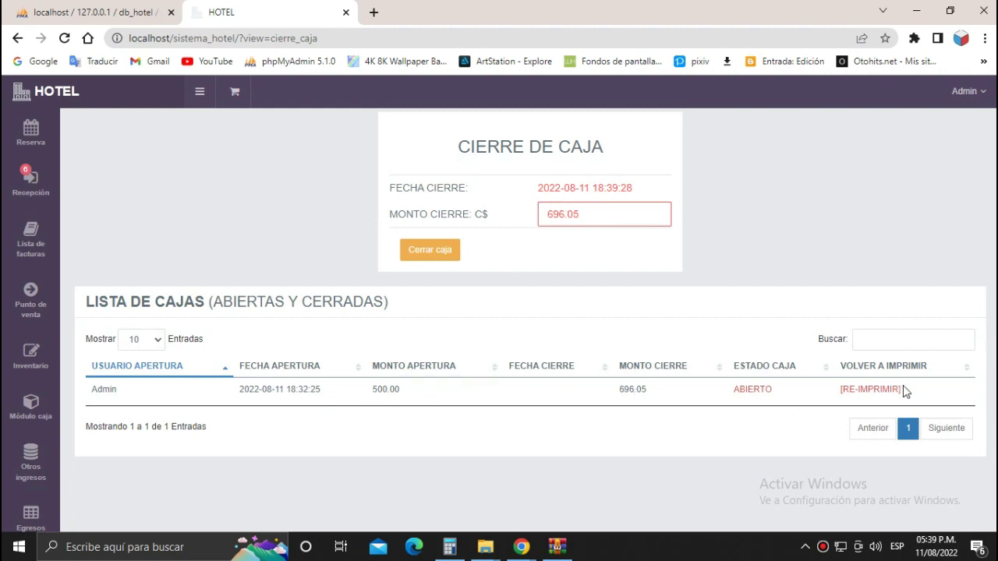
Close the cash box at C$ 696.05 and check the Reserva and Recepción pages.
click(434, 249)
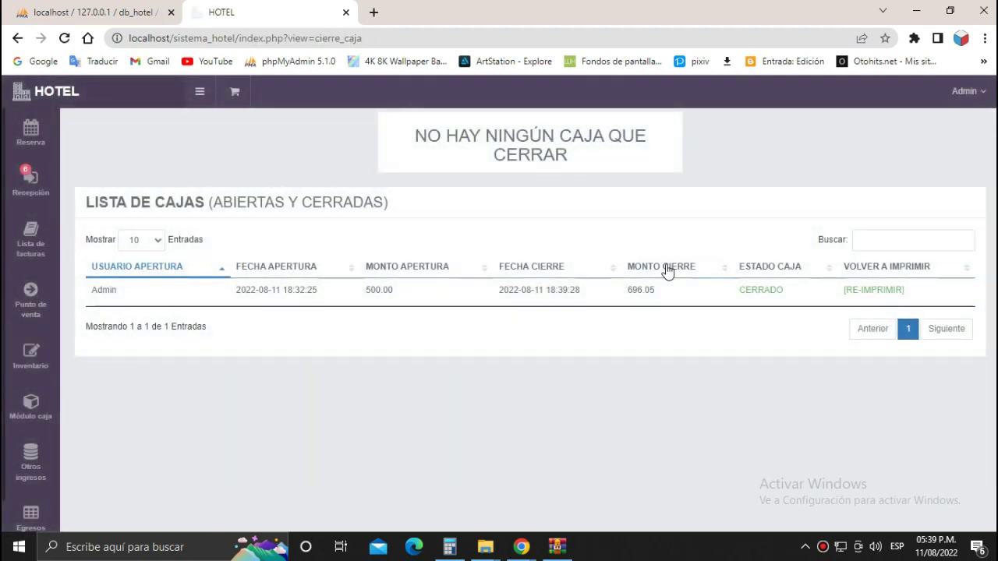
click(40, 144)
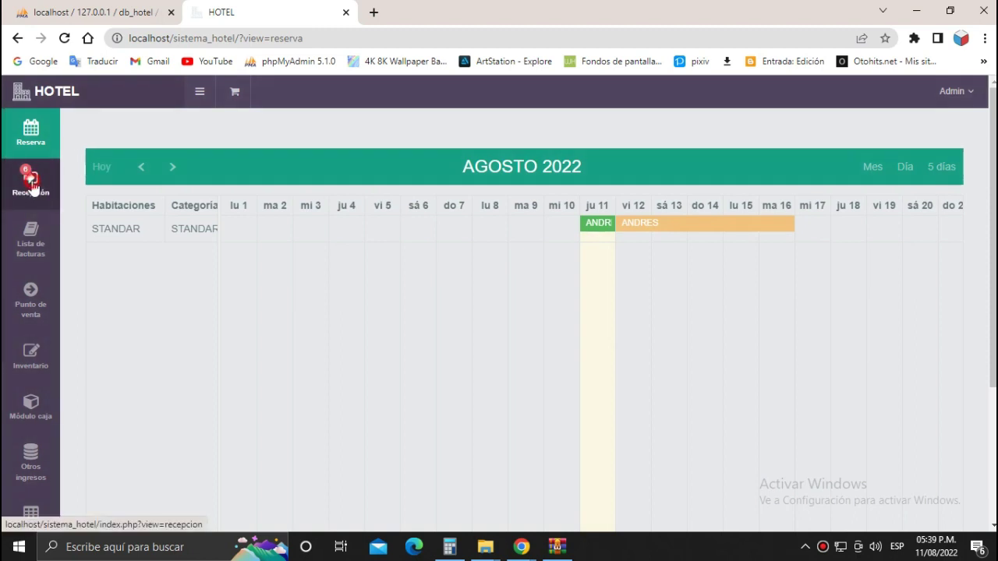
click(32, 187)
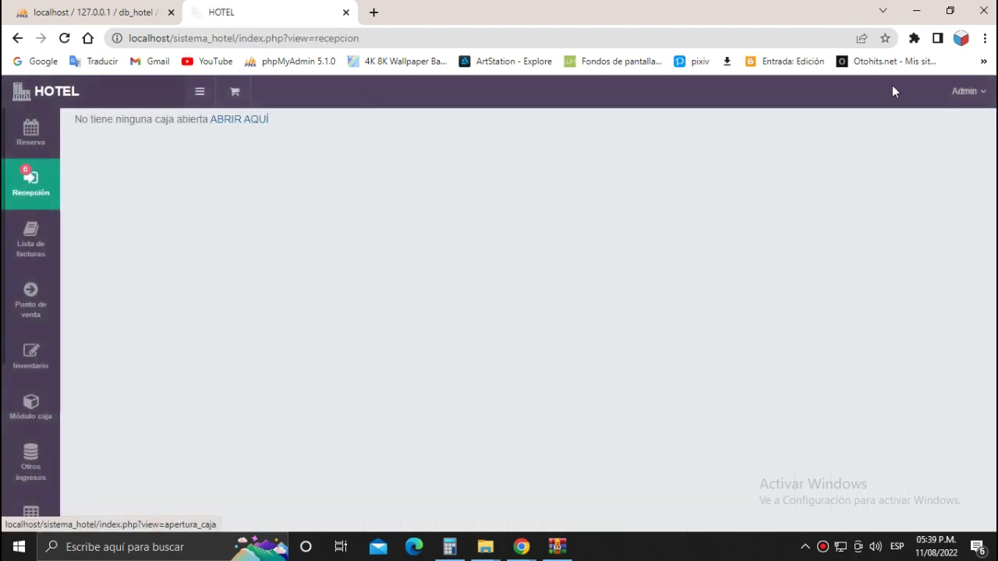
Log out of the hotel system via Admin > Salir and bring up the sistema_hotel archive's options.
click(982, 91)
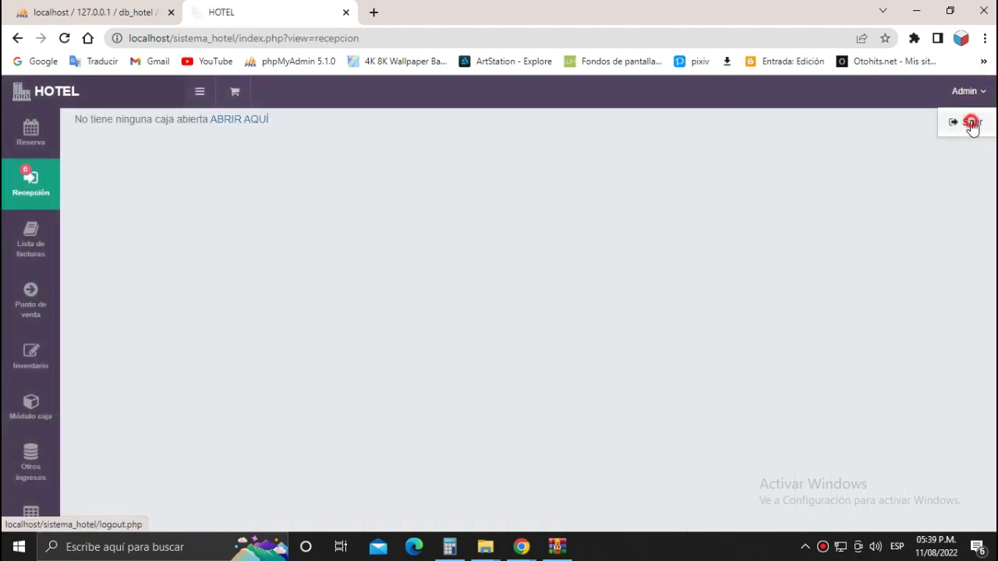
click(971, 123)
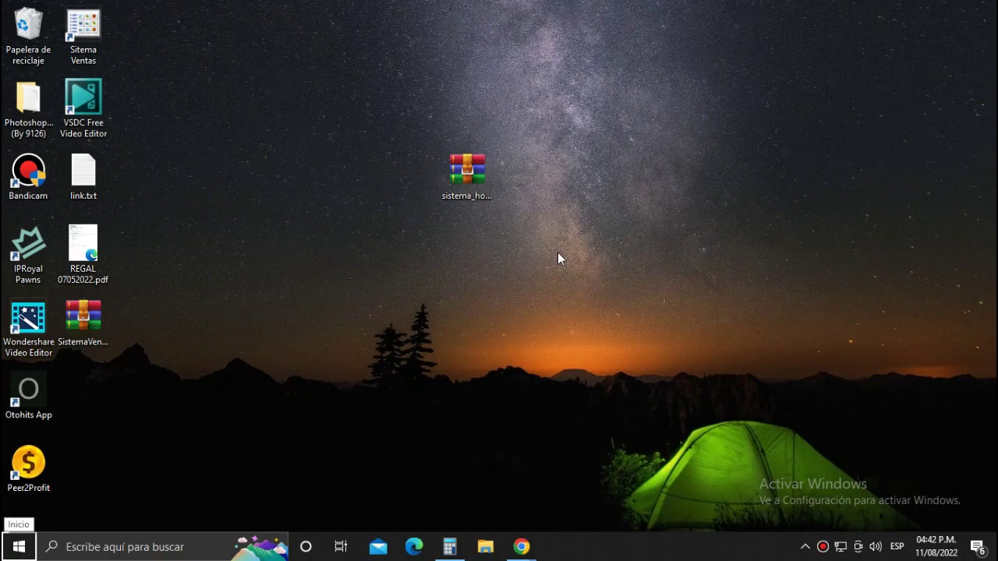
right_click(472, 183)
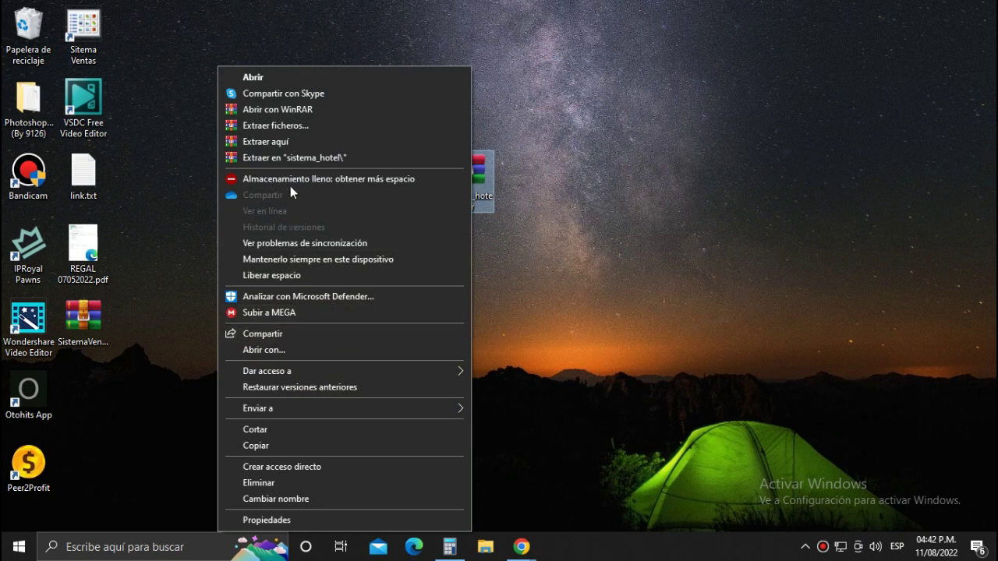
Extract the sistema_hotel archive onto the desktop and cut the extracted folder.
click(284, 143)
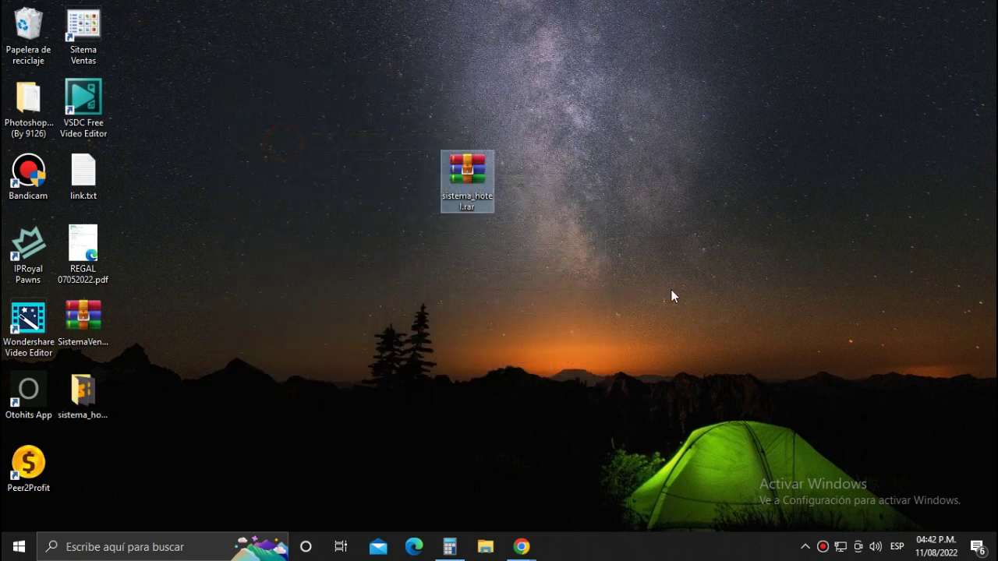
drag(83, 390, 470, 275)
right_click(466, 326)
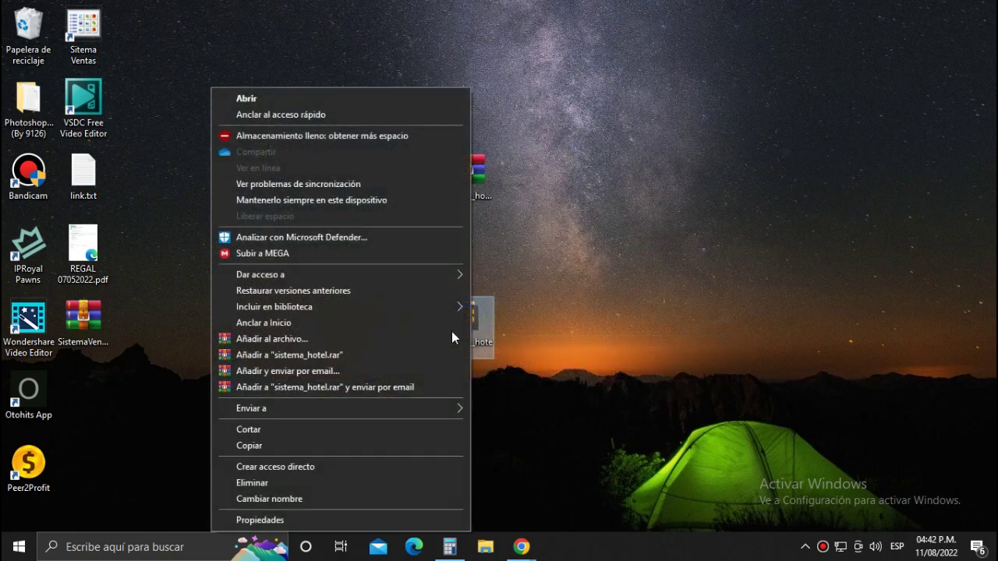
click(265, 435)
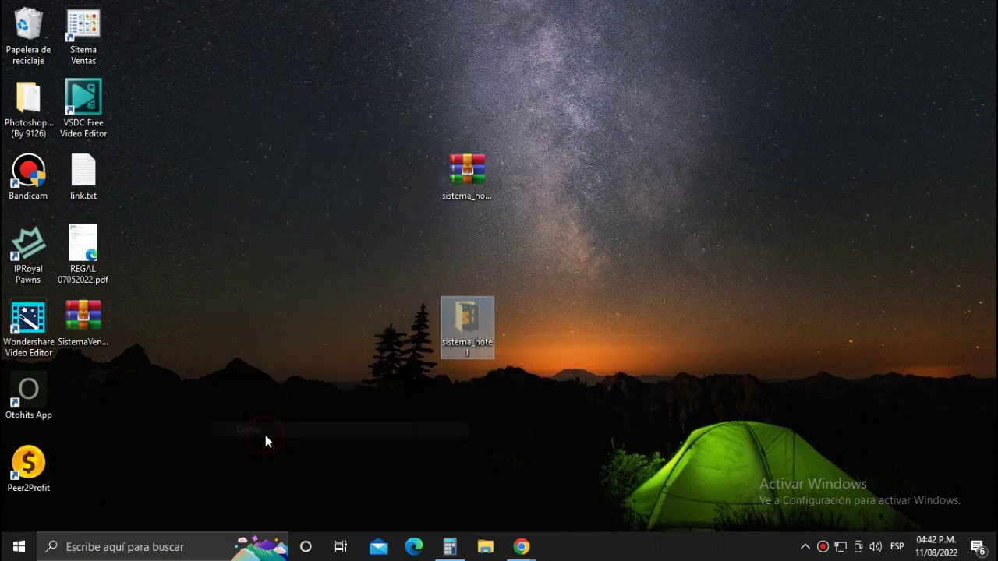
Paste the sistema_hotel folder into C:\xampp\htdocs and open it.
click(483, 546)
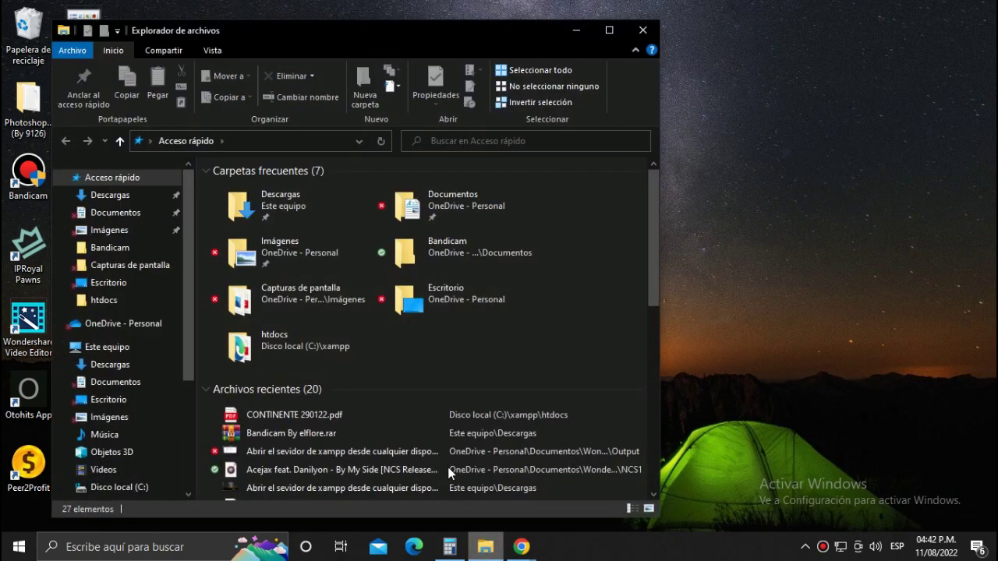
click(123, 487)
double_click(233, 358)
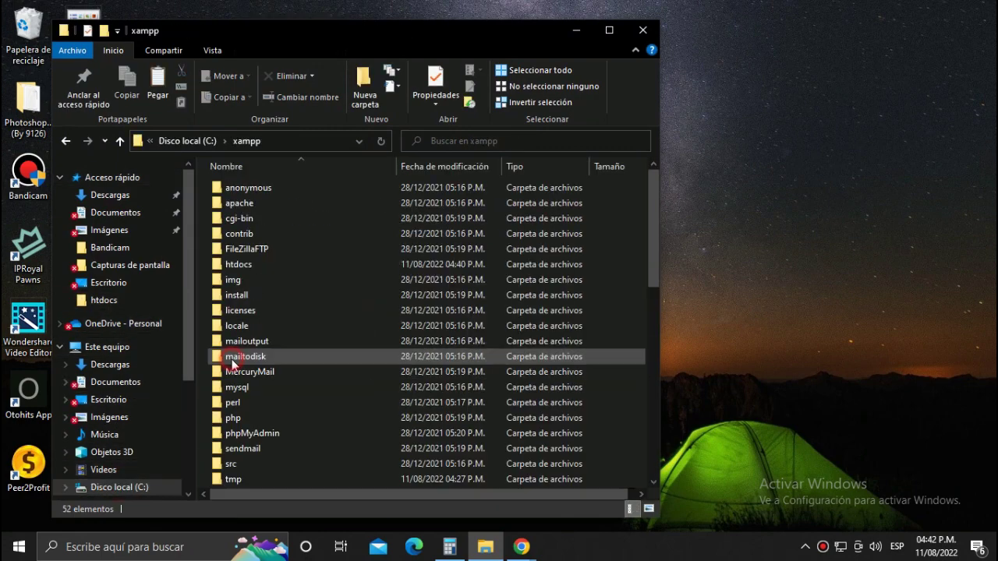
double_click(240, 265)
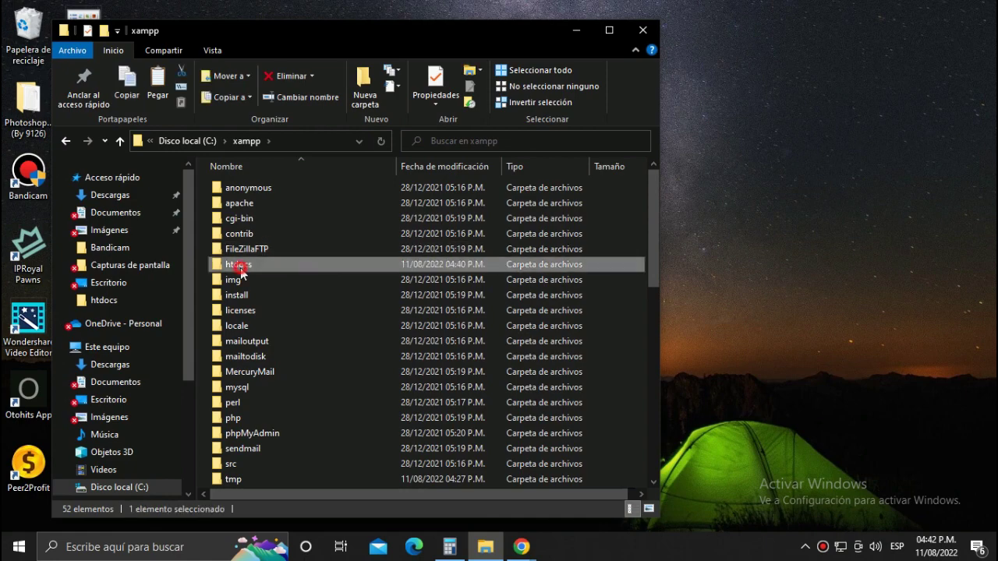
right_click(283, 367)
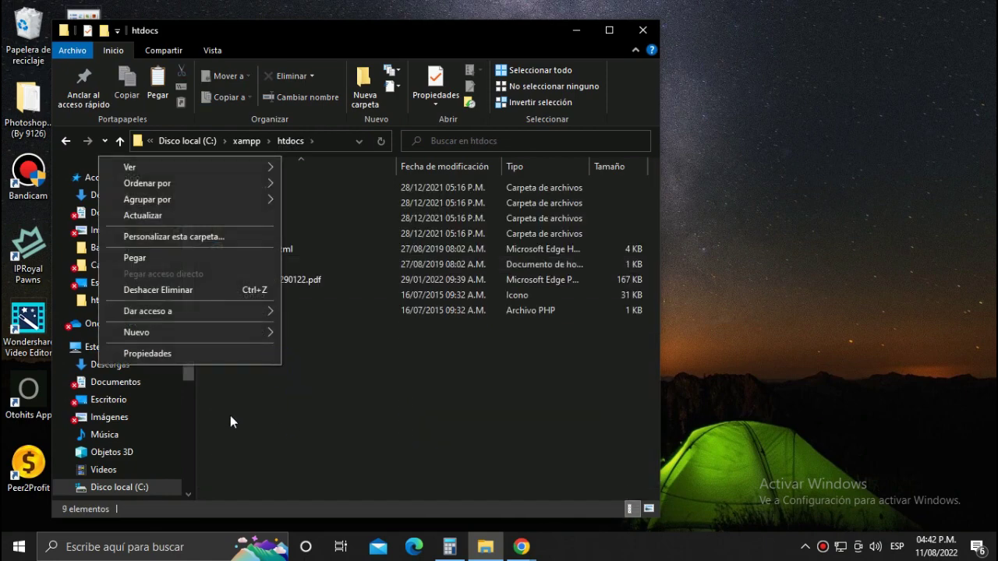
click(150, 258)
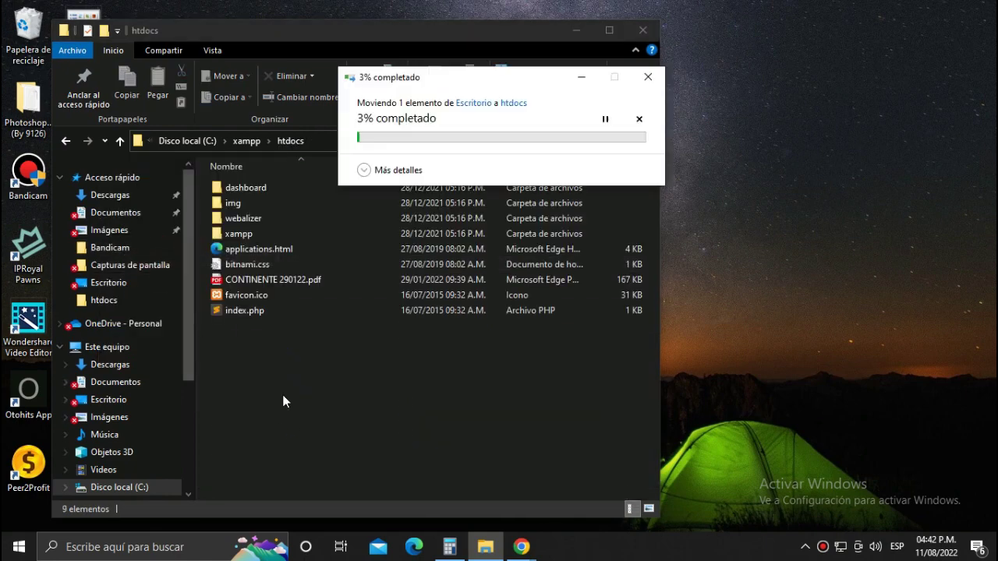
double_click(266, 327)
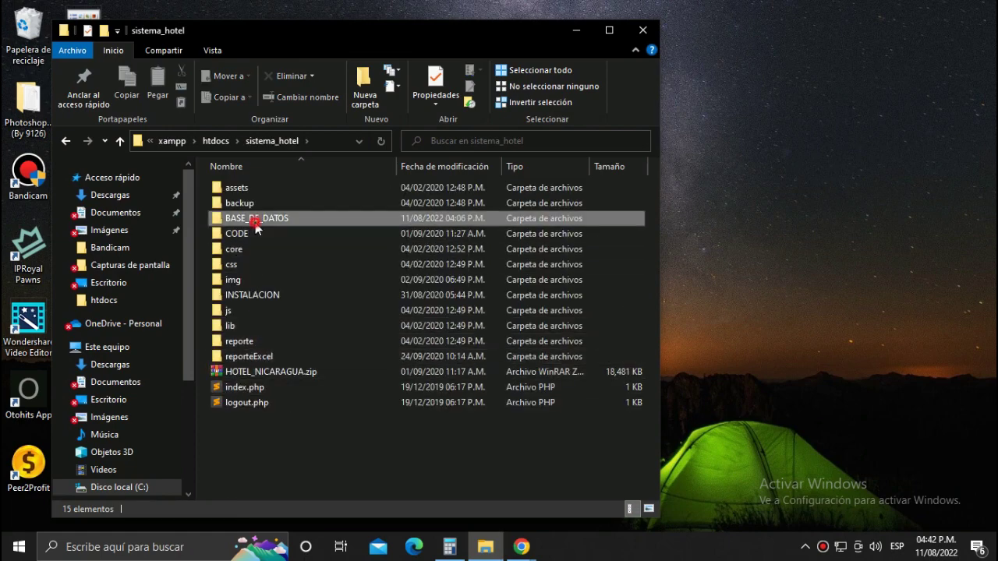
Open BASE_DE_DATOS and preview db_hotel.sql, then close the viewer.
double_click(255, 221)
double_click(247, 189)
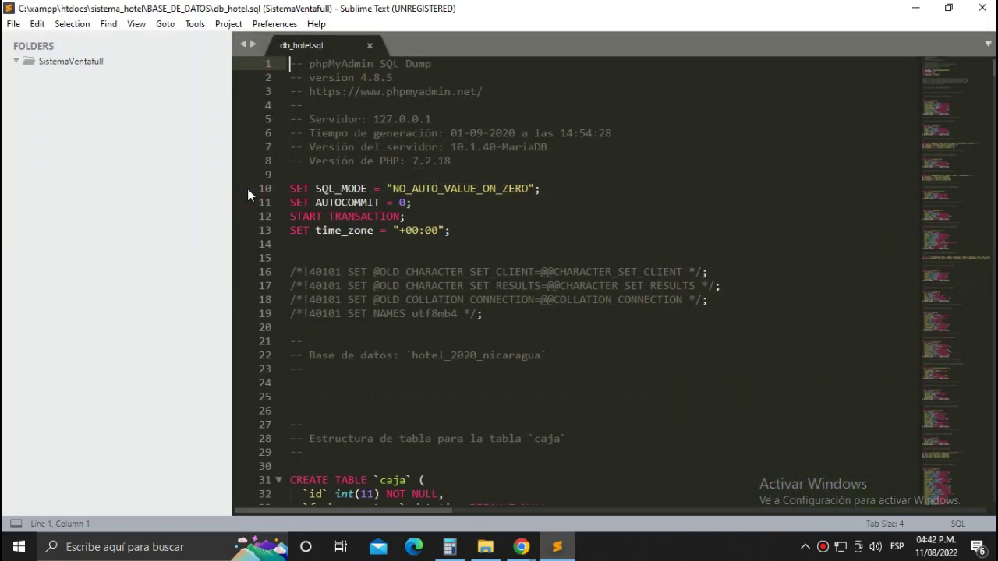
click(579, 283)
click(977, 7)
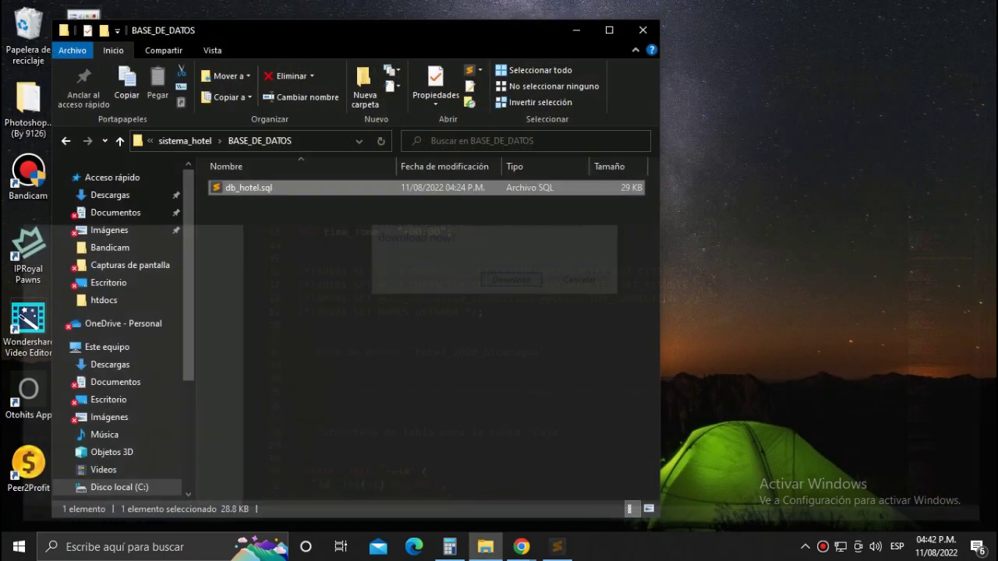
Copy the file name db_hotel without renaming the file.
click(248, 191)
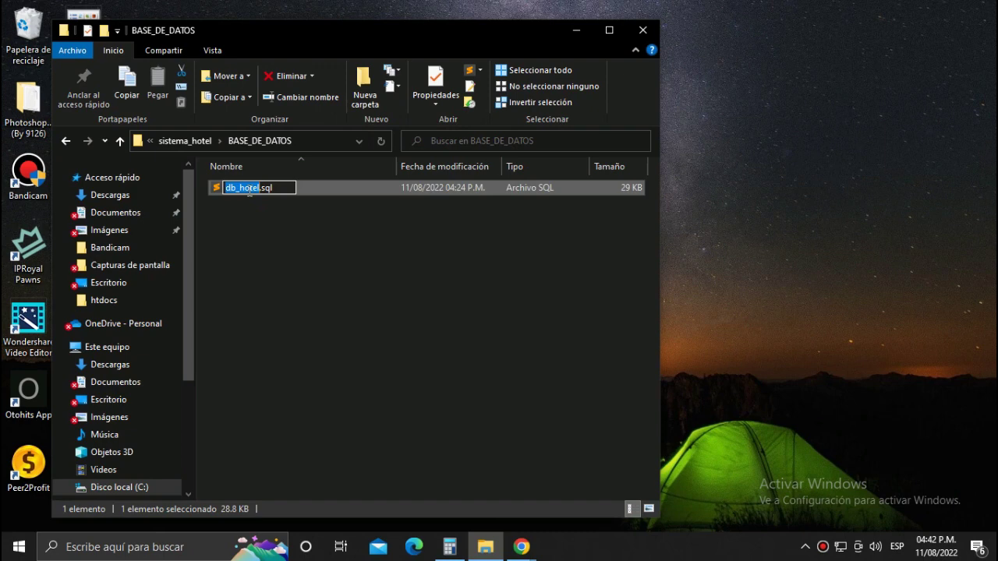
right_click(250, 190)
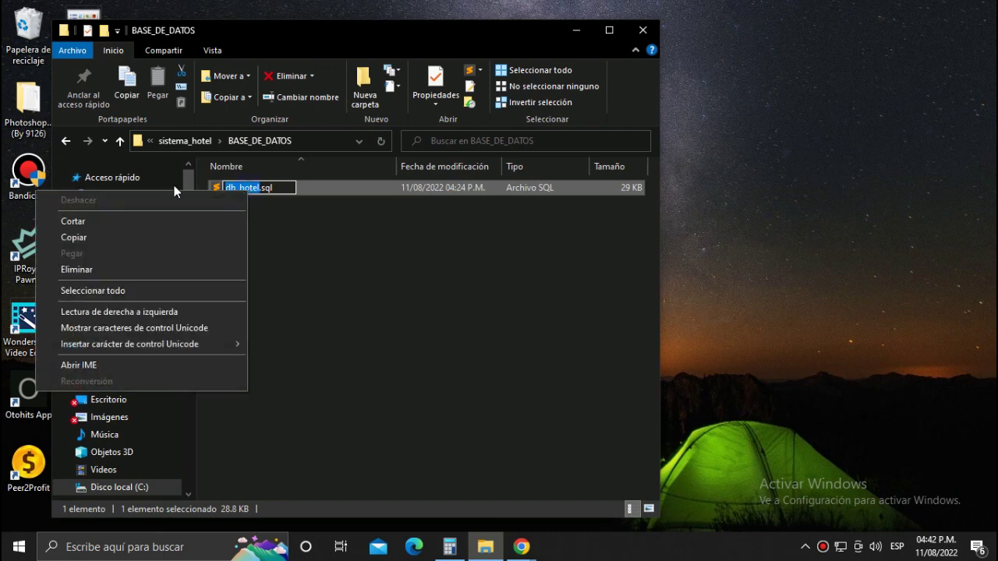
click(81, 239)
click(485, 278)
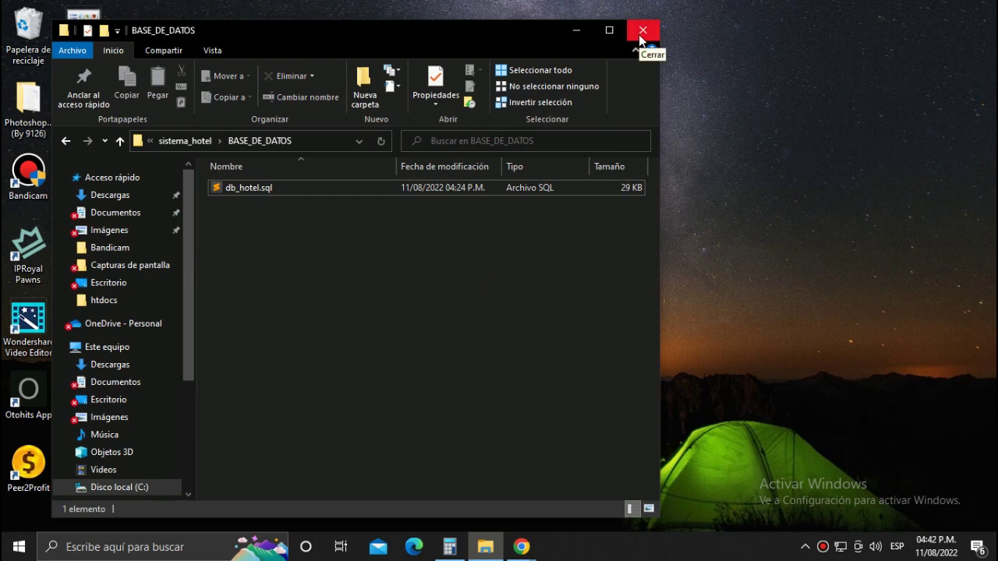
Bring Chrome to the front and load the typed phpMyAdmin address on localhost.
mouse_move(518, 549)
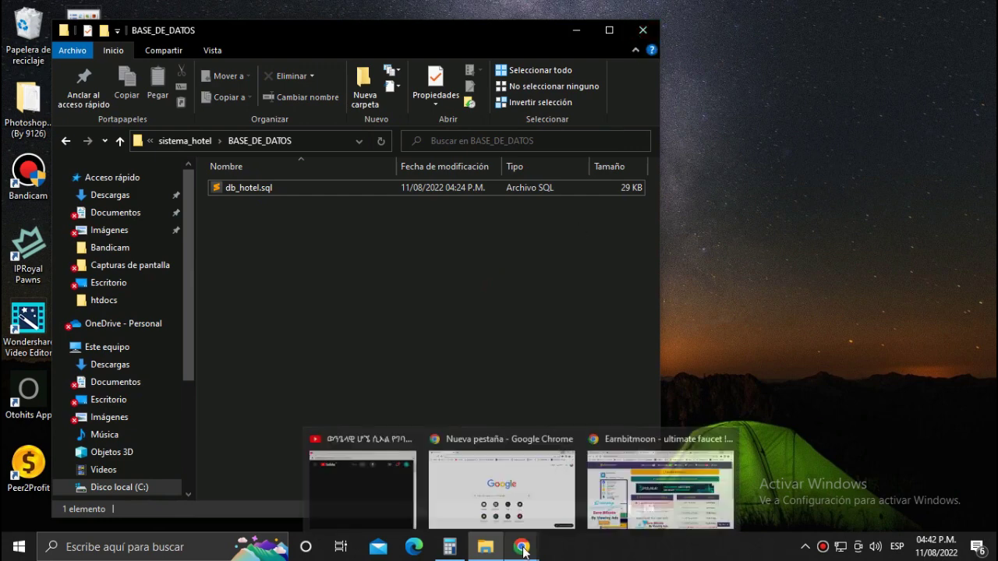
click(501, 487)
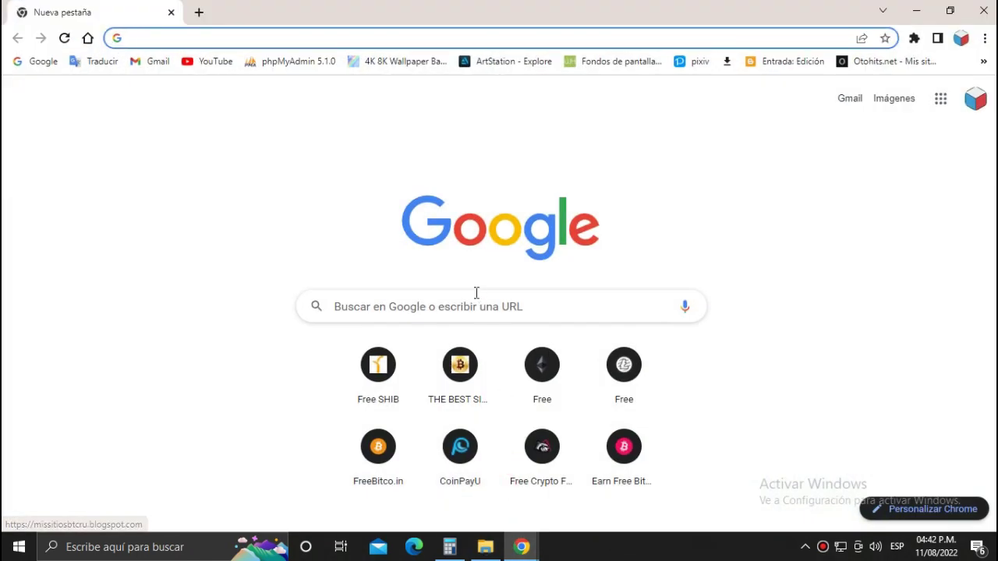
click(265, 38)
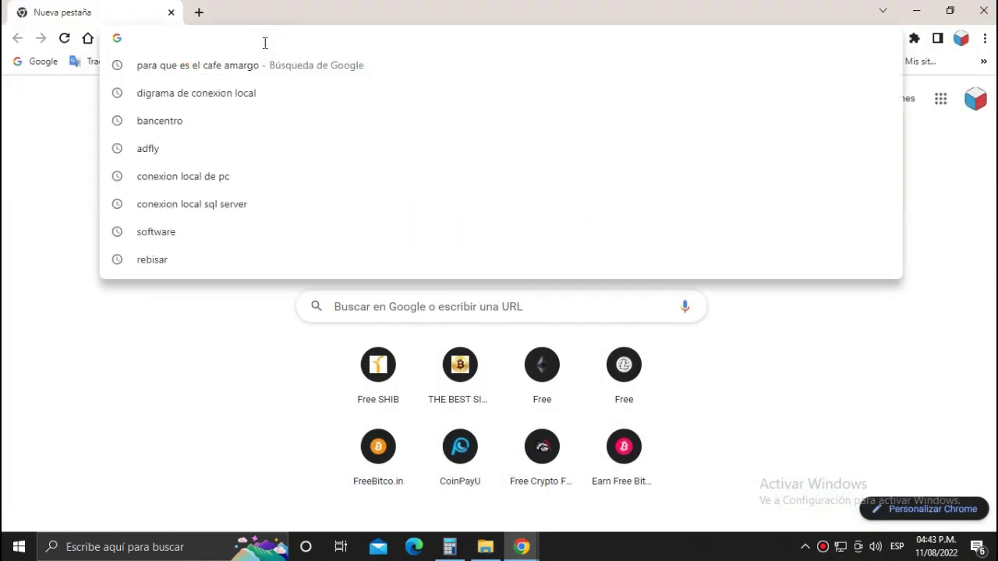
text(lo)
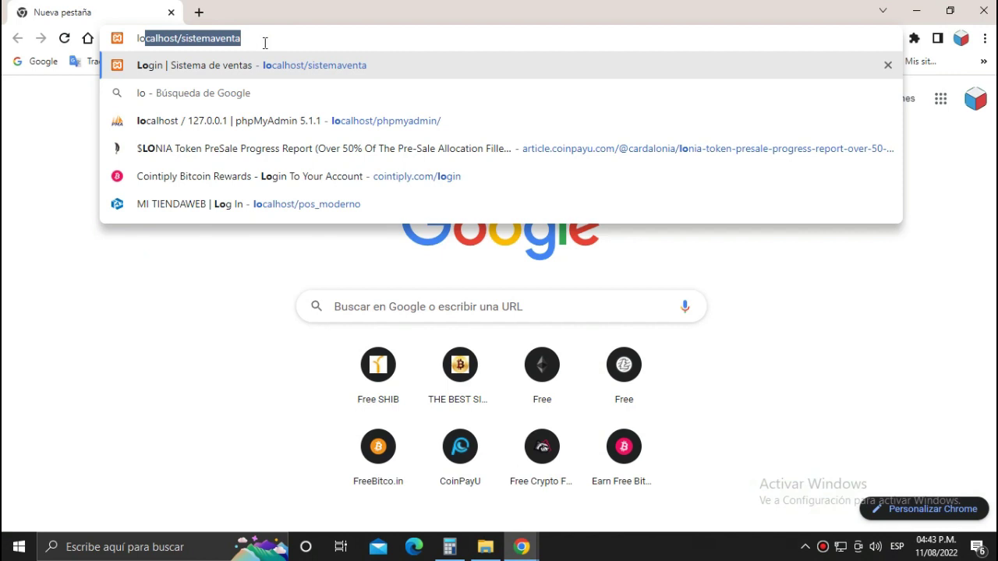
text(calh)
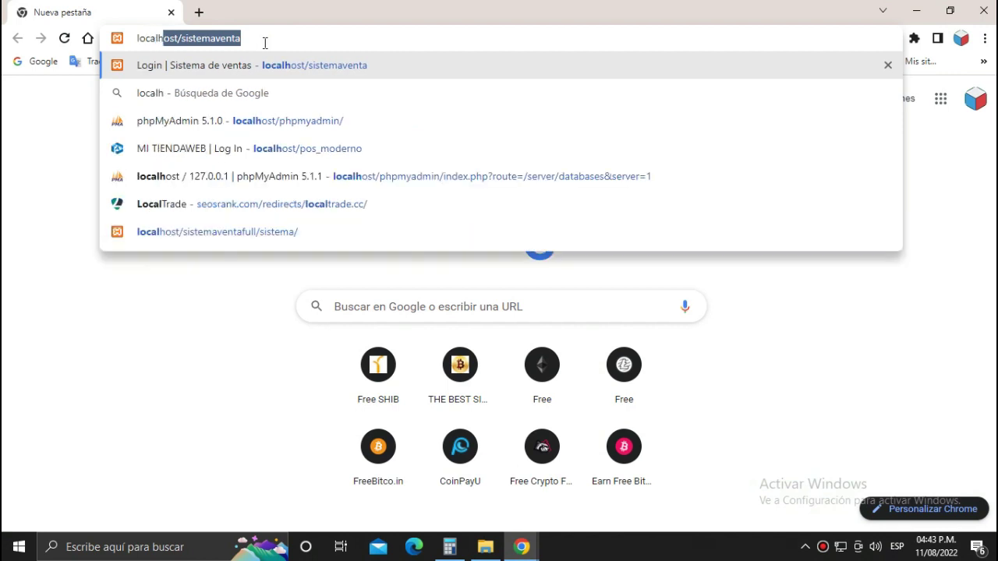
text(o)
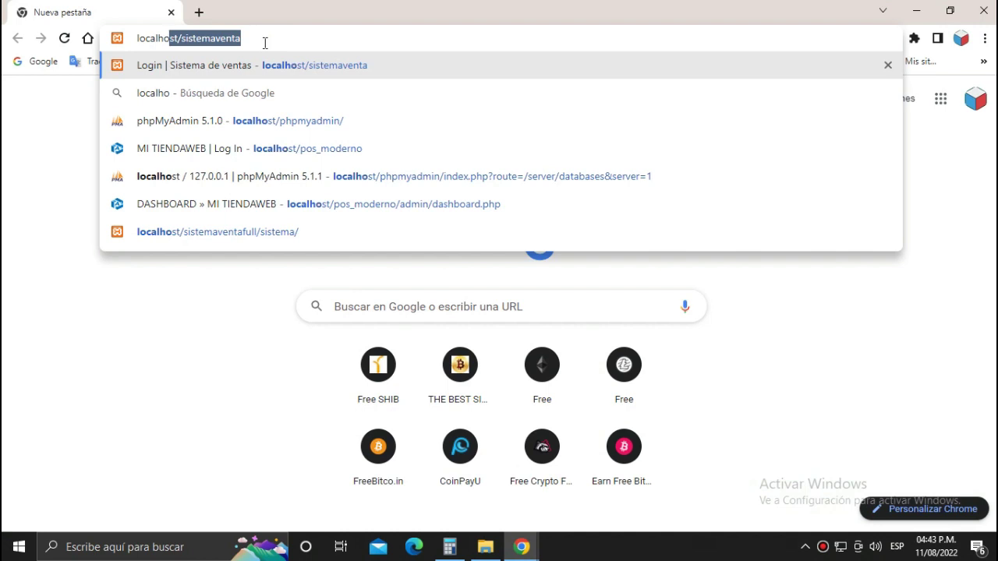
text(st)
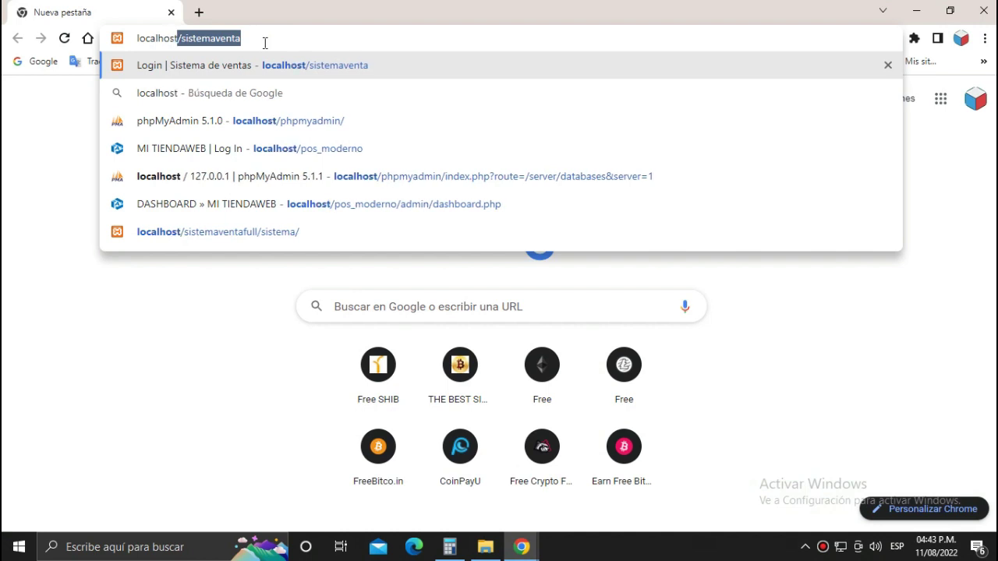
text(/)
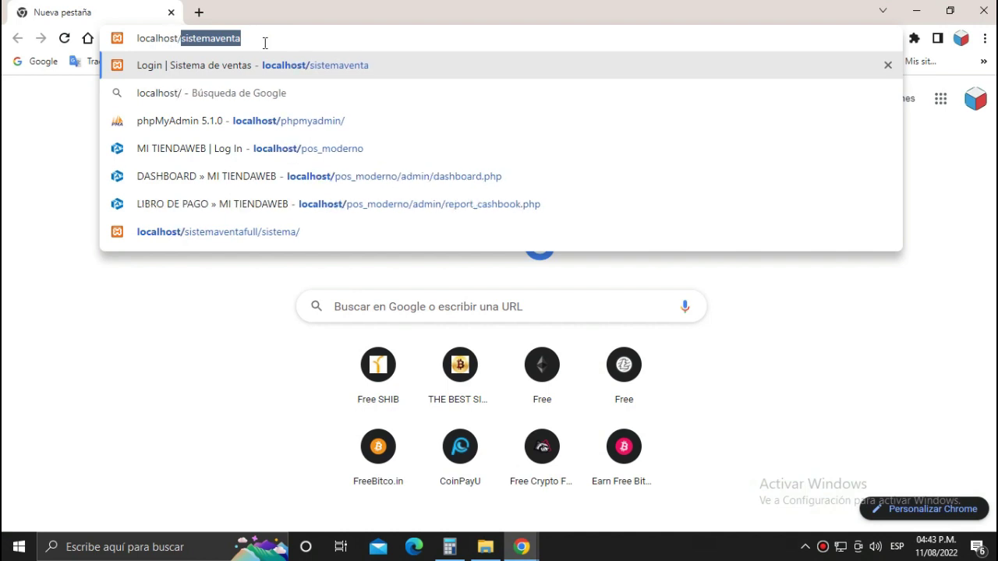
text(p)
text(phpmyadmin/)
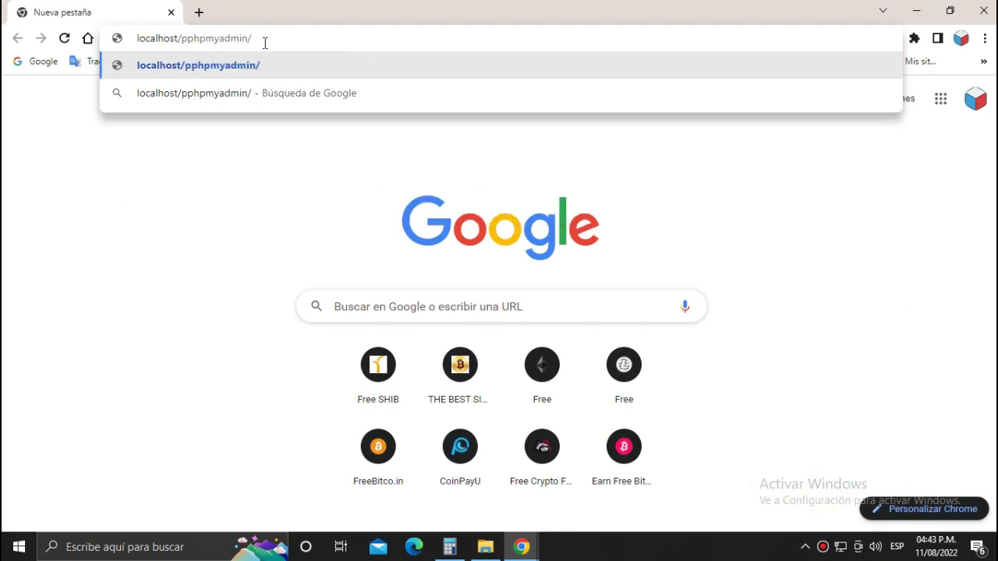
key(Return)
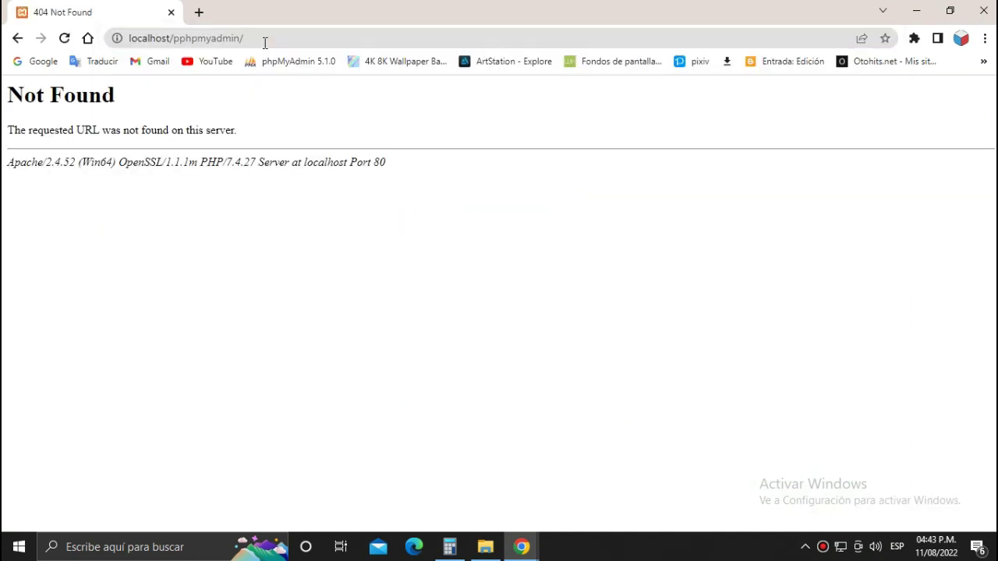
Remove the extra p so the address reads localhost/phpmyadmin/, and load it.
click(179, 38)
click(178, 38)
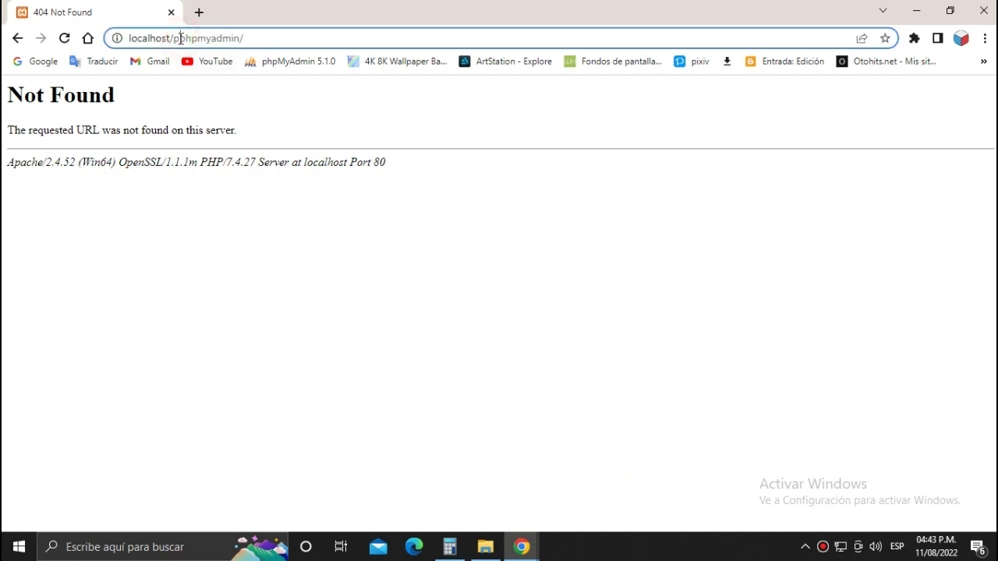
key(BackSpace)
click(249, 38)
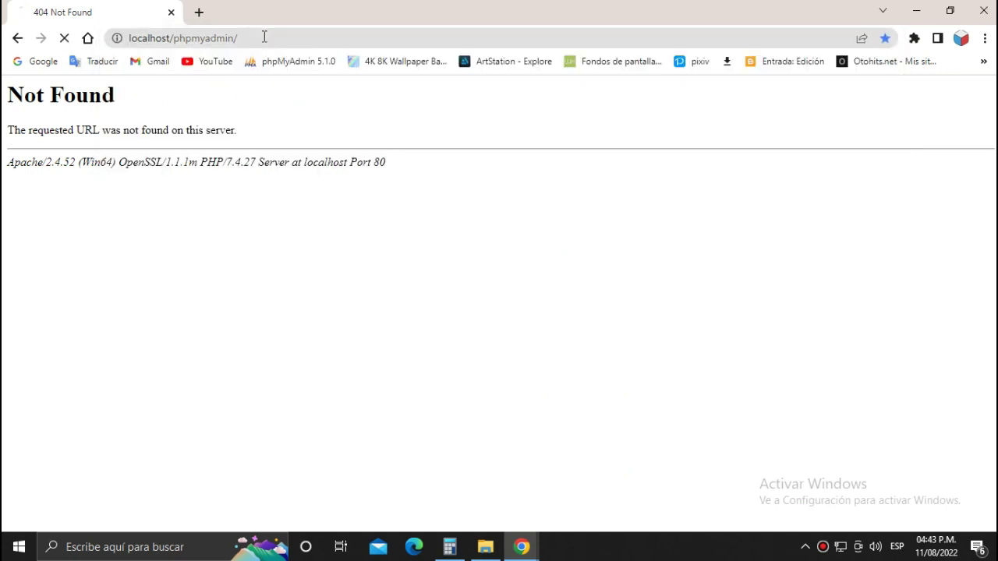
key(Return)
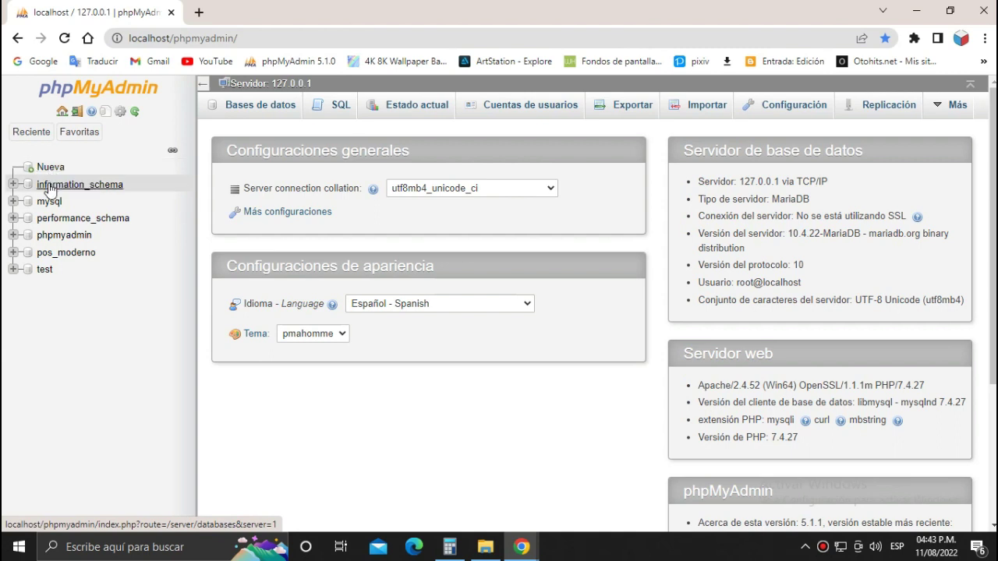
Paste db_hotel into the new database name field and create the database.
click(51, 169)
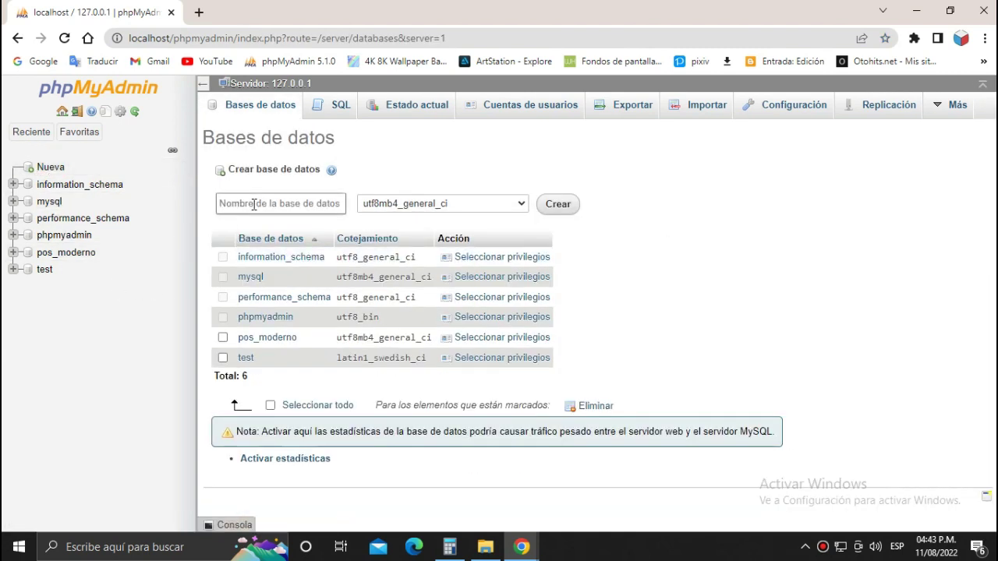
click(253, 204)
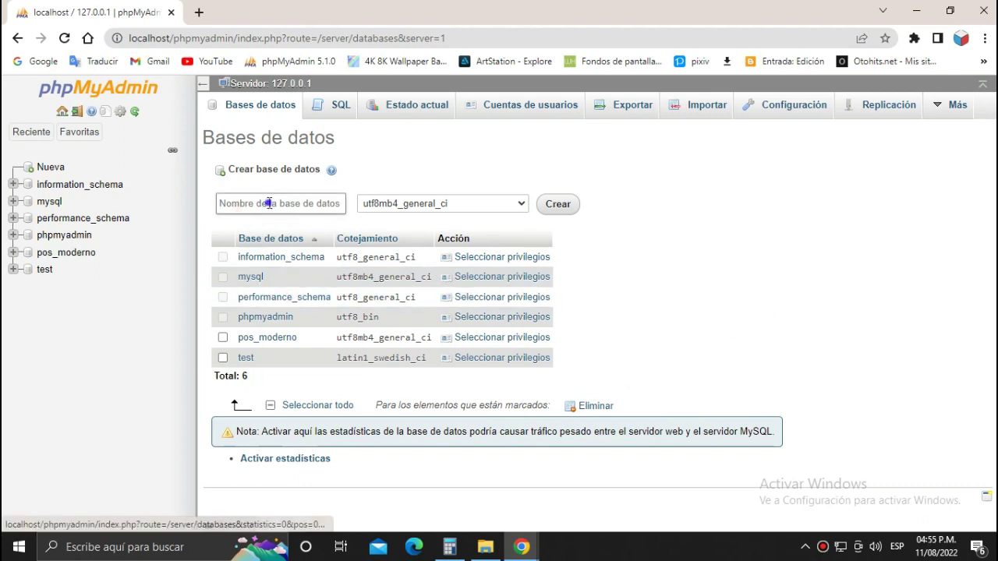
right_click(269, 203)
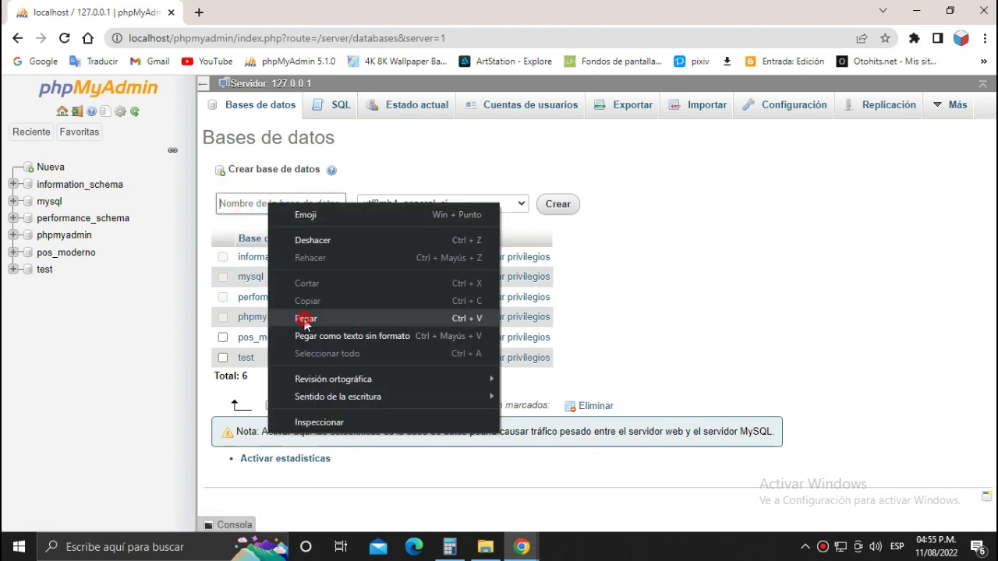
click(306, 318)
click(558, 205)
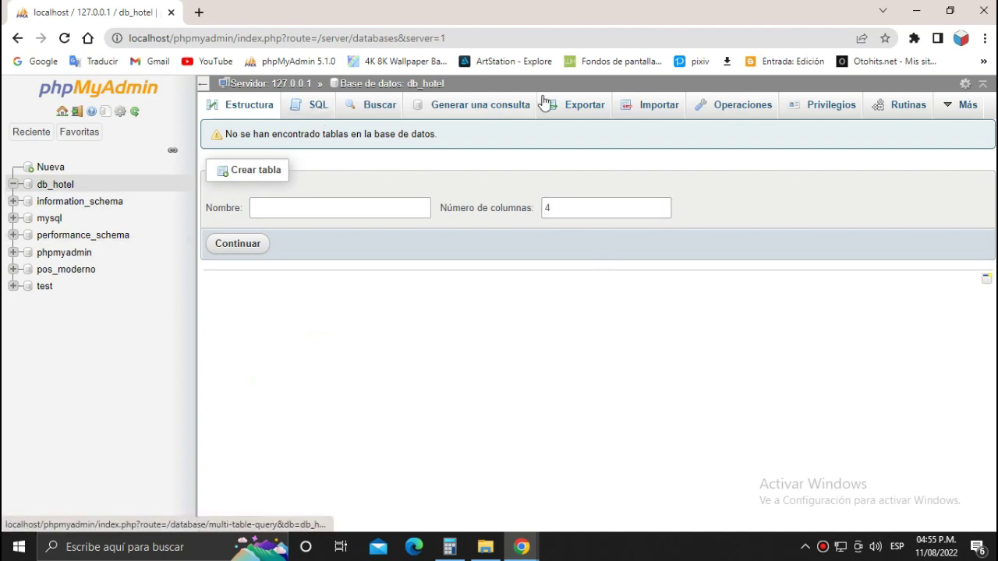
On db_hotel's Importar tab, choose C:\xampp\htdocs\sistema_hotel\BASE_DE_DATOS\db_hotel.sql and click Continuar.
click(647, 109)
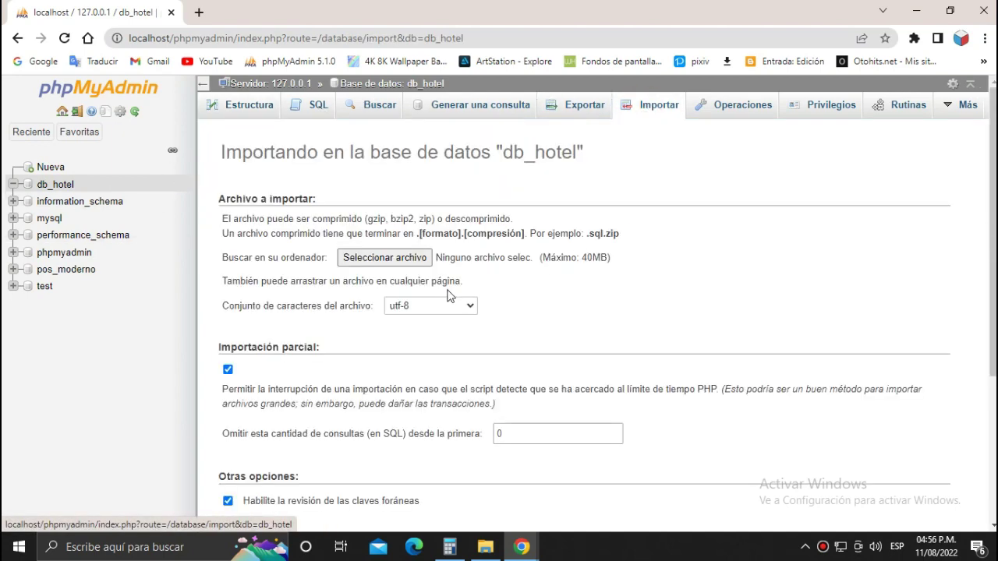
click(396, 259)
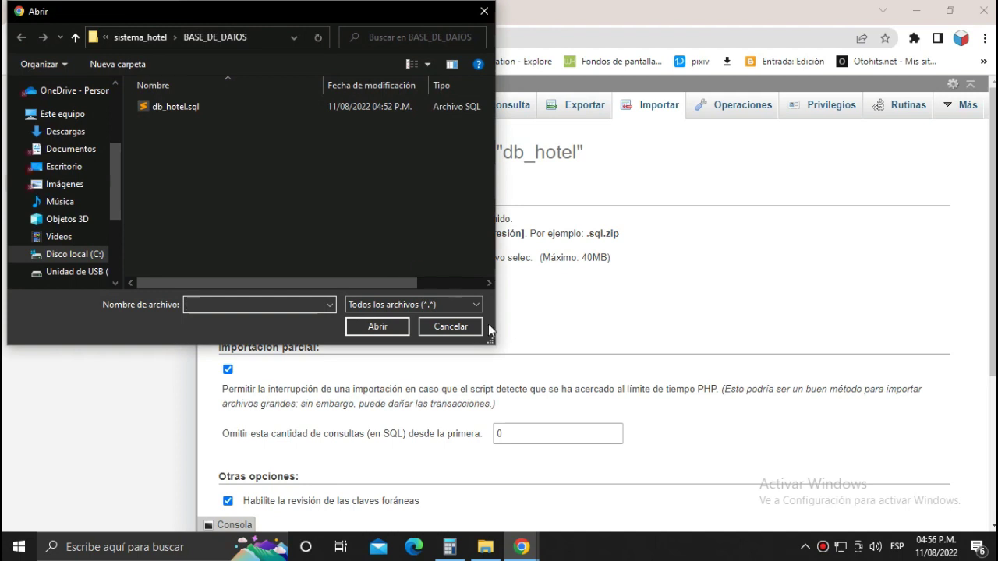
click(95, 254)
double_click(173, 269)
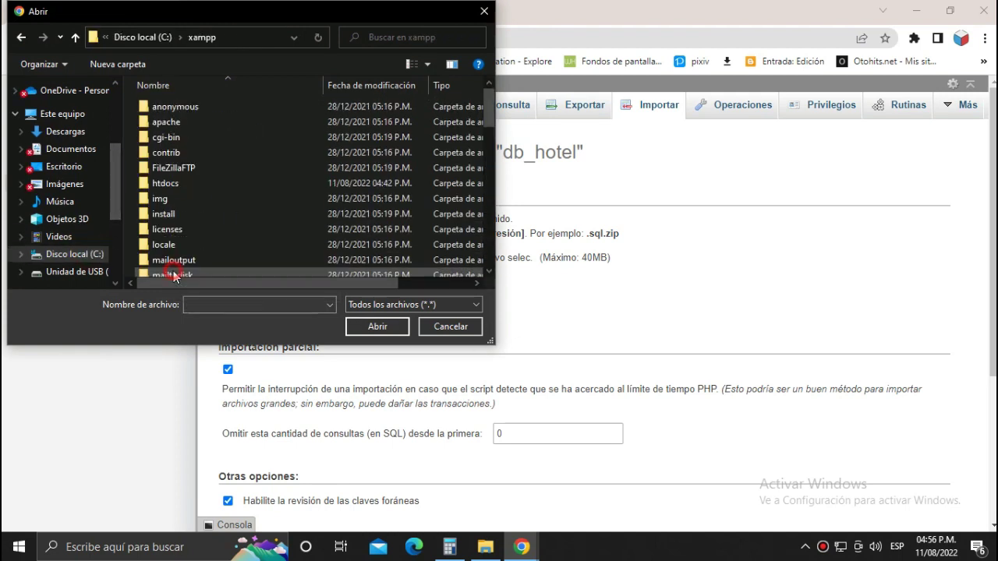
double_click(165, 183)
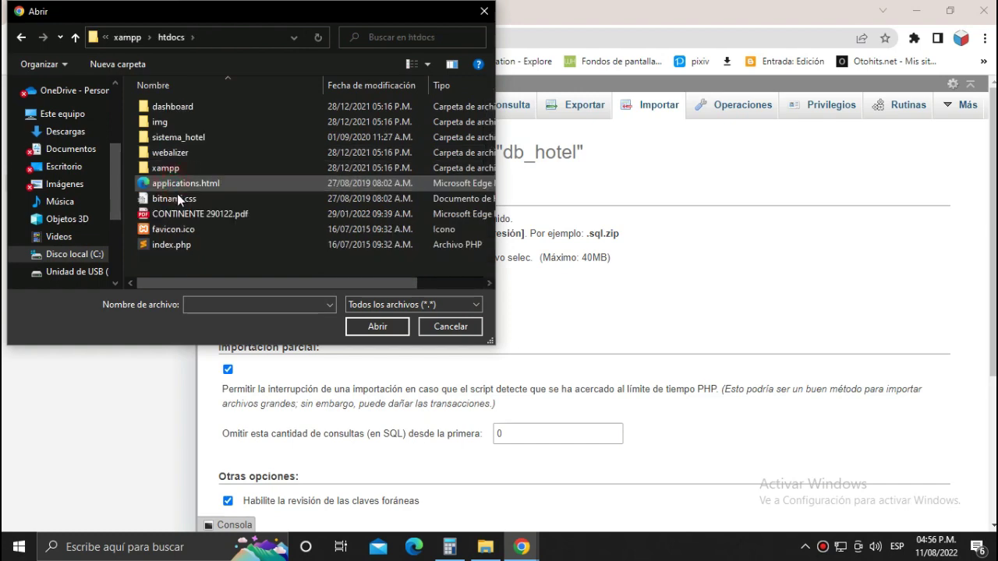
click(184, 138)
double_click(184, 140)
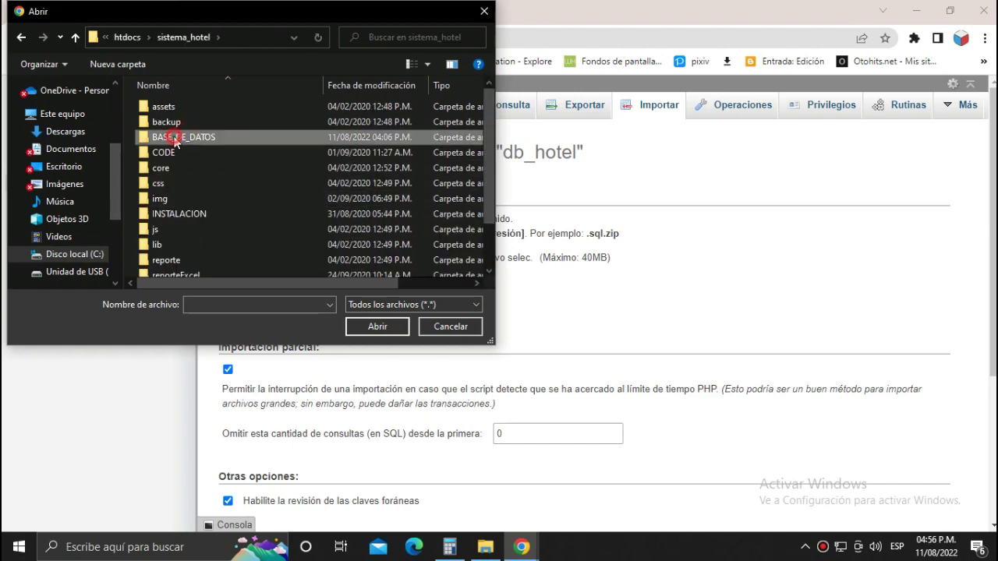
double_click(184, 138)
click(174, 110)
click(376, 326)
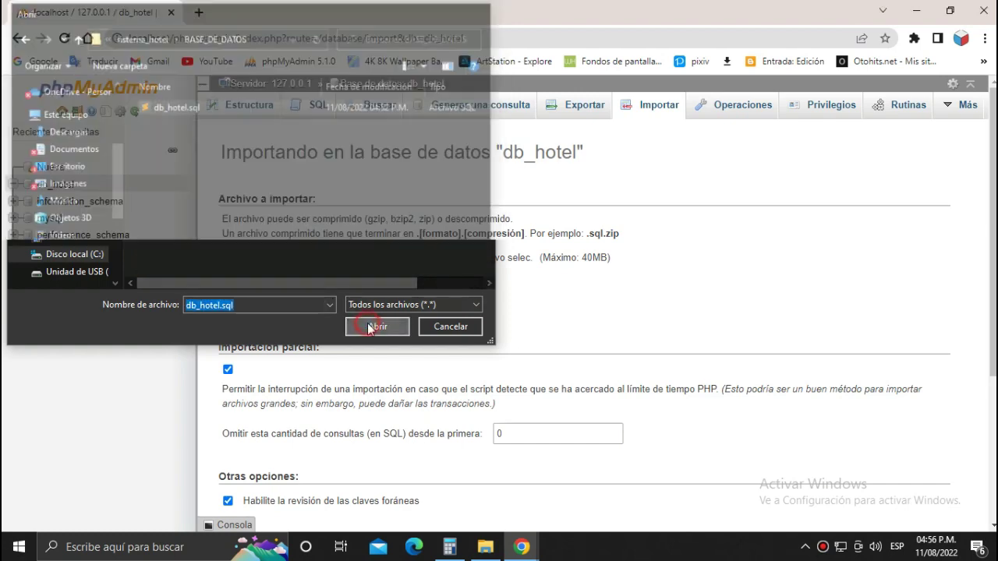
scroll(728, 281, down, 3)
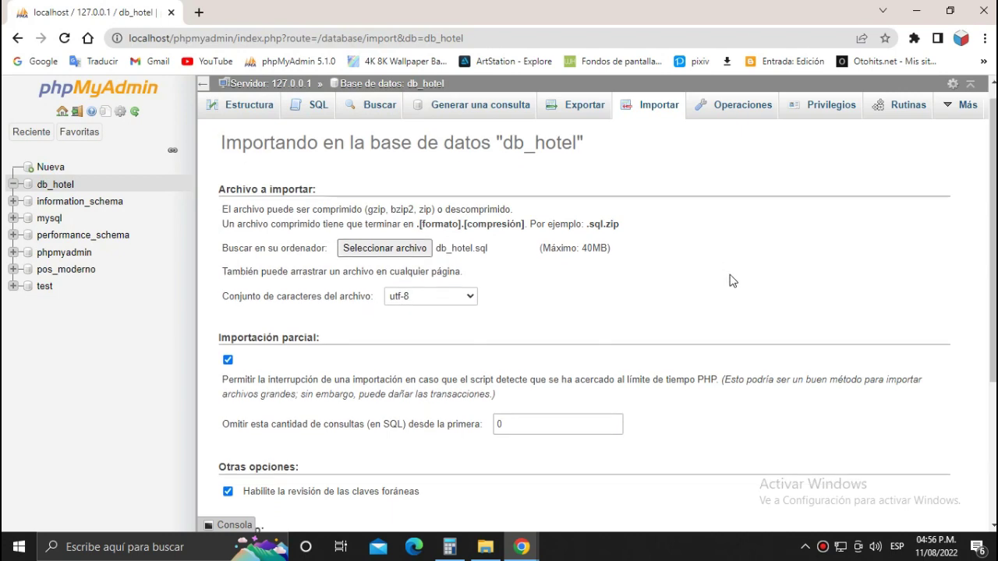
click(906, 501)
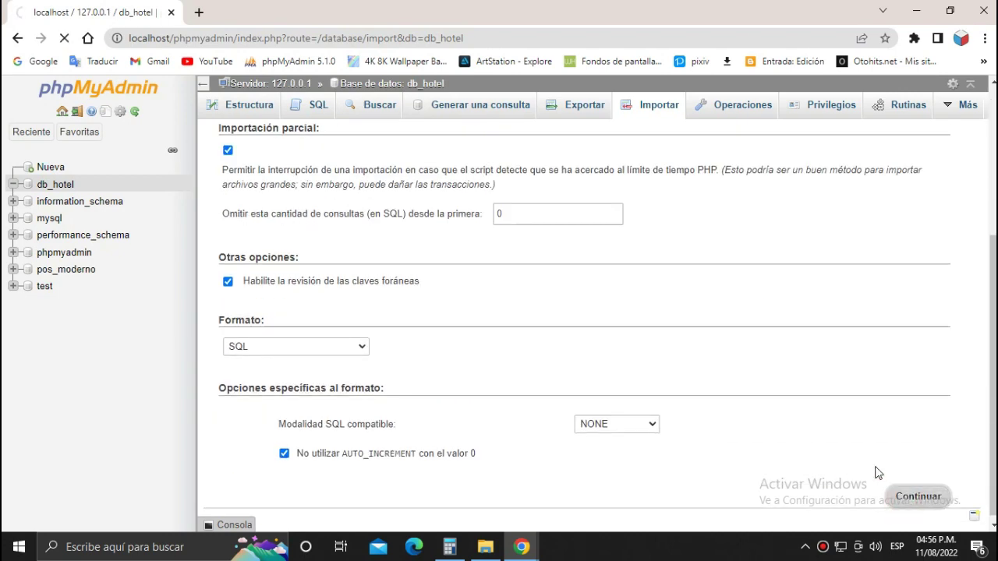